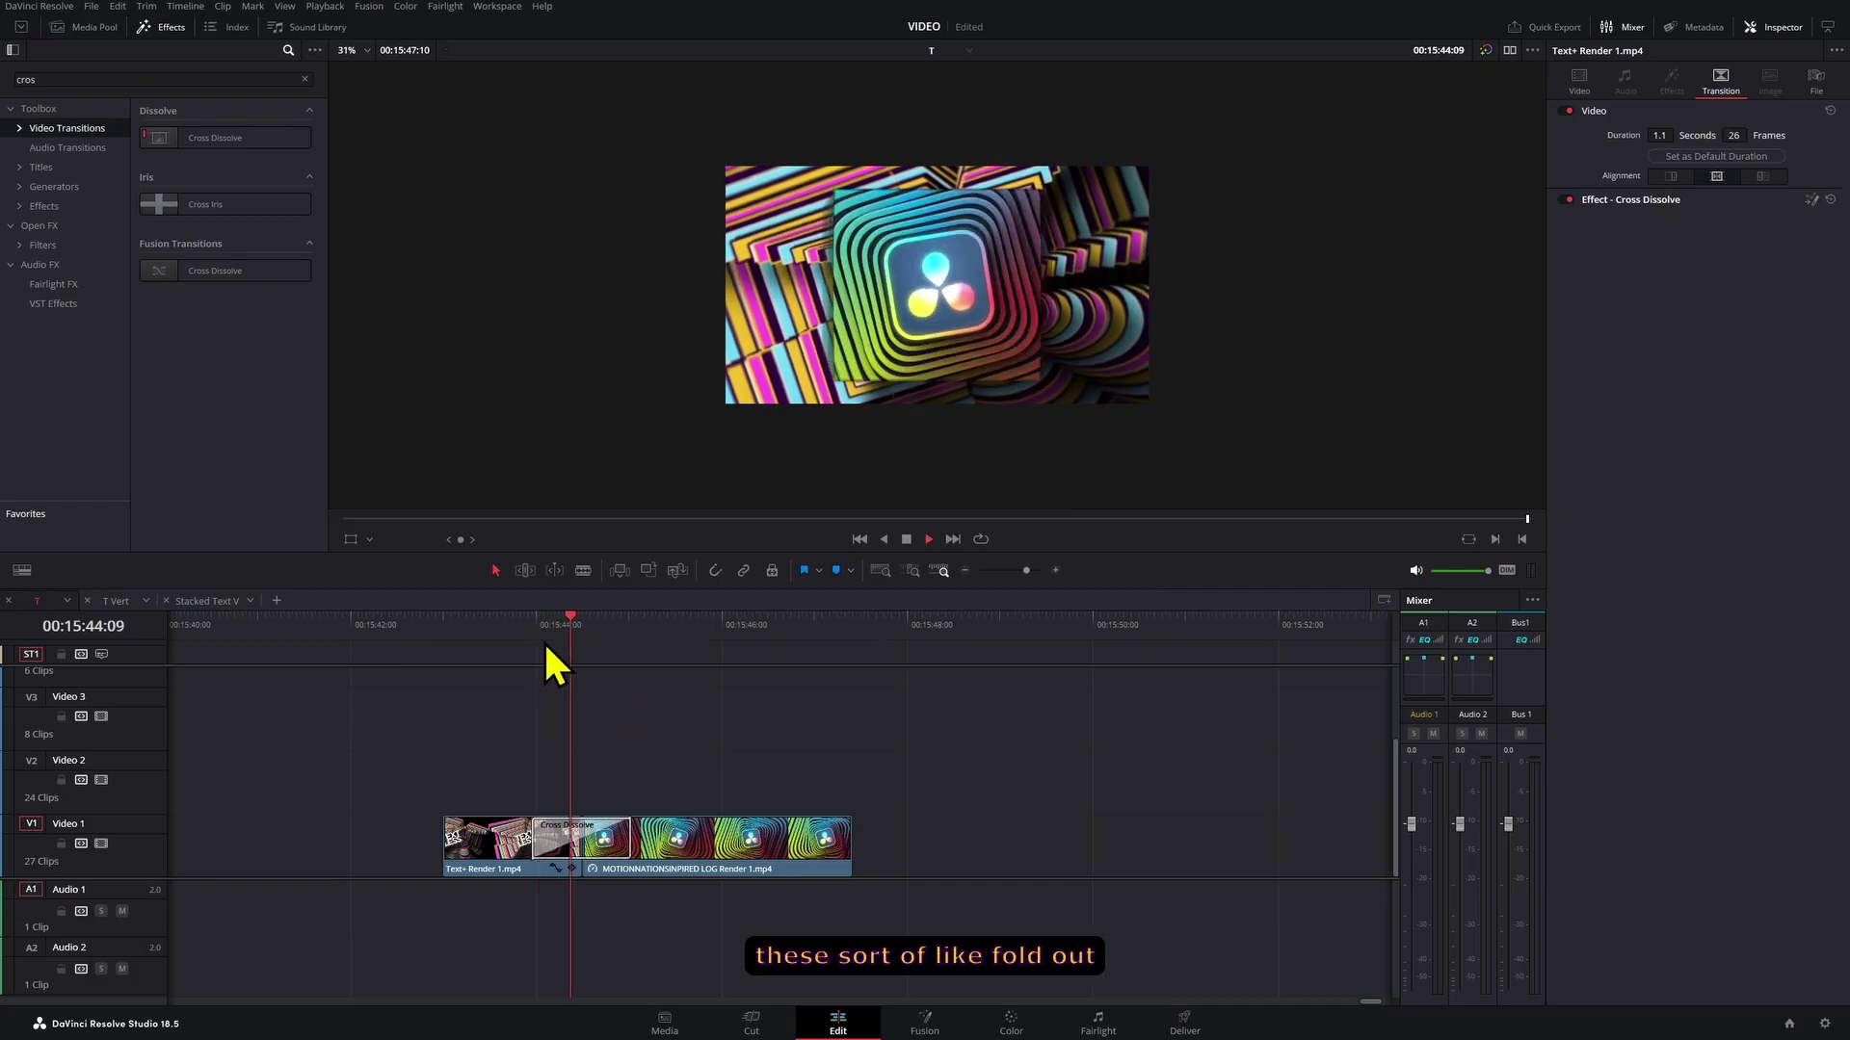
pyautogui.moveTo(543, 640); pyautogui.dragTo(587, 649)
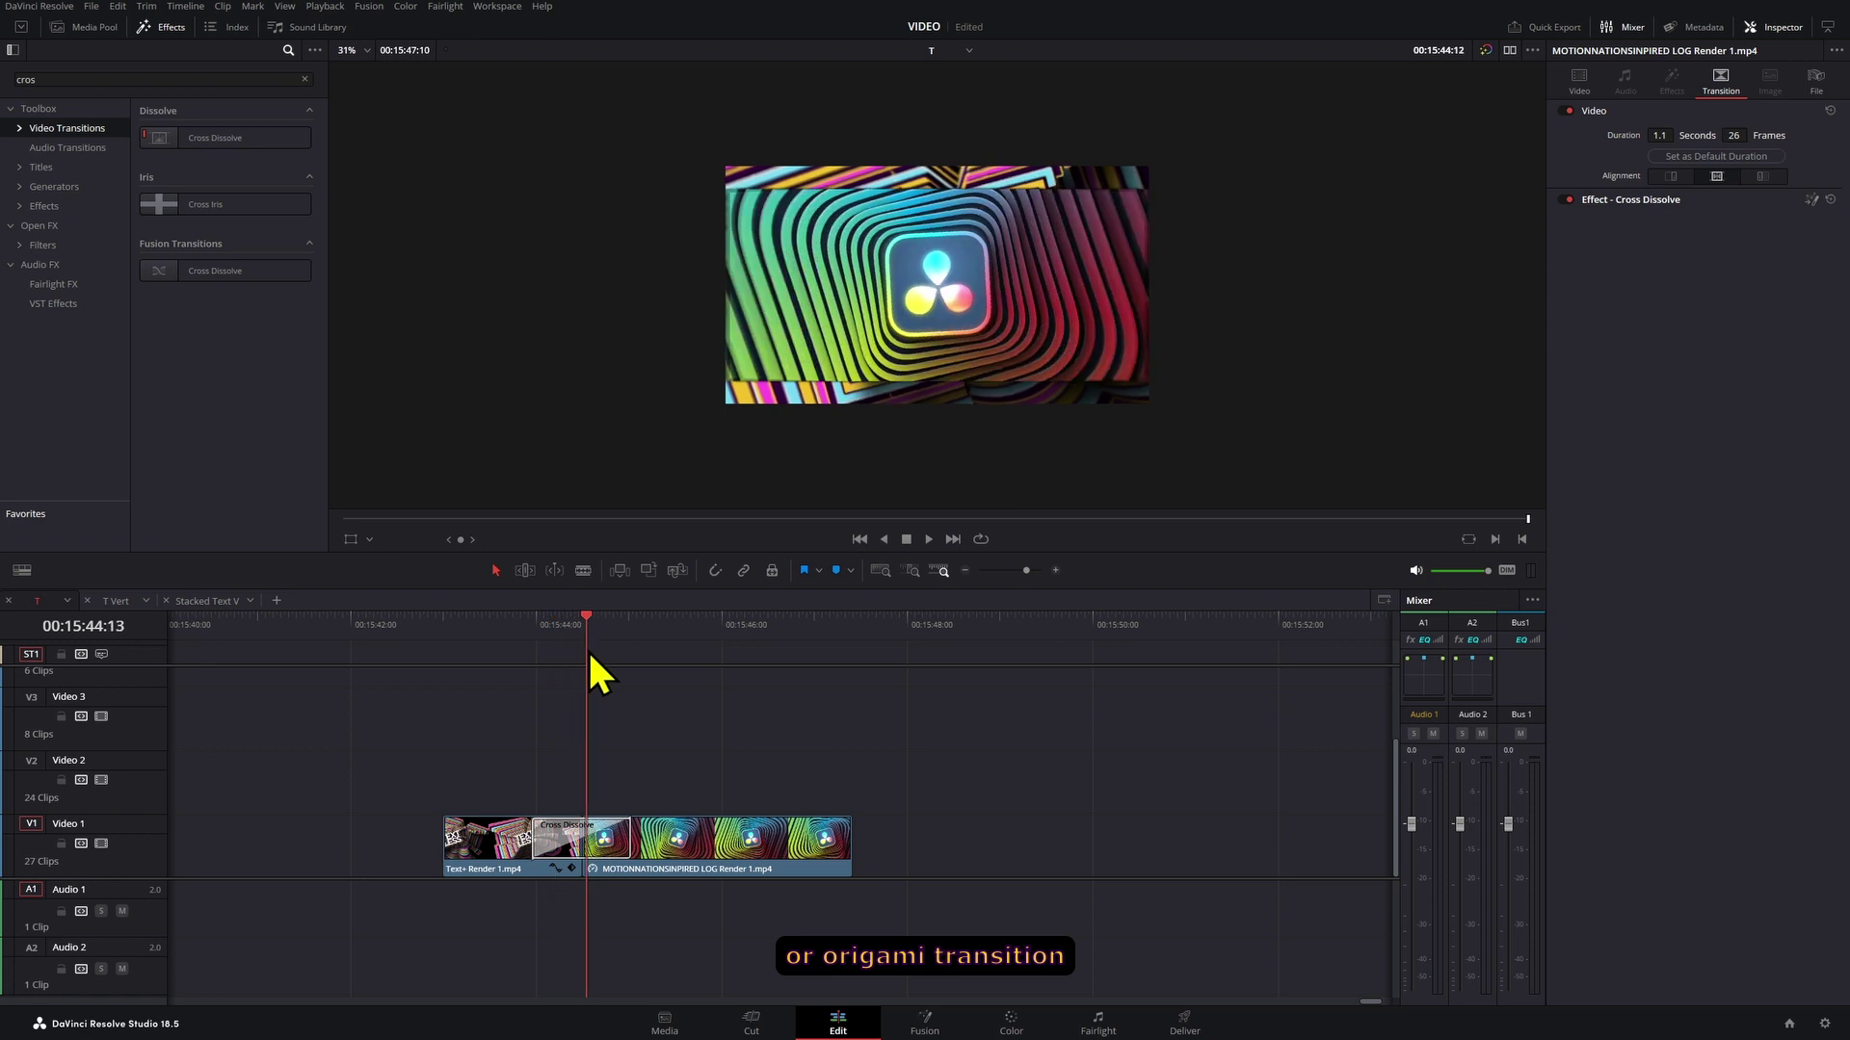
pyautogui.click(601, 653)
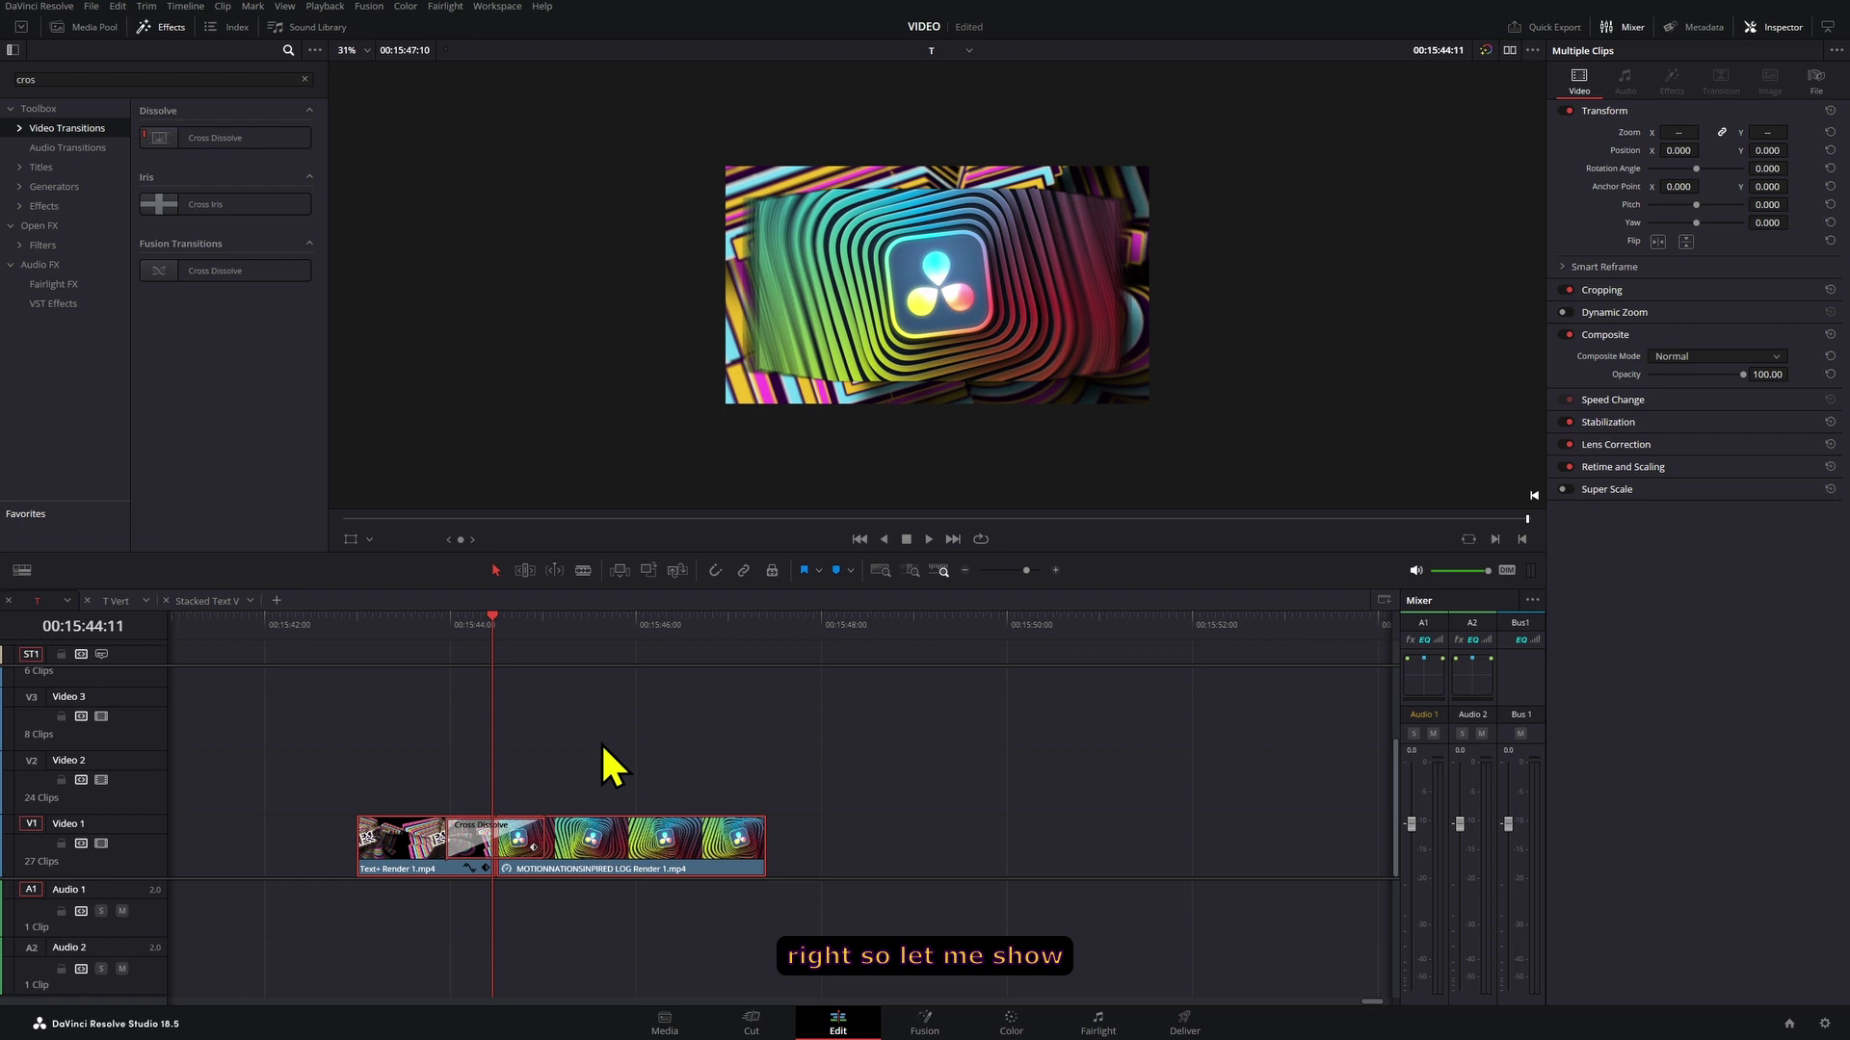
pyautogui.click(632, 754)
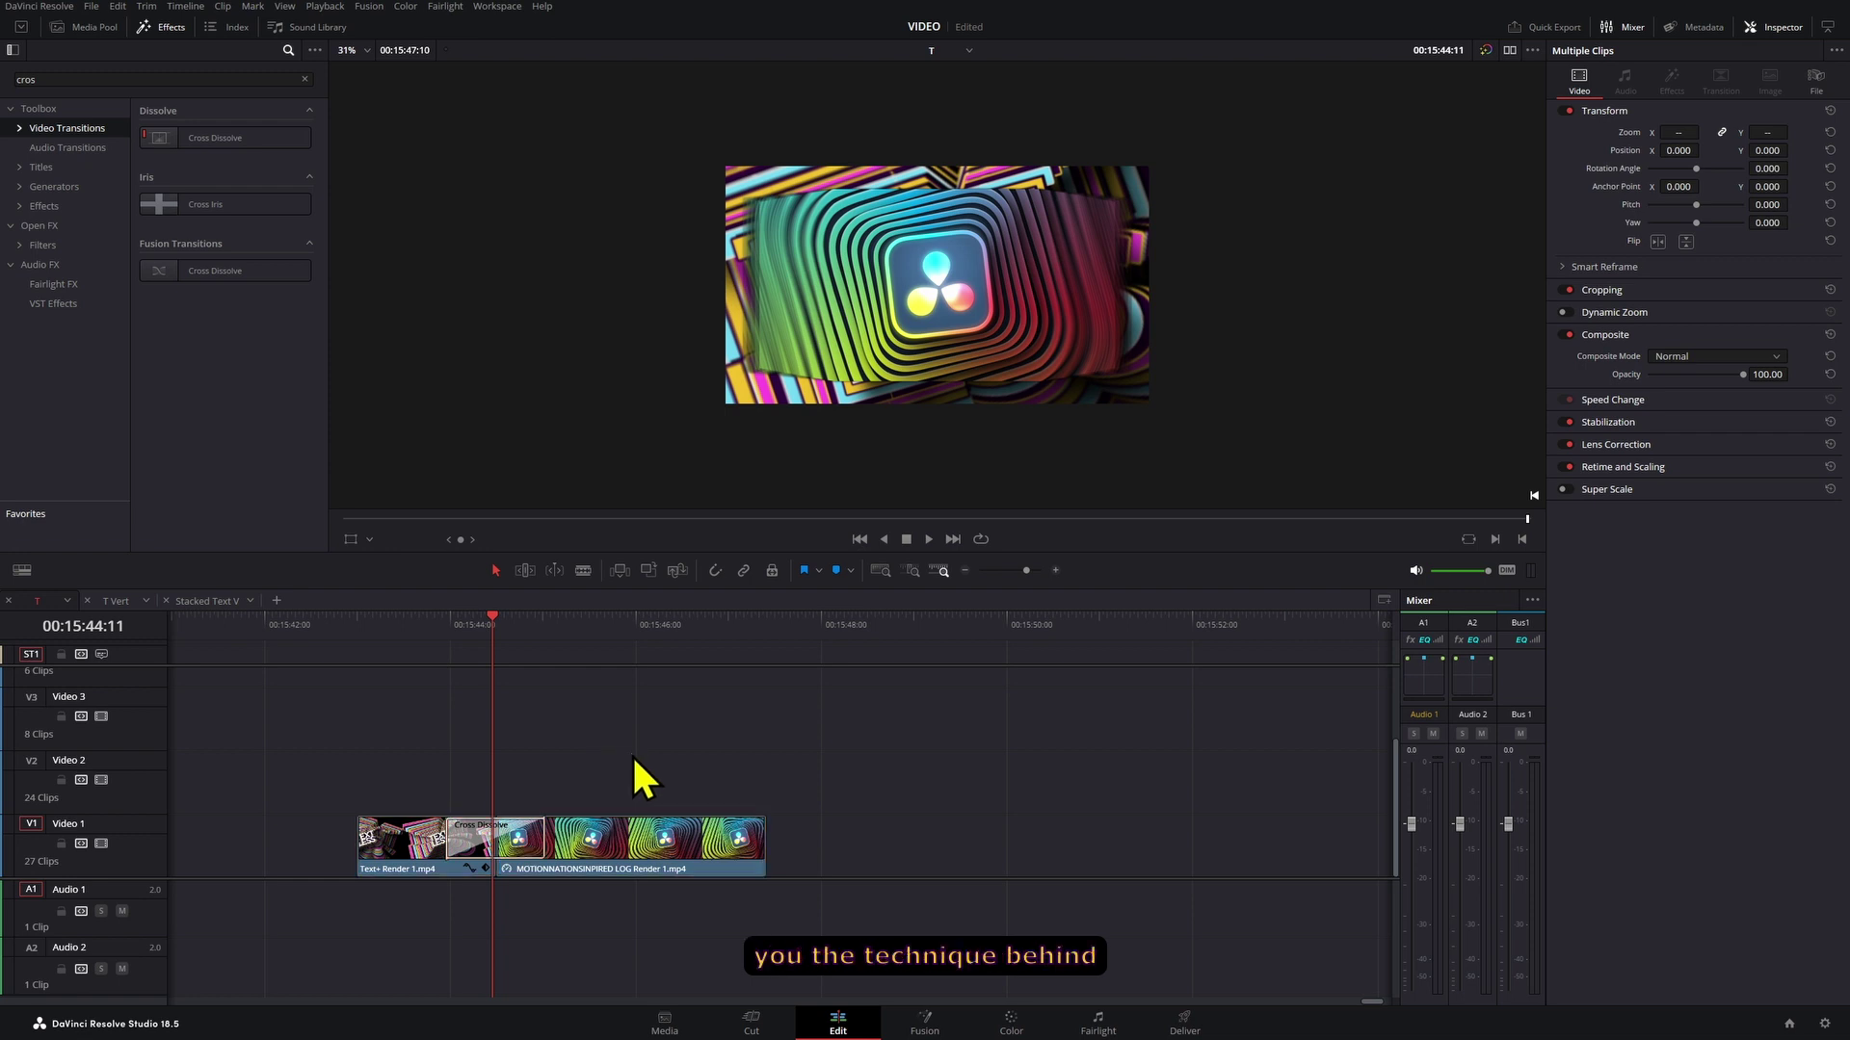
# Duplicate the two joined clips further along the Video 1 track and delete the Cross Dissolve from the copy
pyautogui.moveTo(333, 739); pyautogui.dragTo(641, 834)
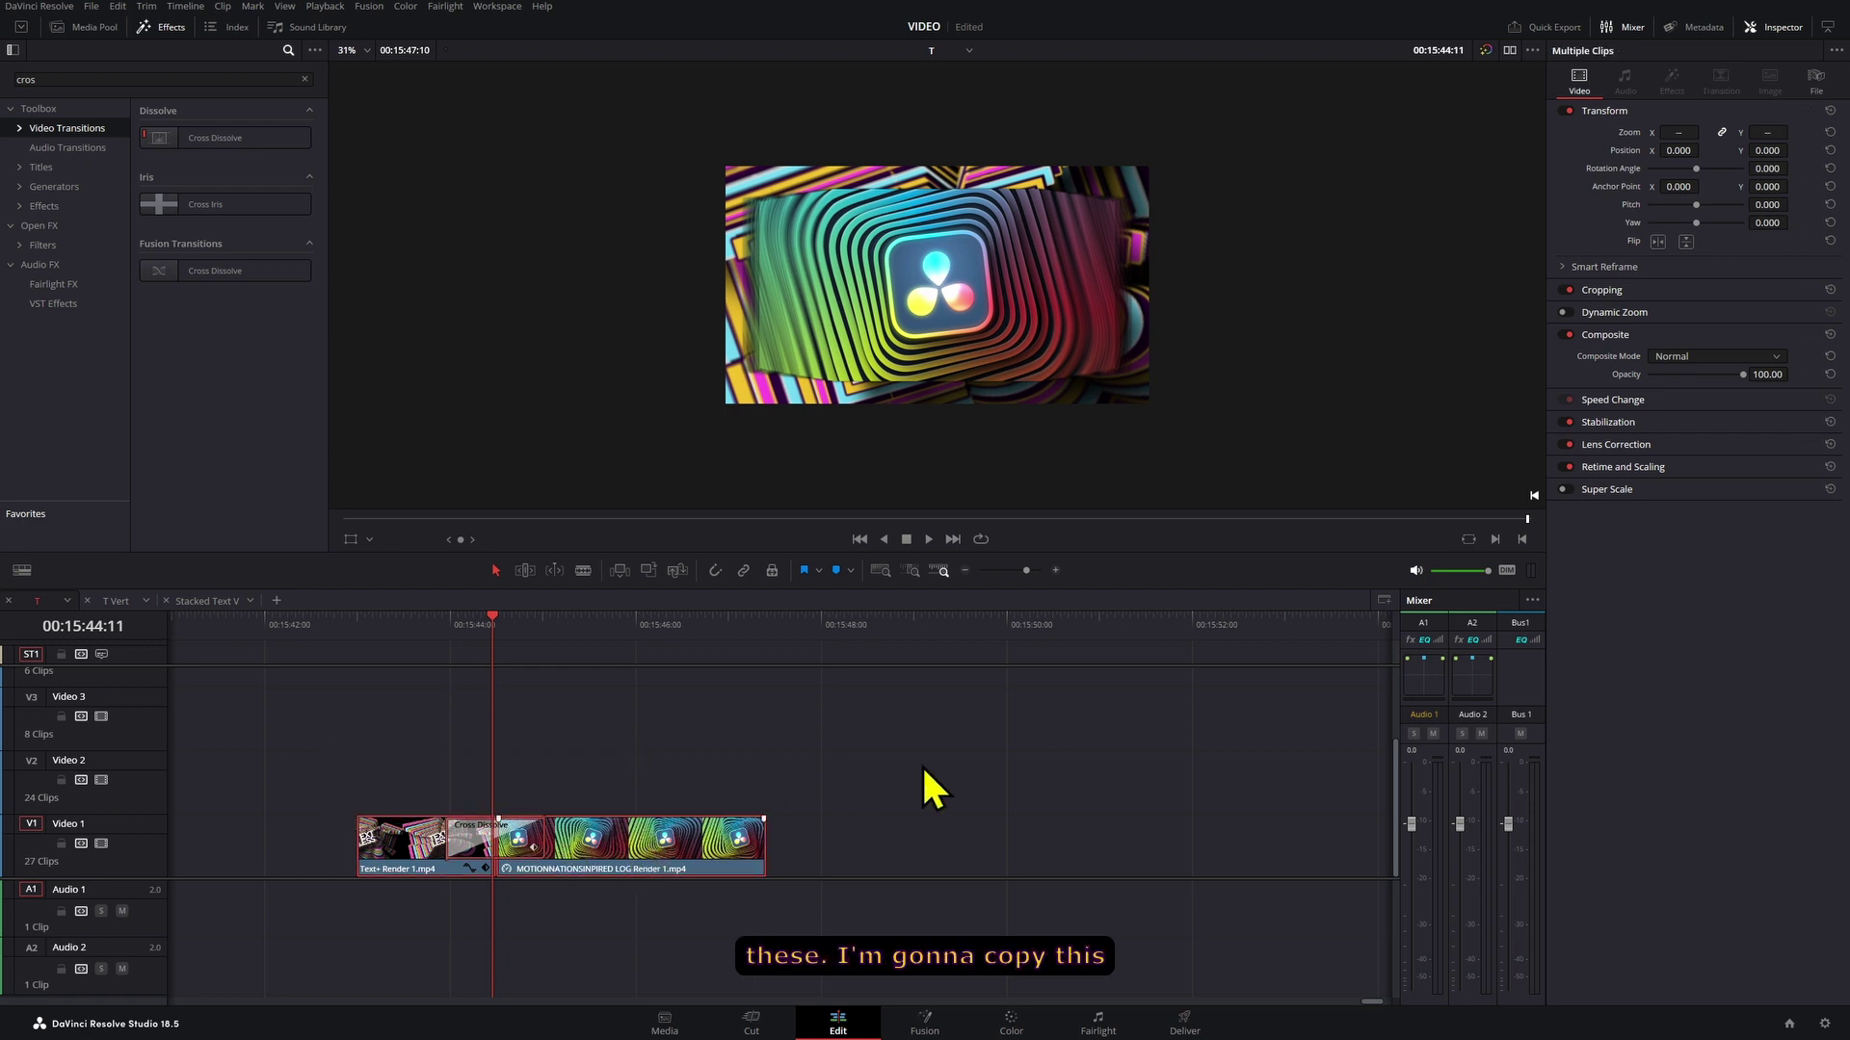
pyautogui.hotkey('ctrl', 'c')
pyautogui.hotkey('ctrl', 'v')
pyautogui.click(905, 832)
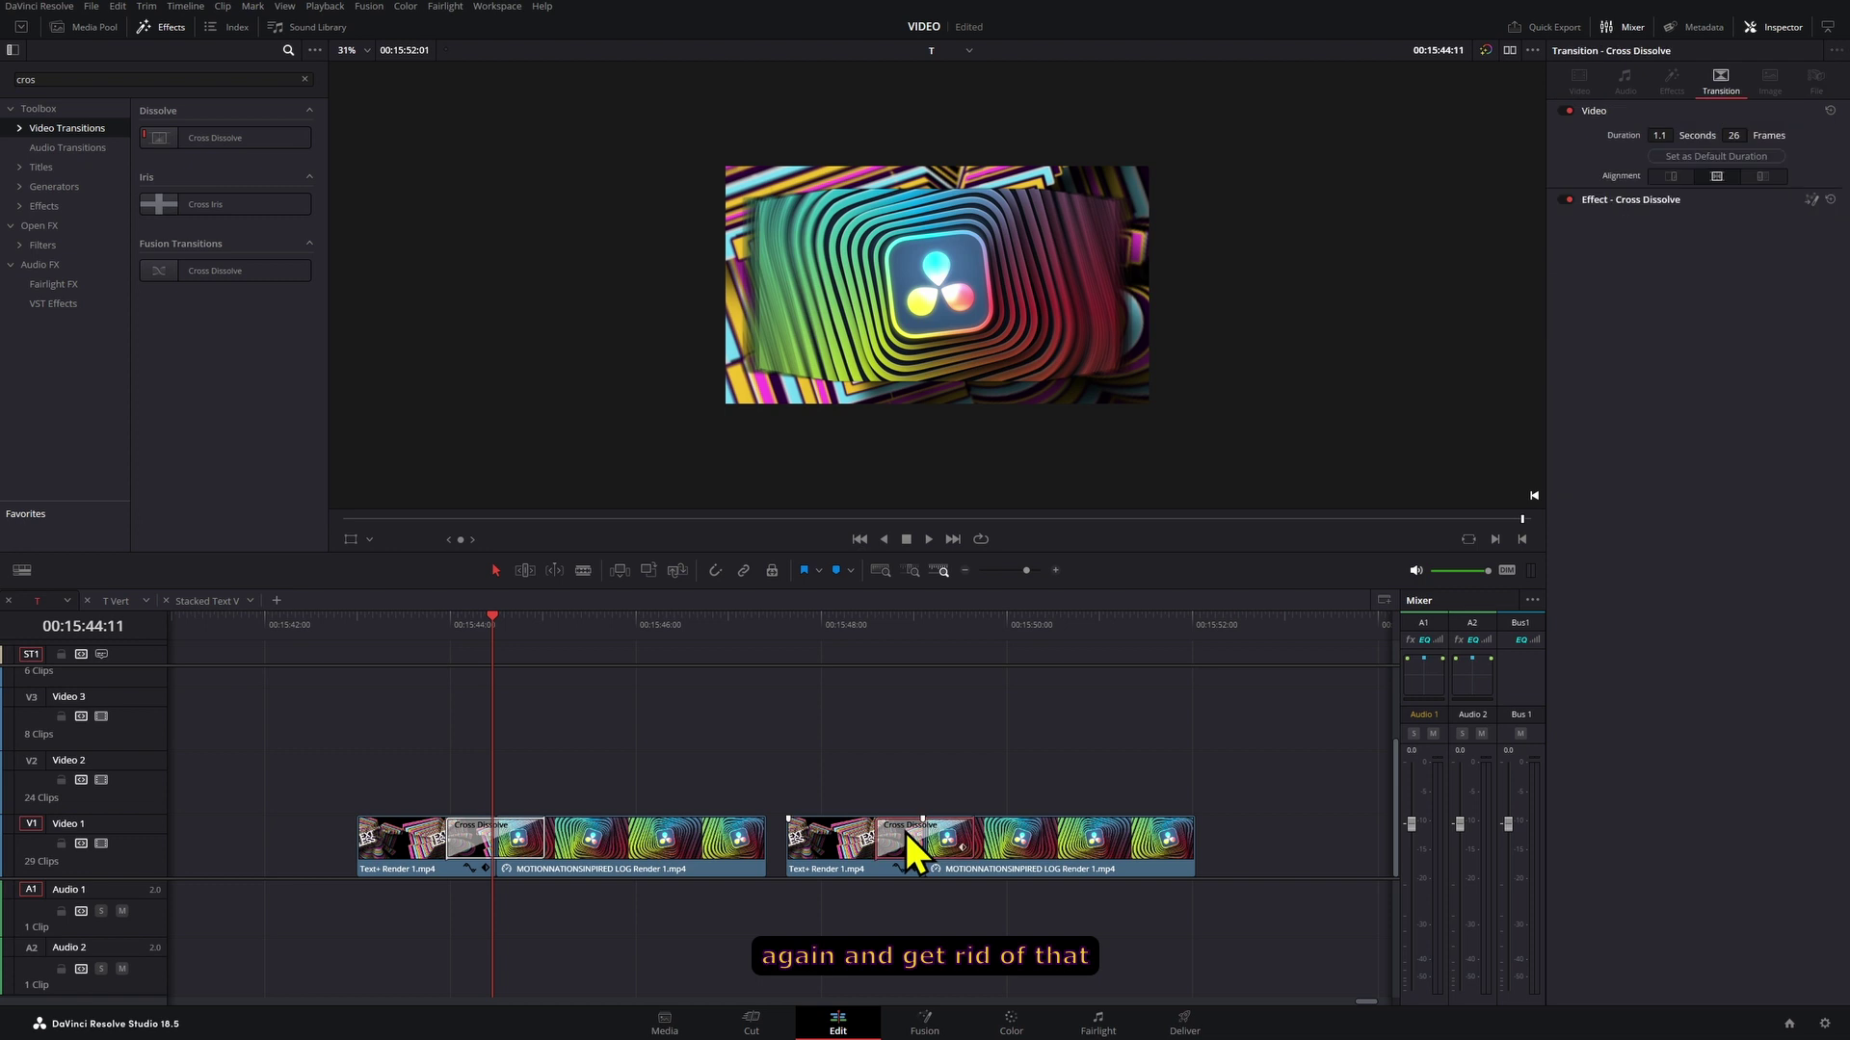
pyautogui.press('Delete')
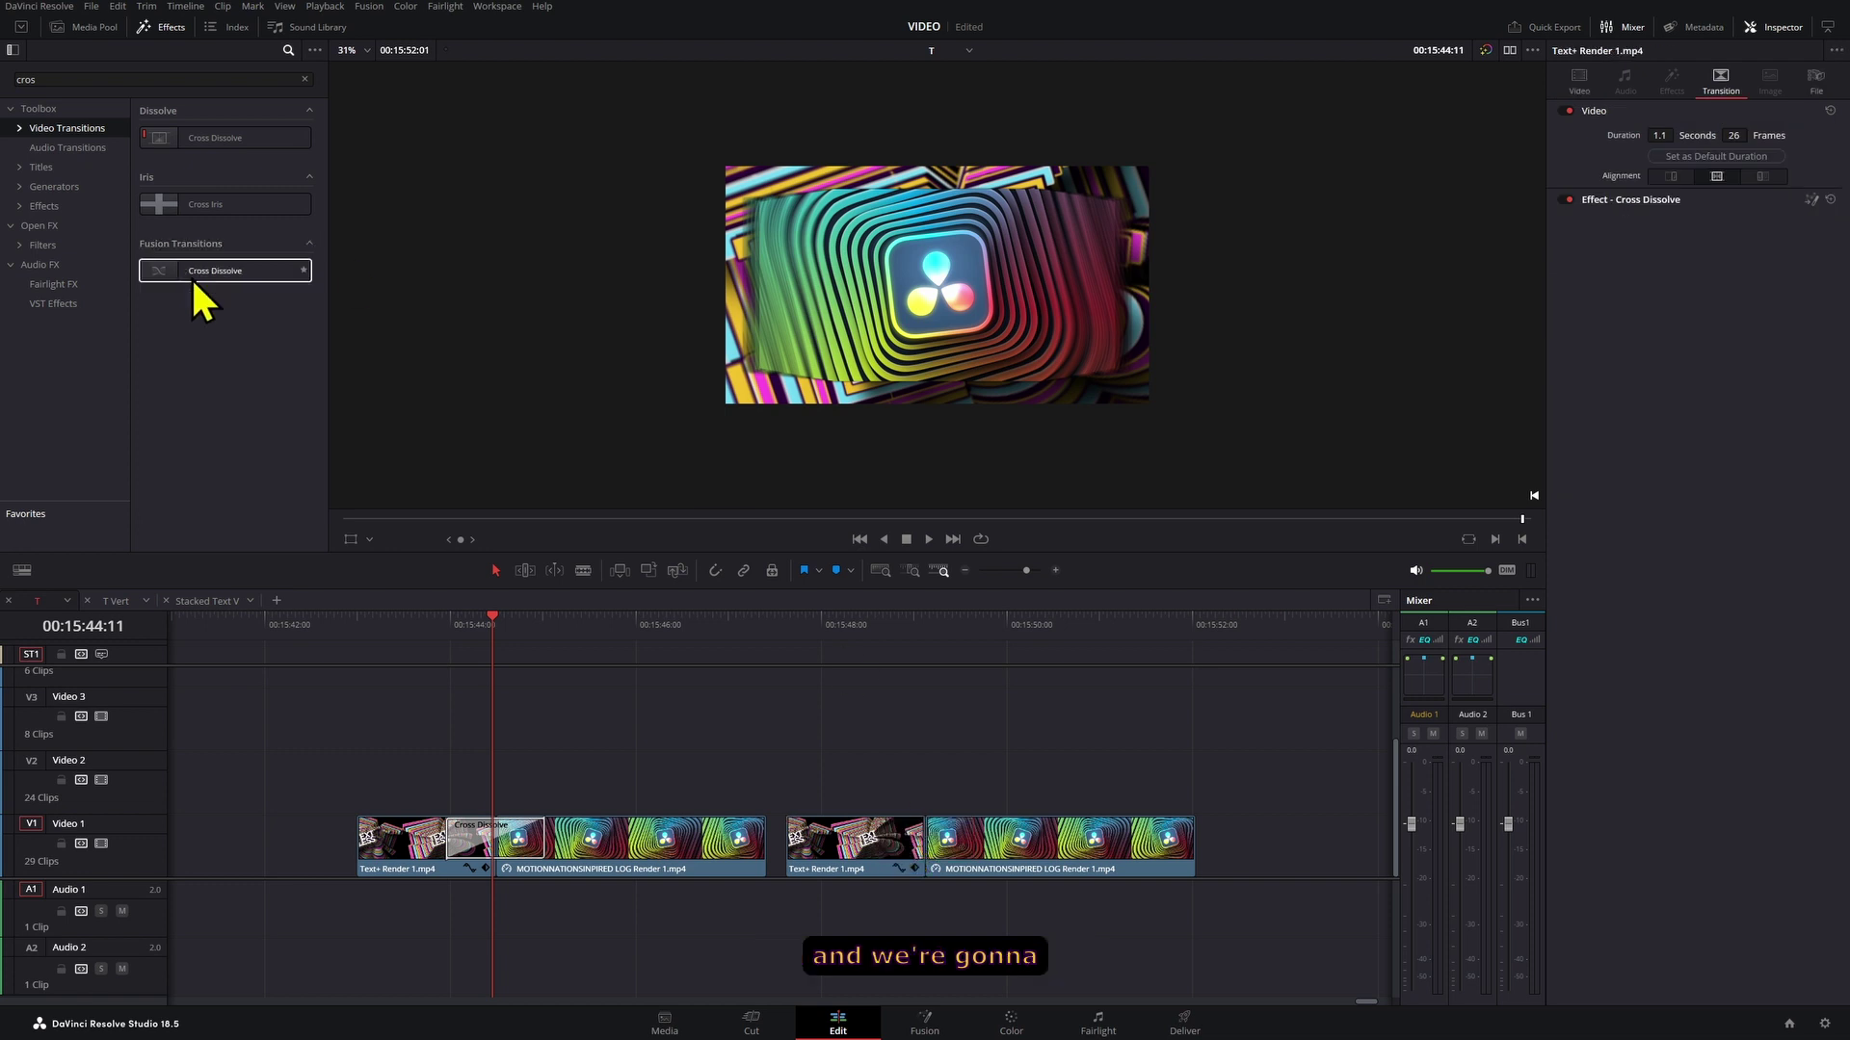
# Apply the Fusion Cross Dissolve transition between the duplicated clips and set its duration to 1 second
pyautogui.moveTo(193, 282); pyautogui.dragTo(921, 839)
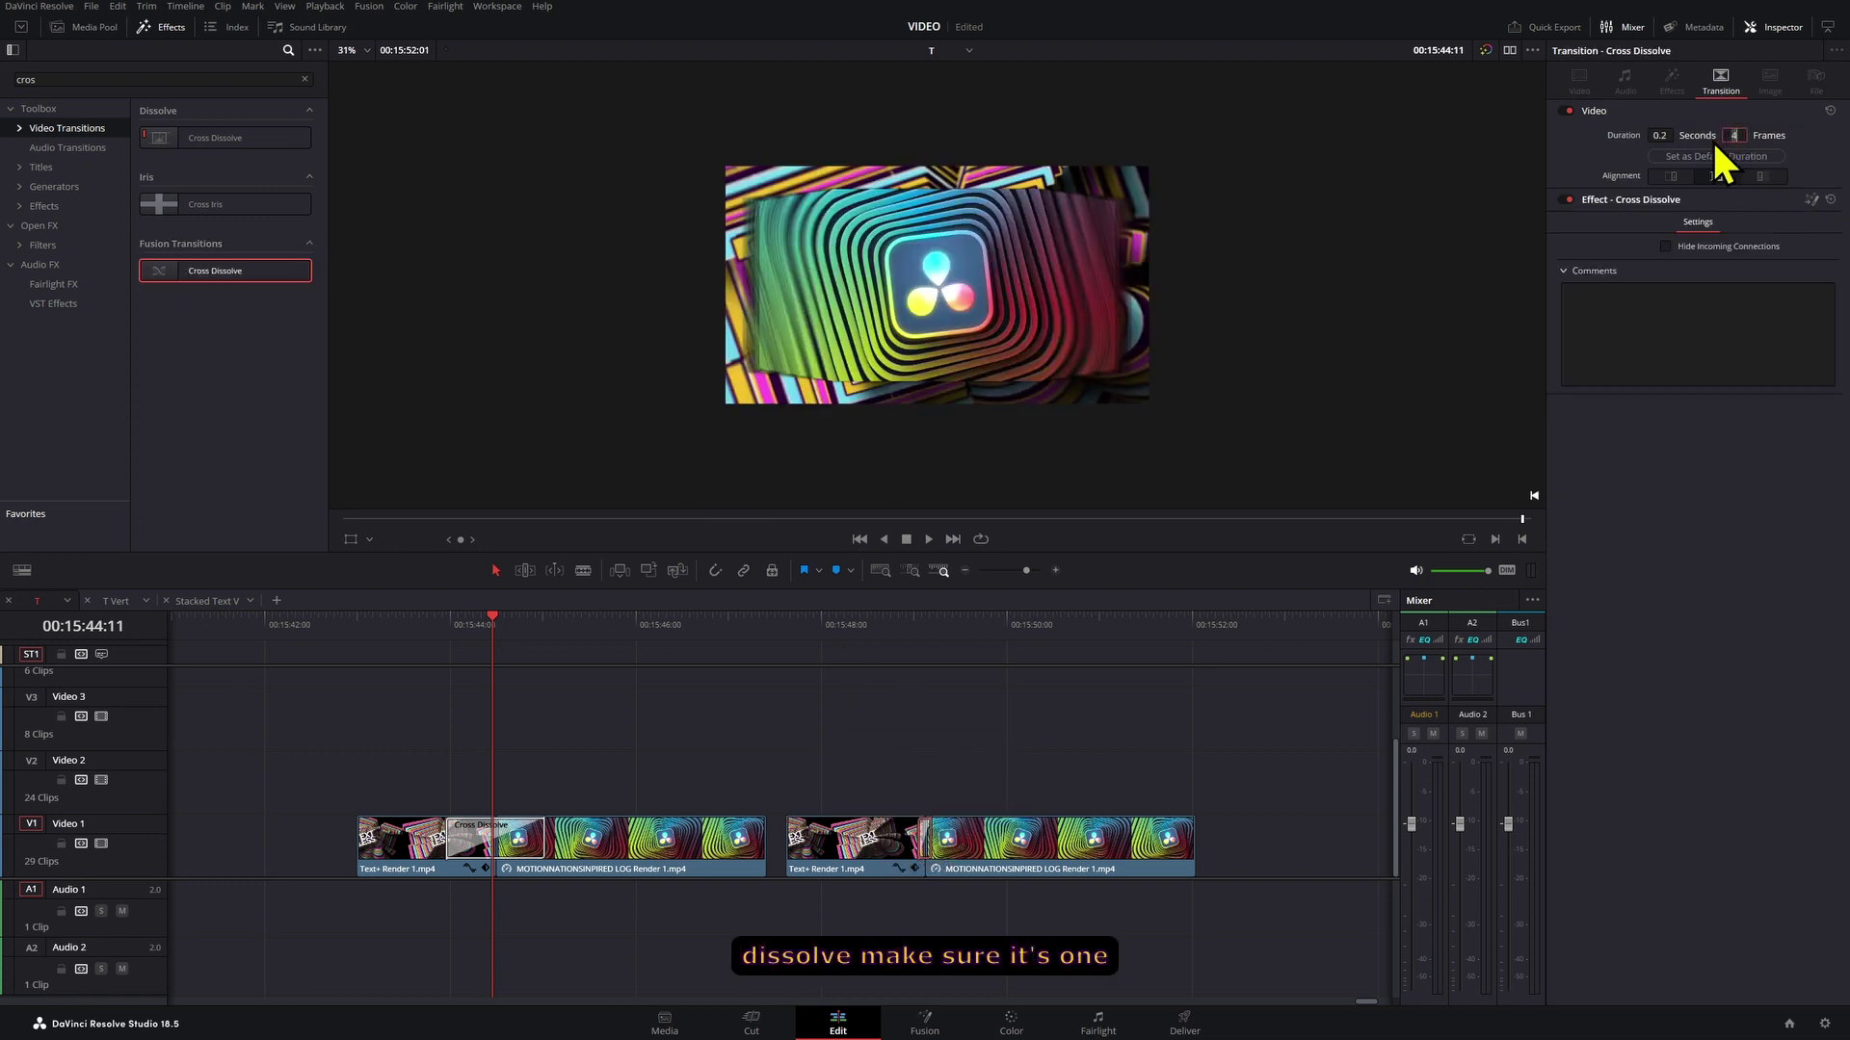
pyautogui.click(1662, 136)
pyautogui.write('1')
pyautogui.press('Return')
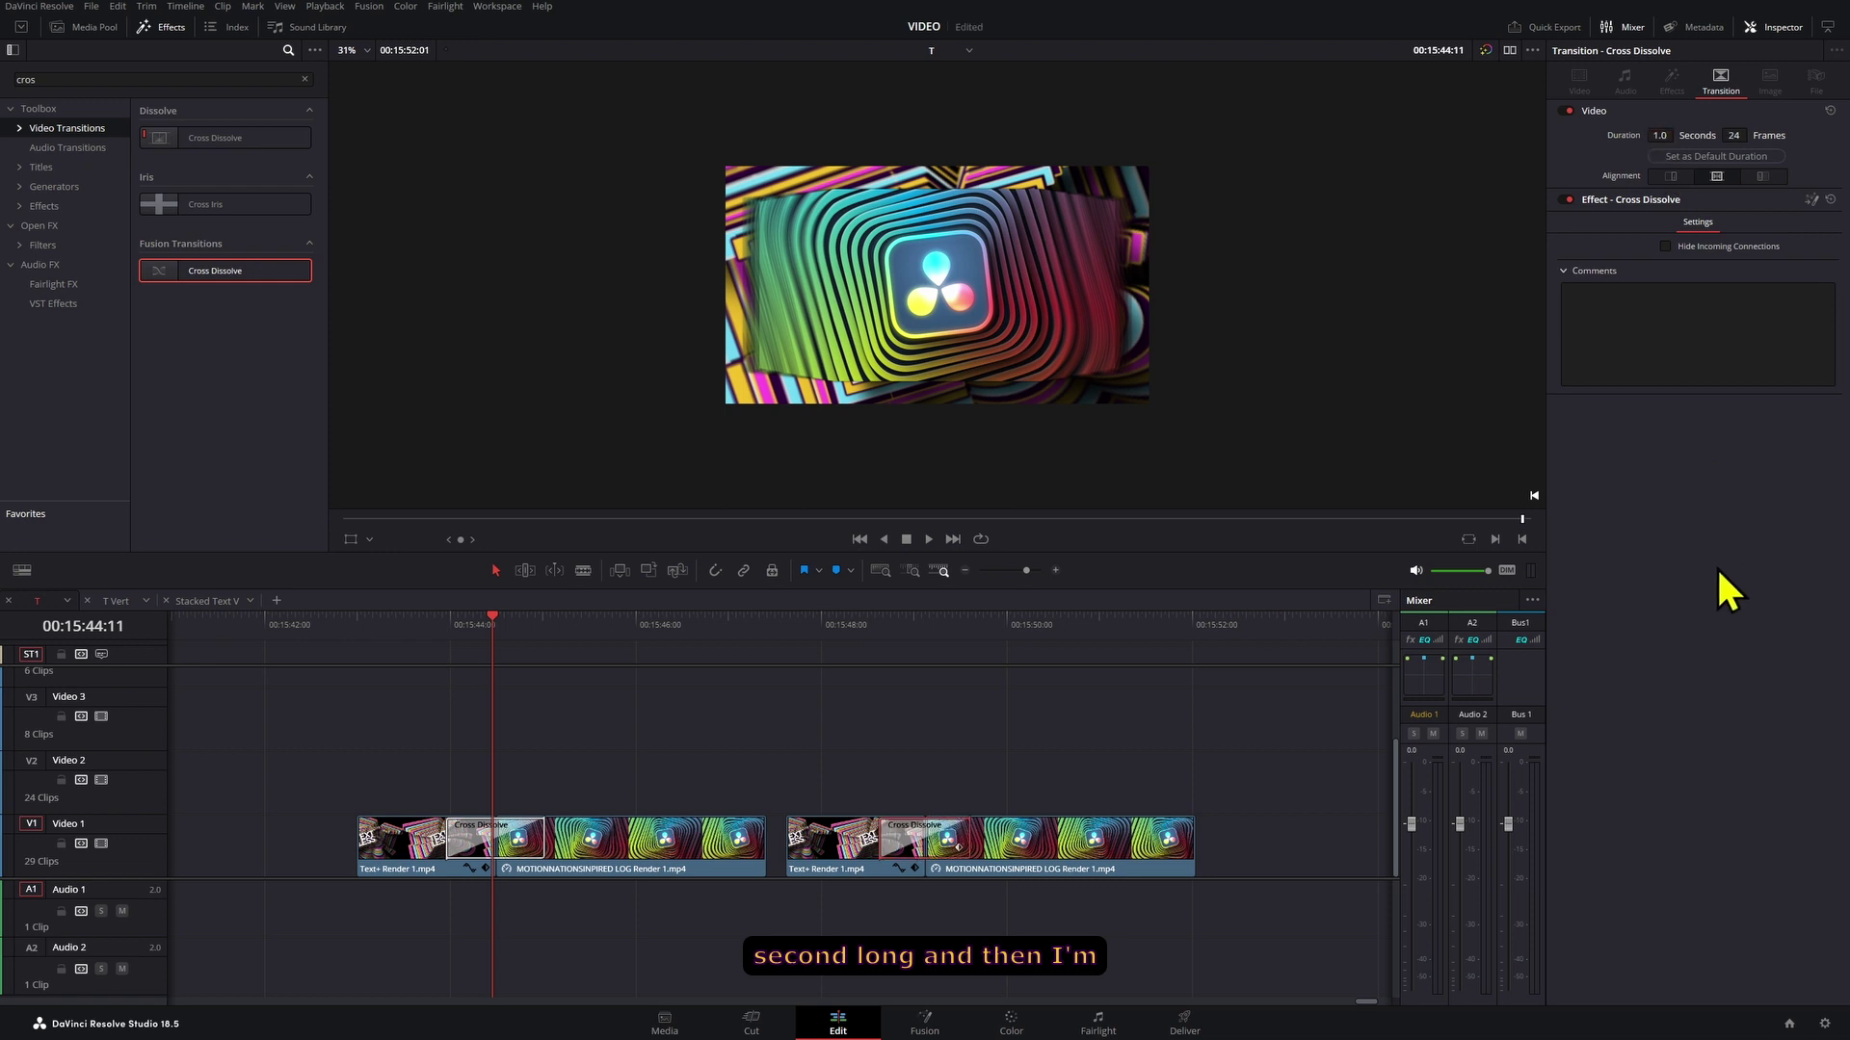
# Open the new transition's Fusion composition and replace the CrossDissolve node with a Merge of MediaIn2 over MediaIn1
pyautogui.click(1811, 199)
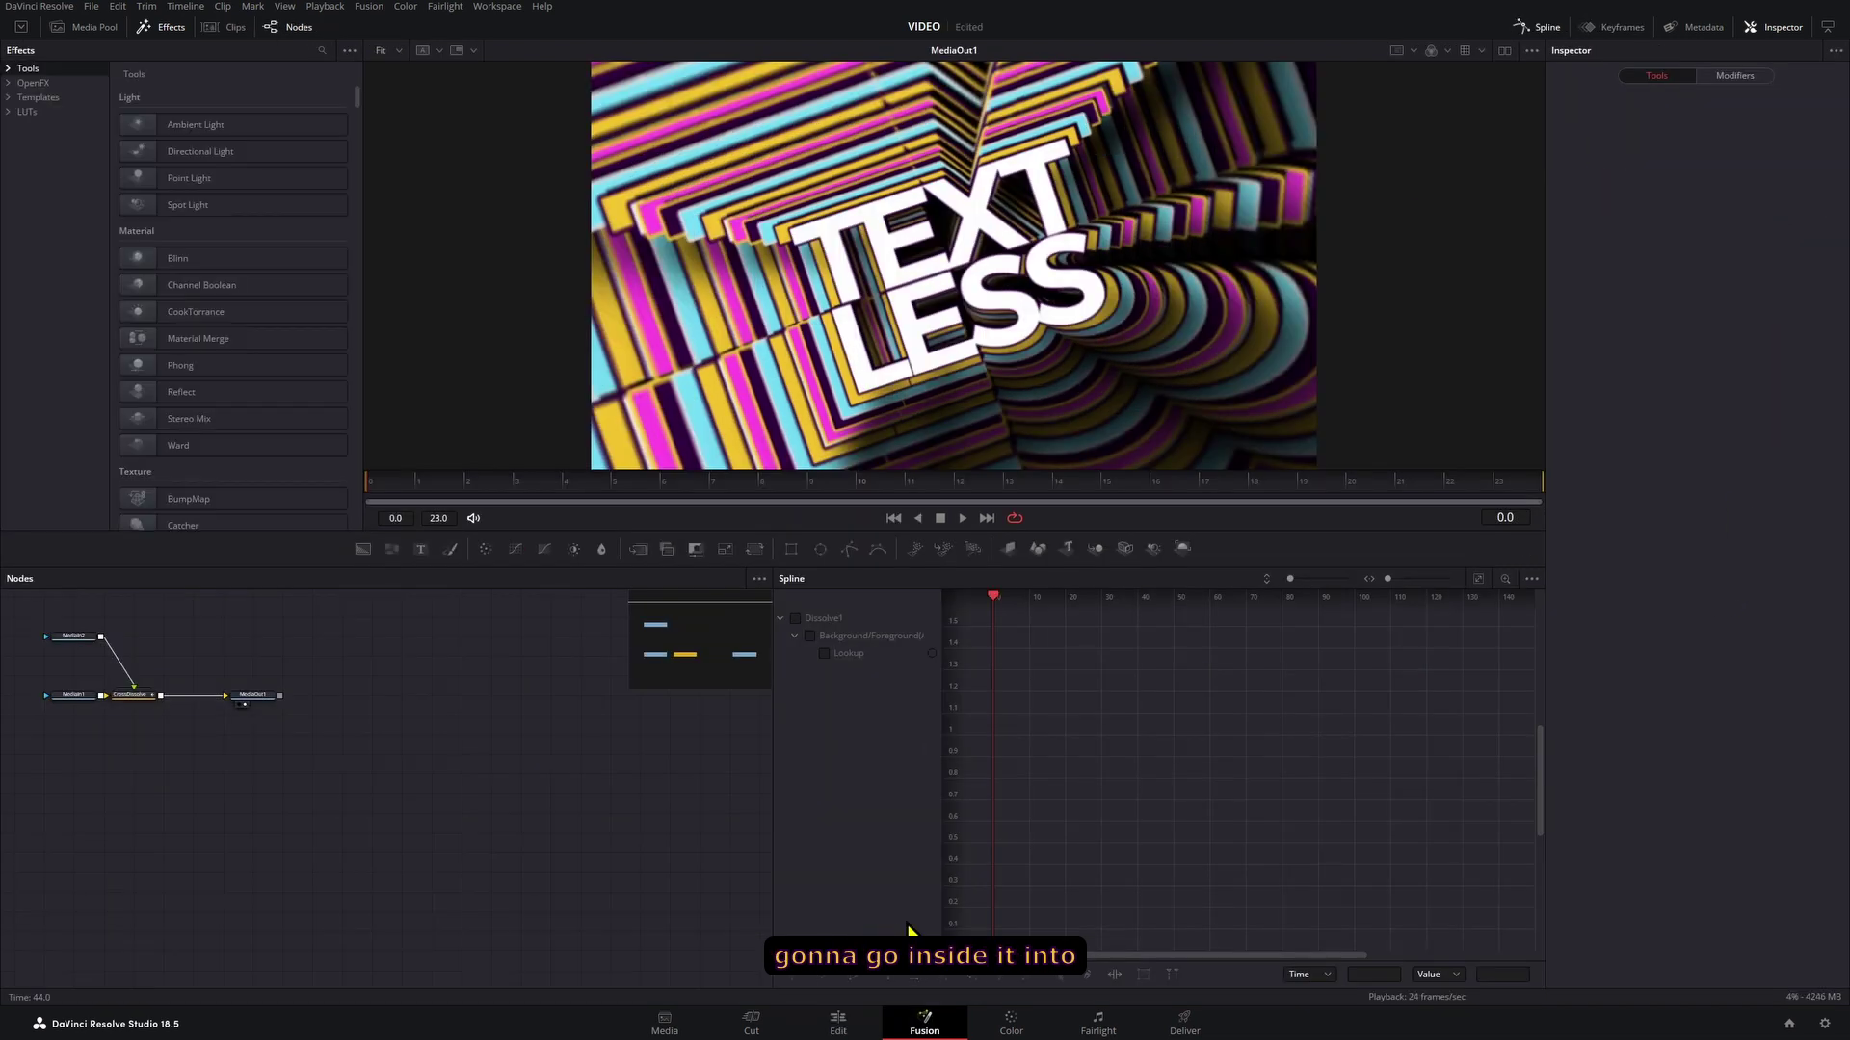
pyautogui.scroll(5, 306, 836)
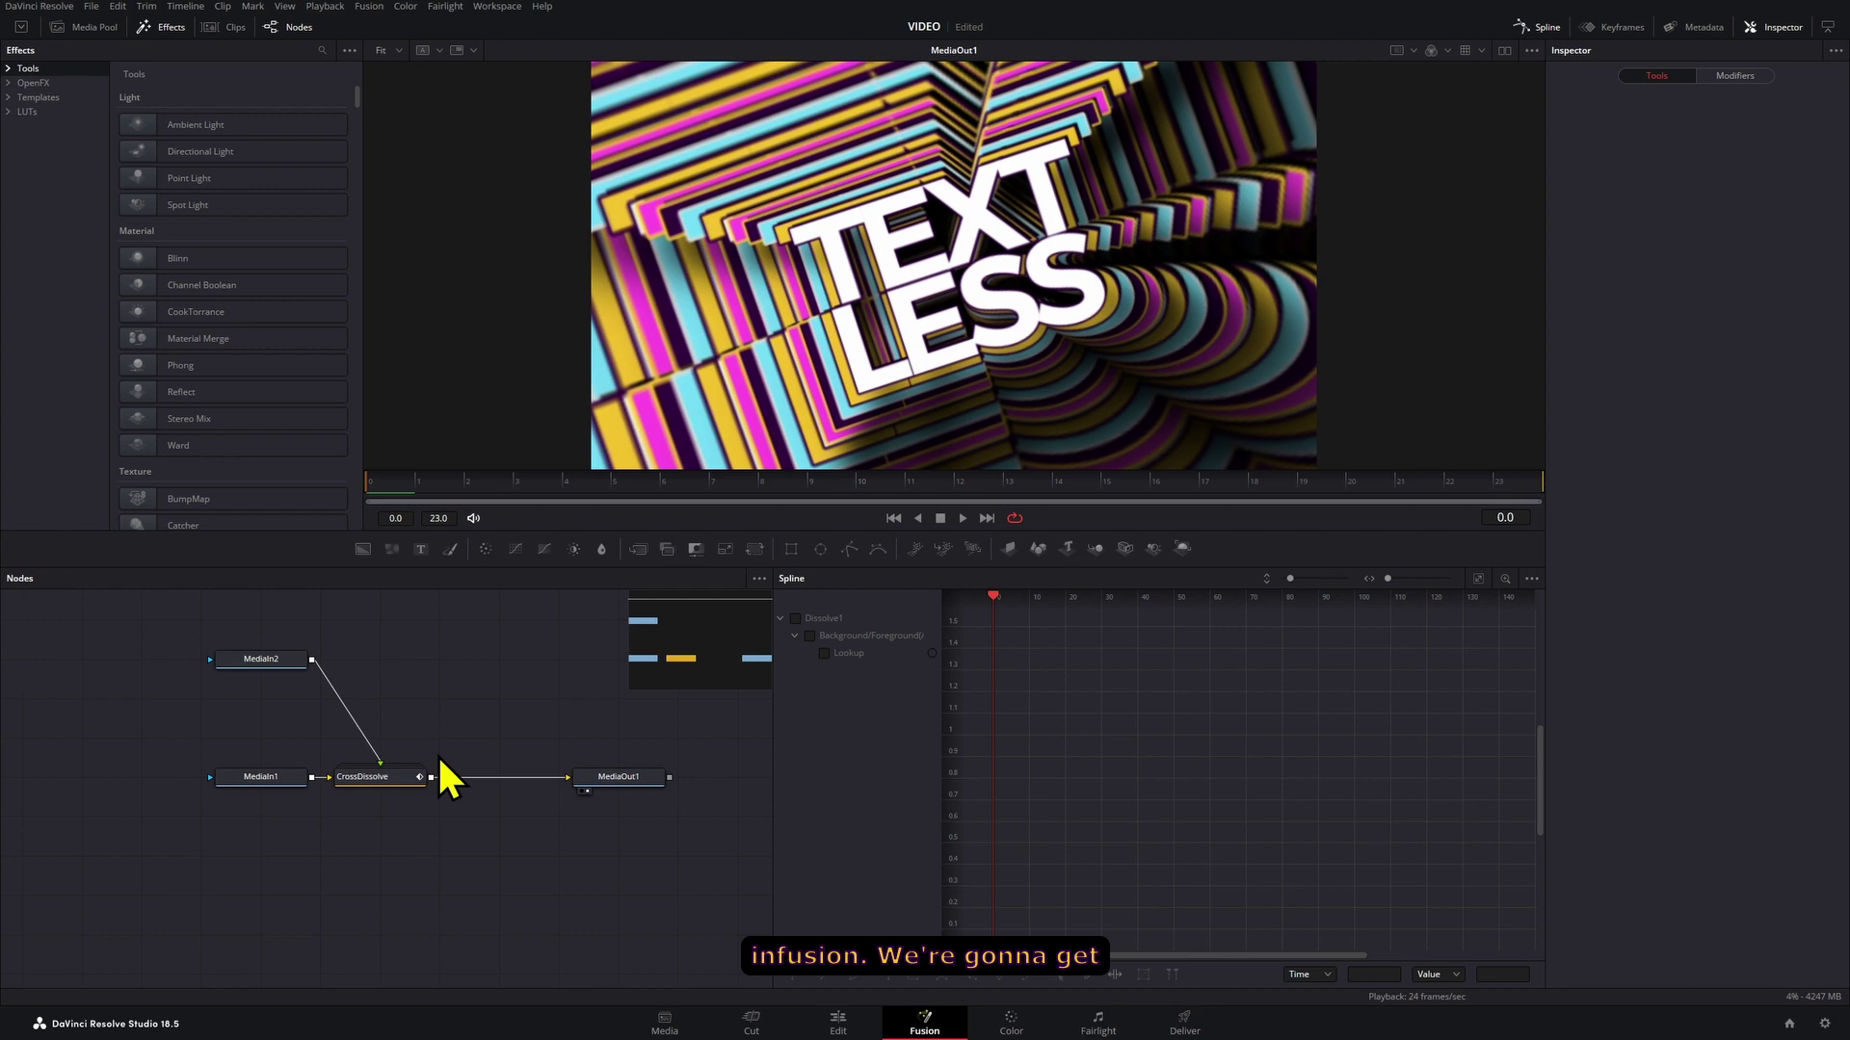
pyautogui.click(381, 777)
pyautogui.press('Delete')
pyautogui.click(286, 780)
pyautogui.moveTo(311, 659); pyautogui.dragTo(318, 783)
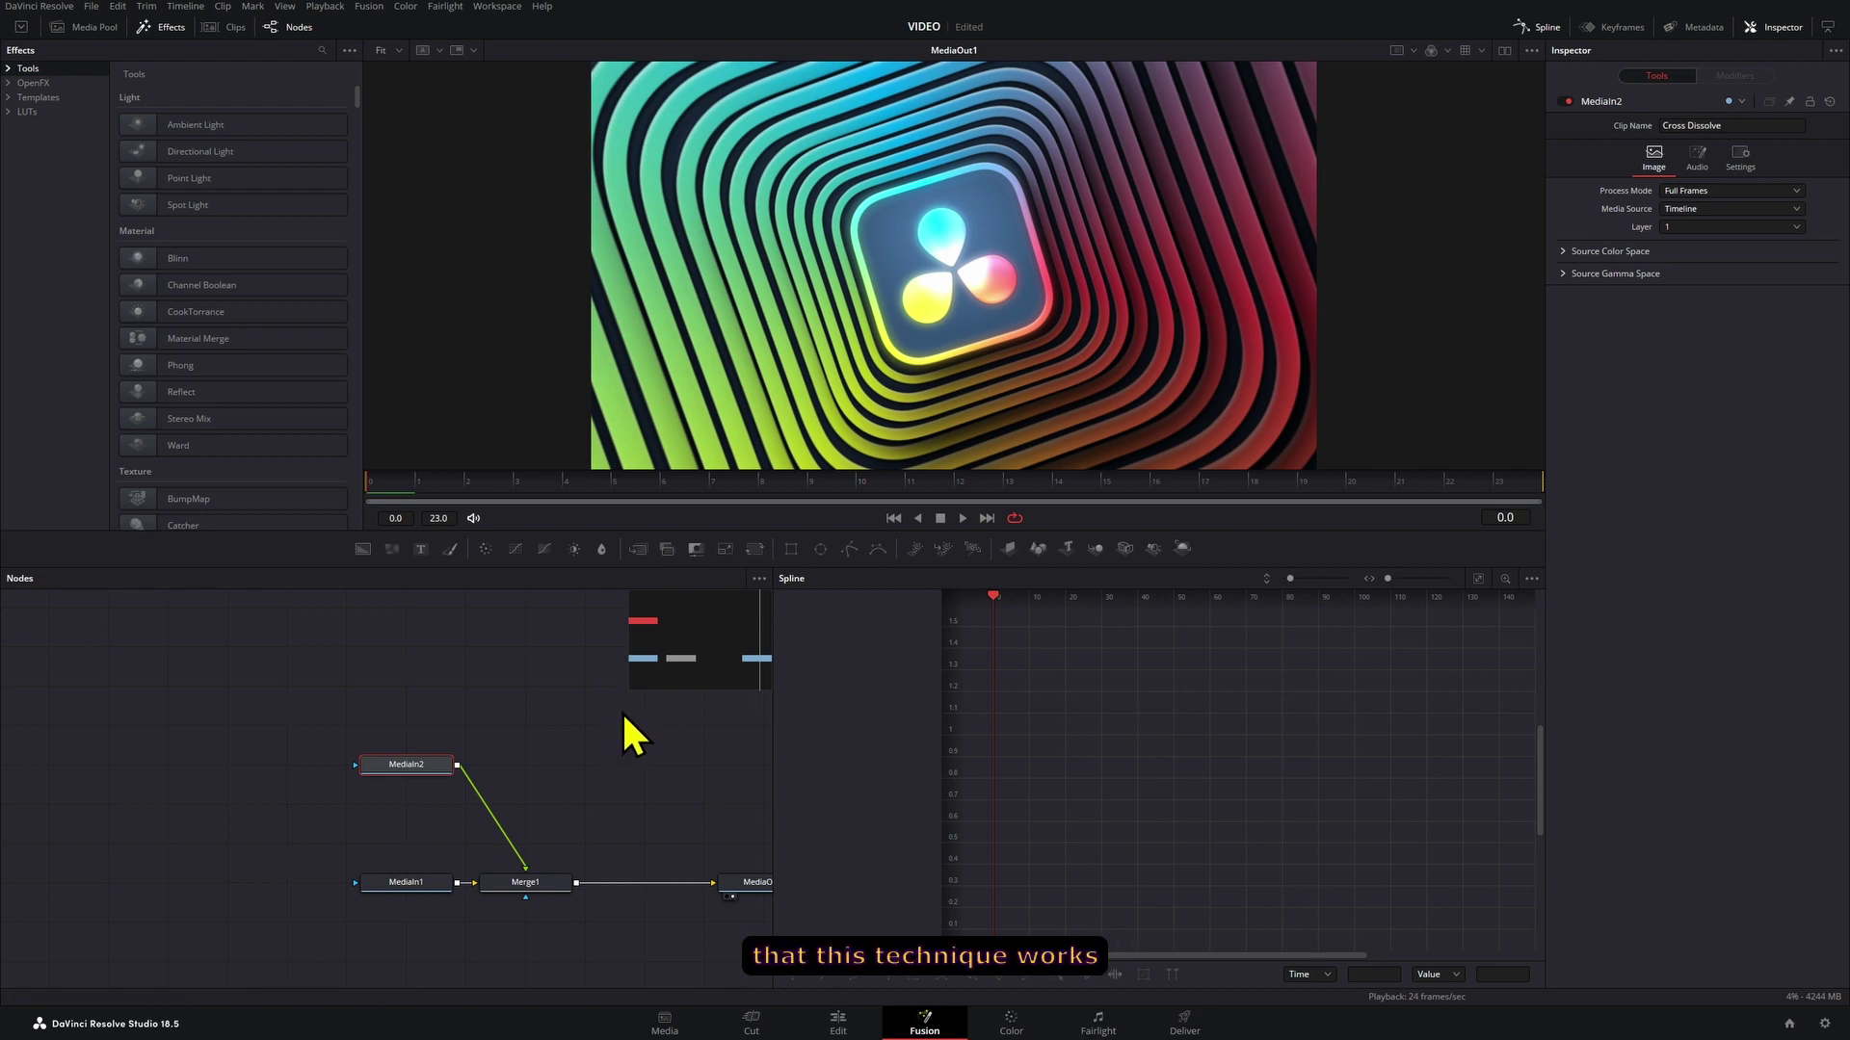
# Make room around MediaIn2 in the node graph and paste three instances of it
pyautogui.moveTo(488, 804); pyautogui.dragTo(306, 824)
pyautogui.scroll(-2, 297, 799)
pyautogui.scroll(-2, 1090, 282)
pyautogui.scroll(1, 1079, 279)
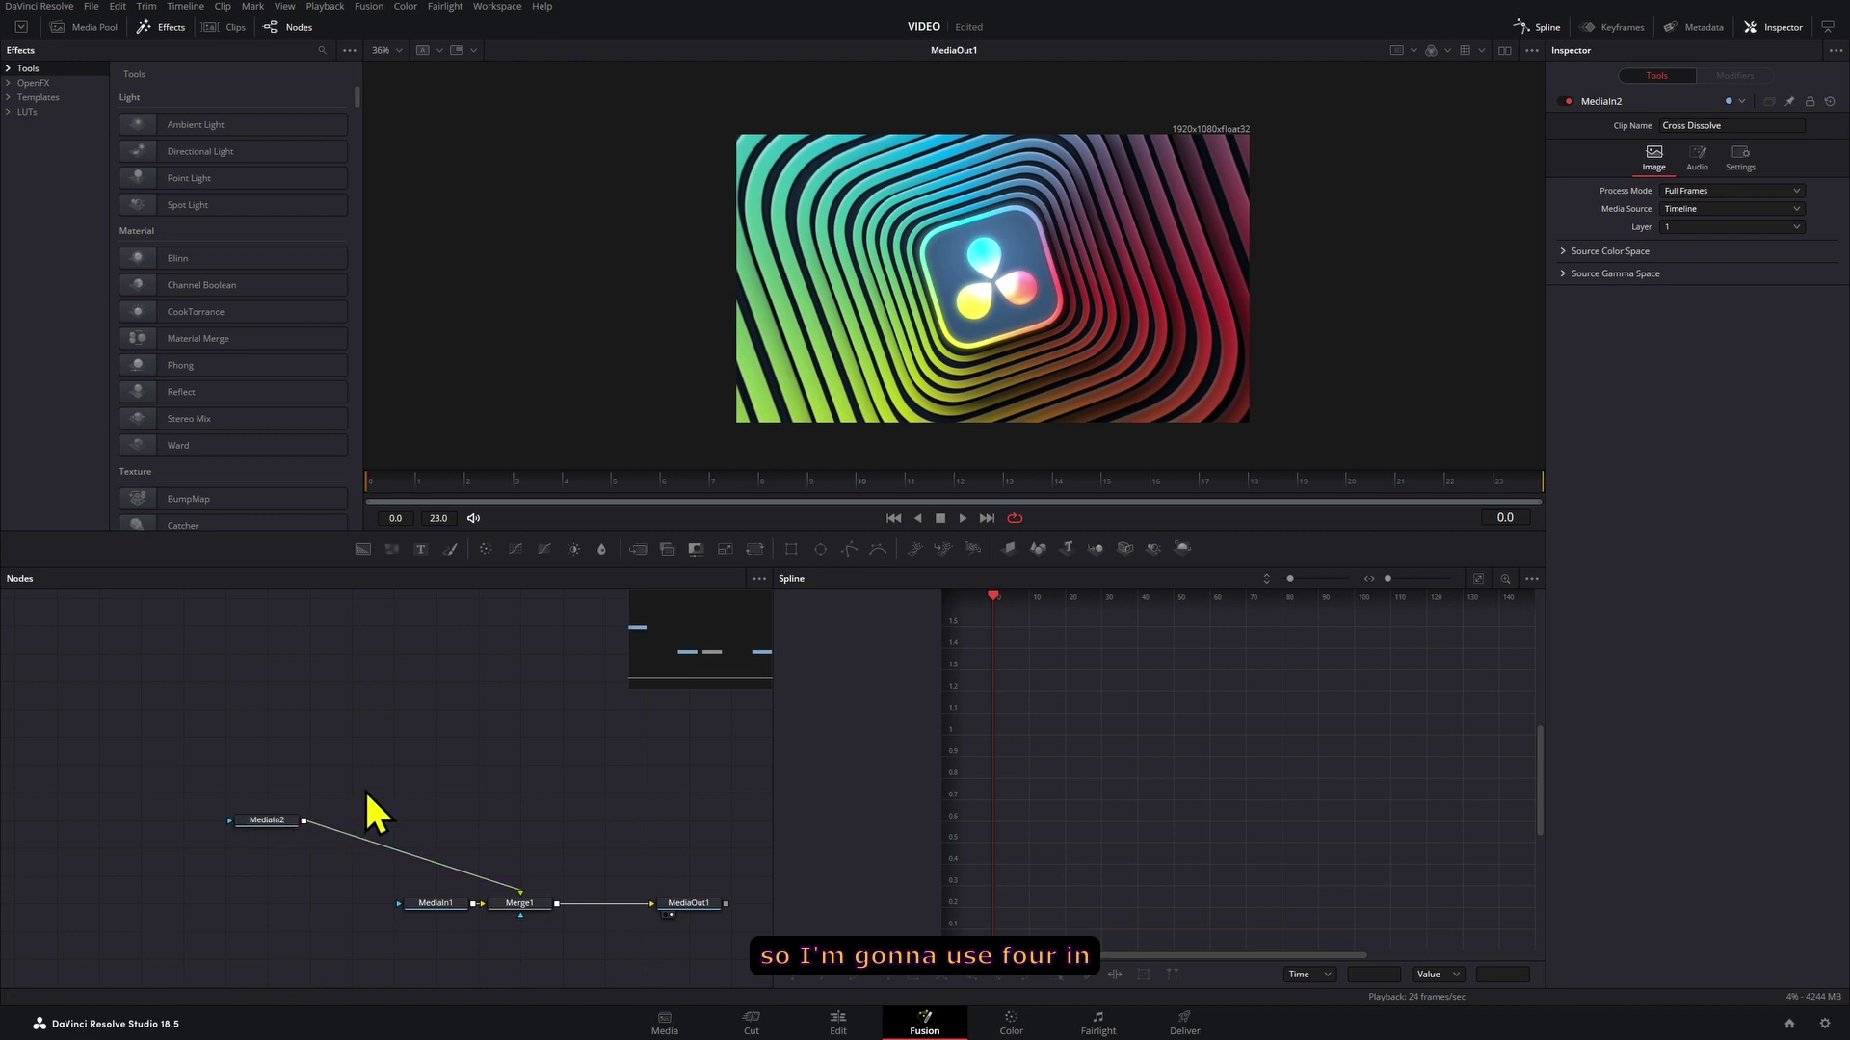
pyautogui.hotkey('ctrl', 'shift', 'v')
pyautogui.hotkey('ctrl', 'shift', 'v')
pyautogui.hotkey('ctrl', 'shift', 'v')
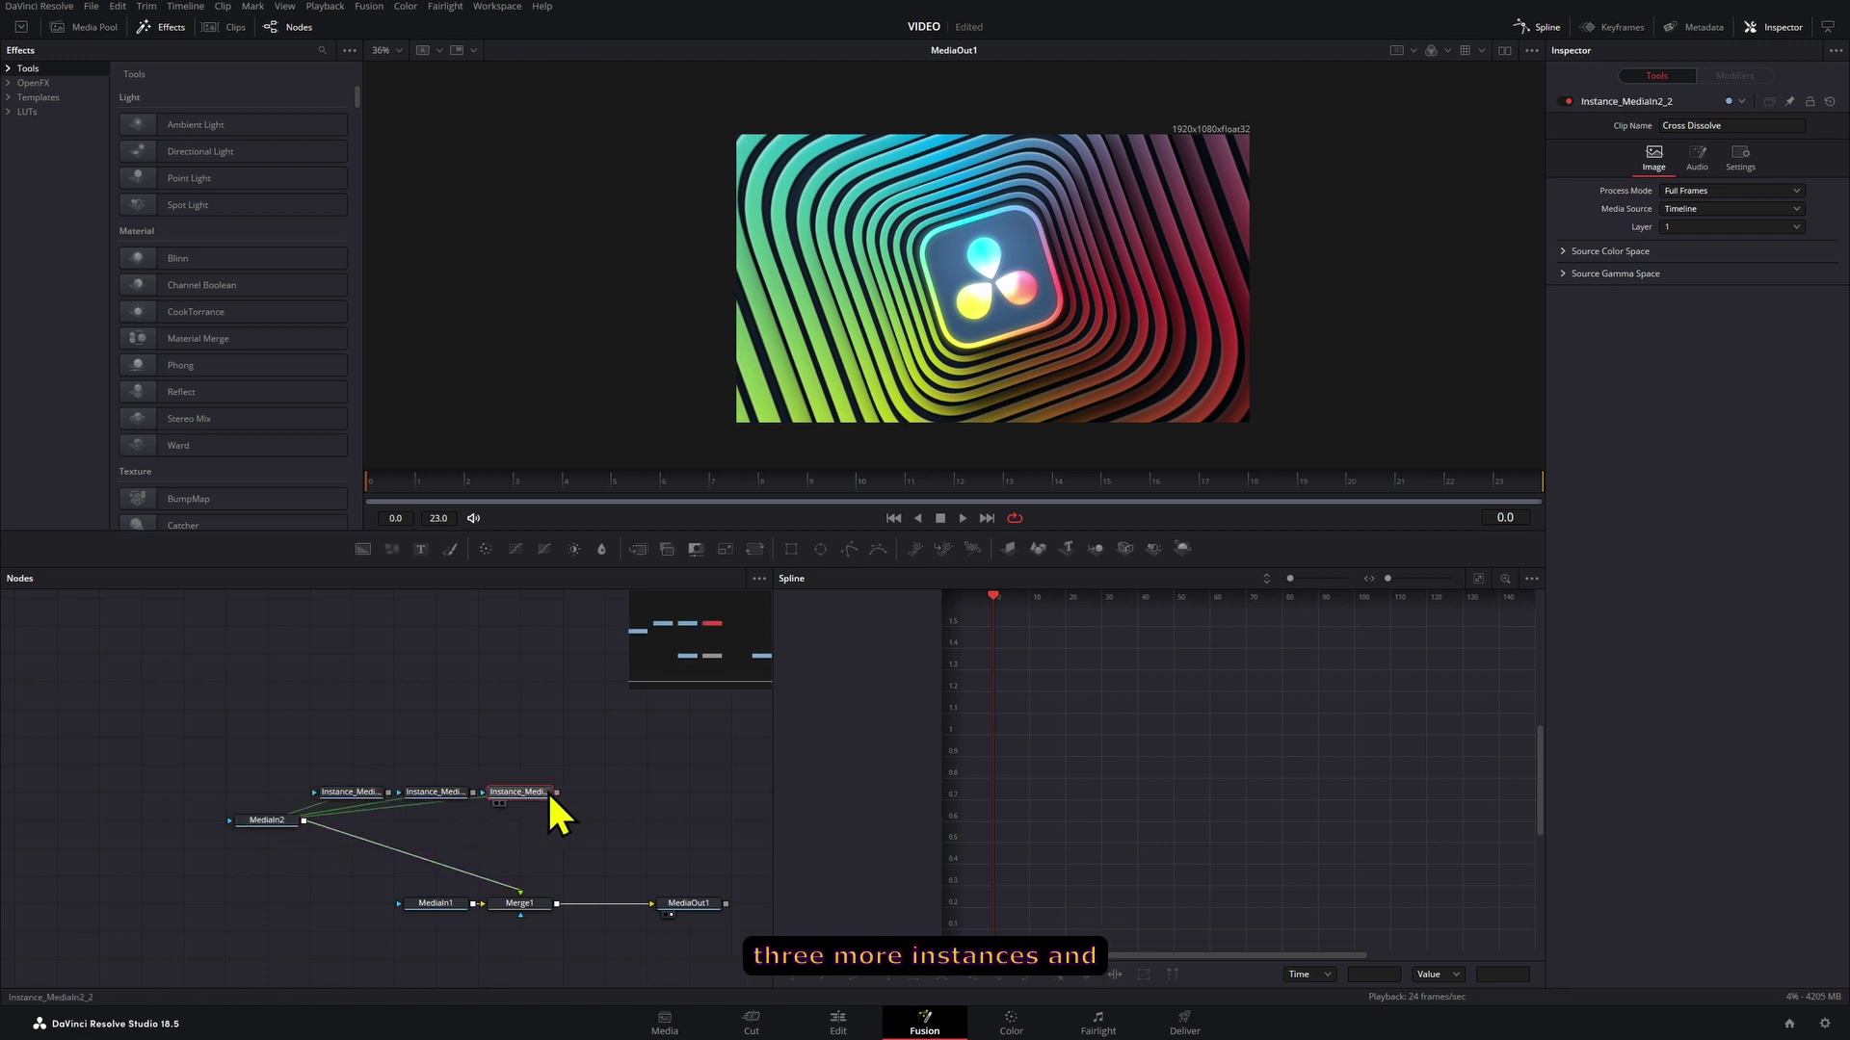
# Merge the three MediaIn2 instances over MediaIn2 with chained Merge nodes ahead of Merge1, and align MediaIn2 with the instances
pyautogui.hotkey('ctrl', 'v')
pyautogui.moveTo(350, 825); pyautogui.dragTo(350, 854)
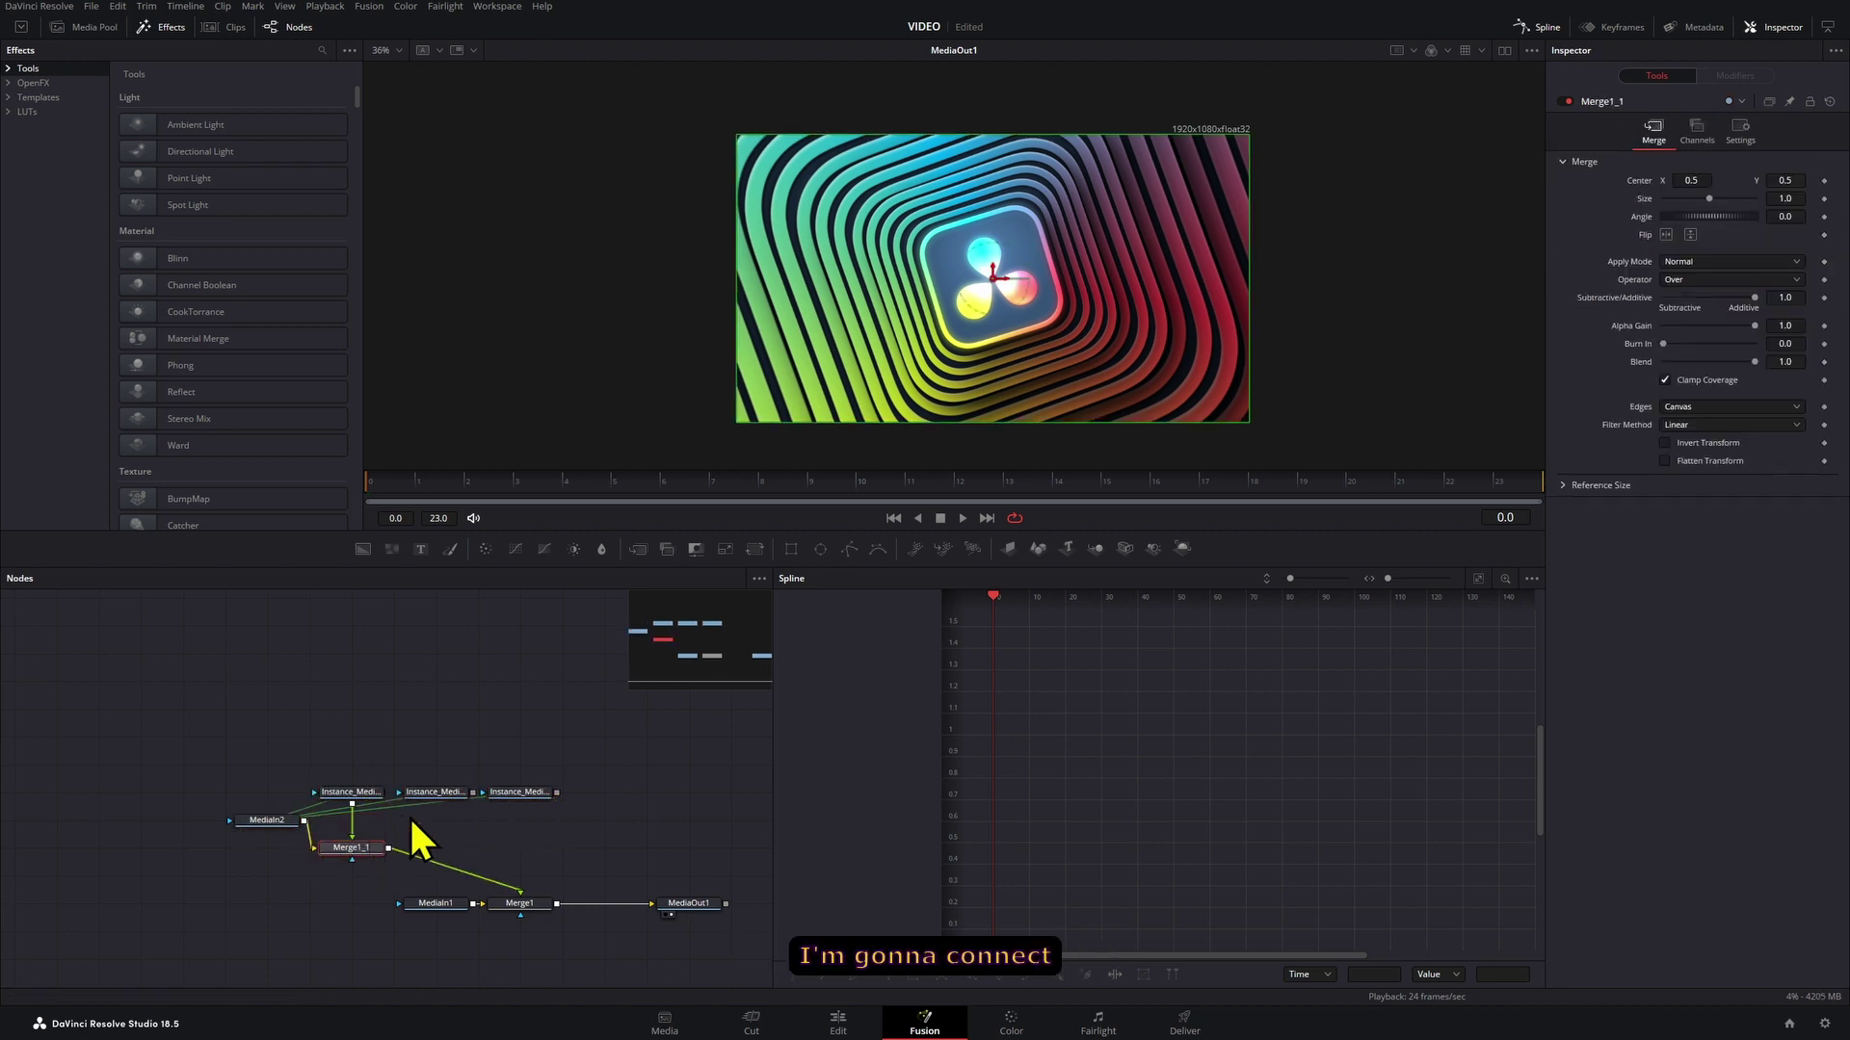
pyautogui.moveTo(472, 793); pyautogui.dragTo(389, 848)
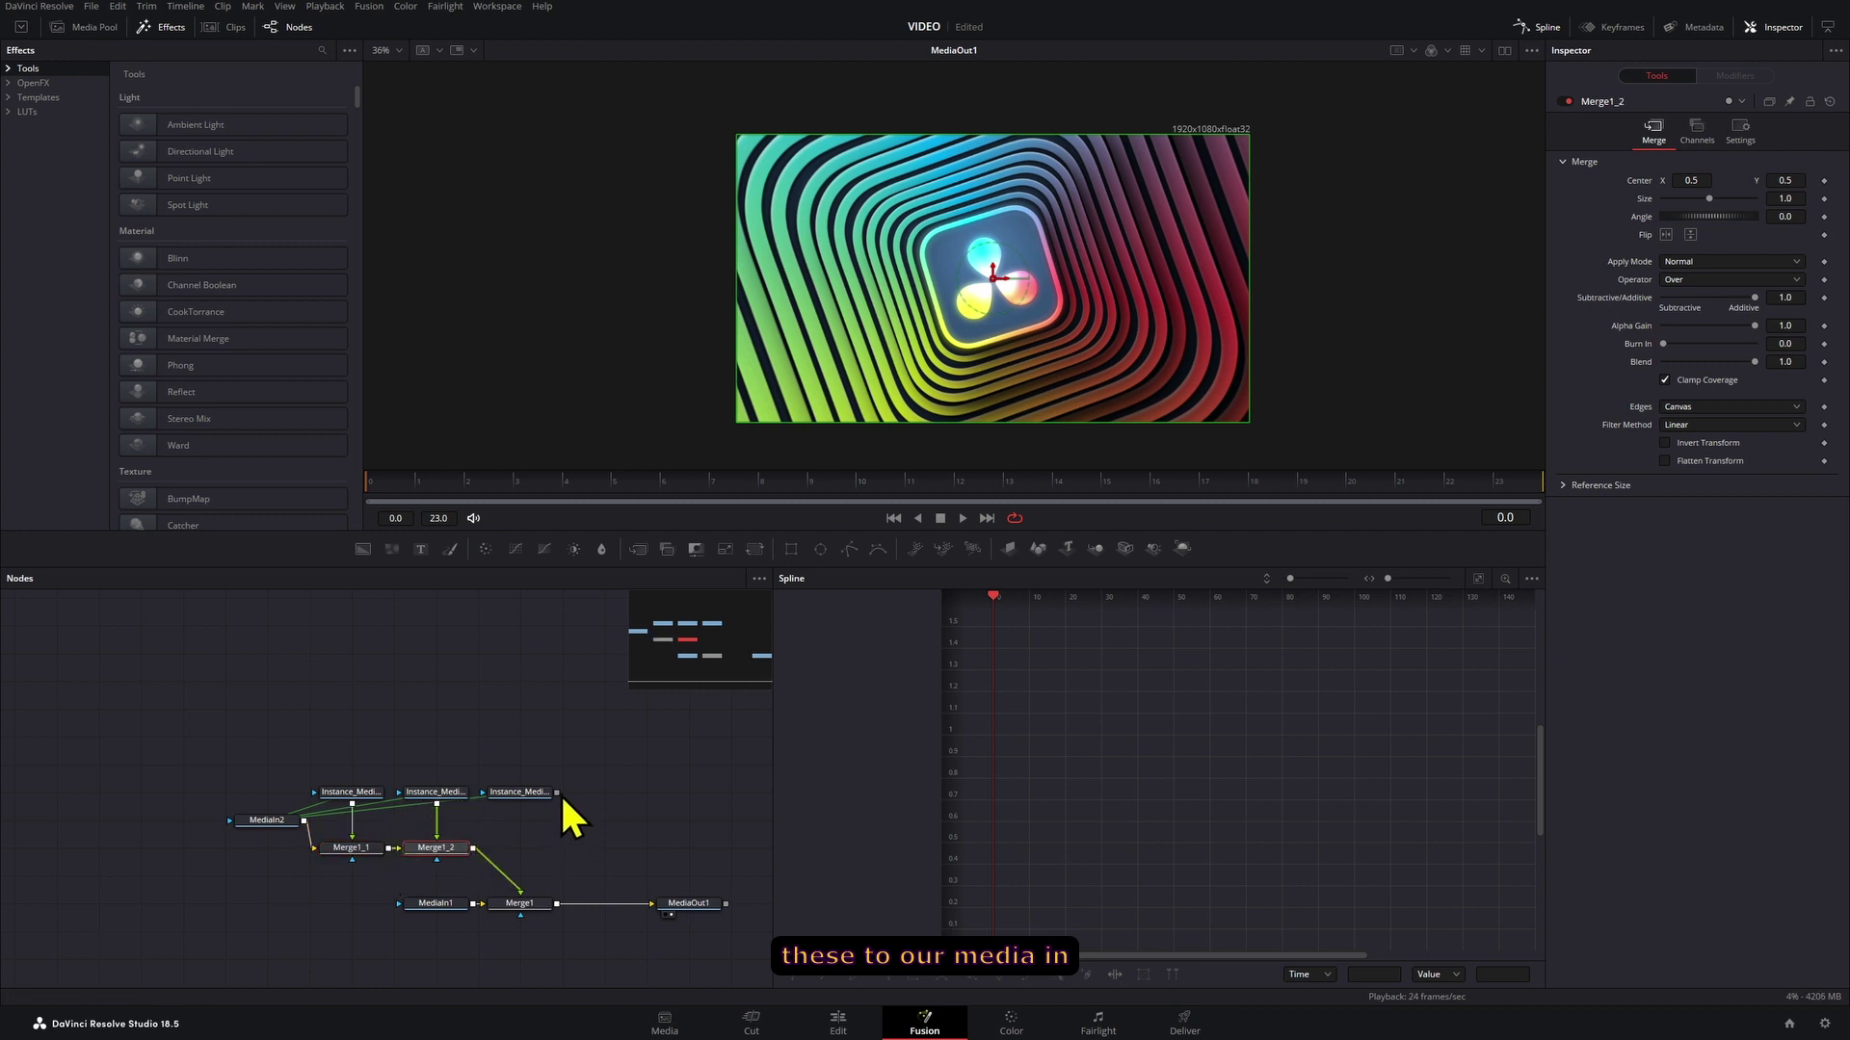
pyautogui.moveTo(557, 794); pyautogui.dragTo(474, 849)
pyautogui.click(537, 839)
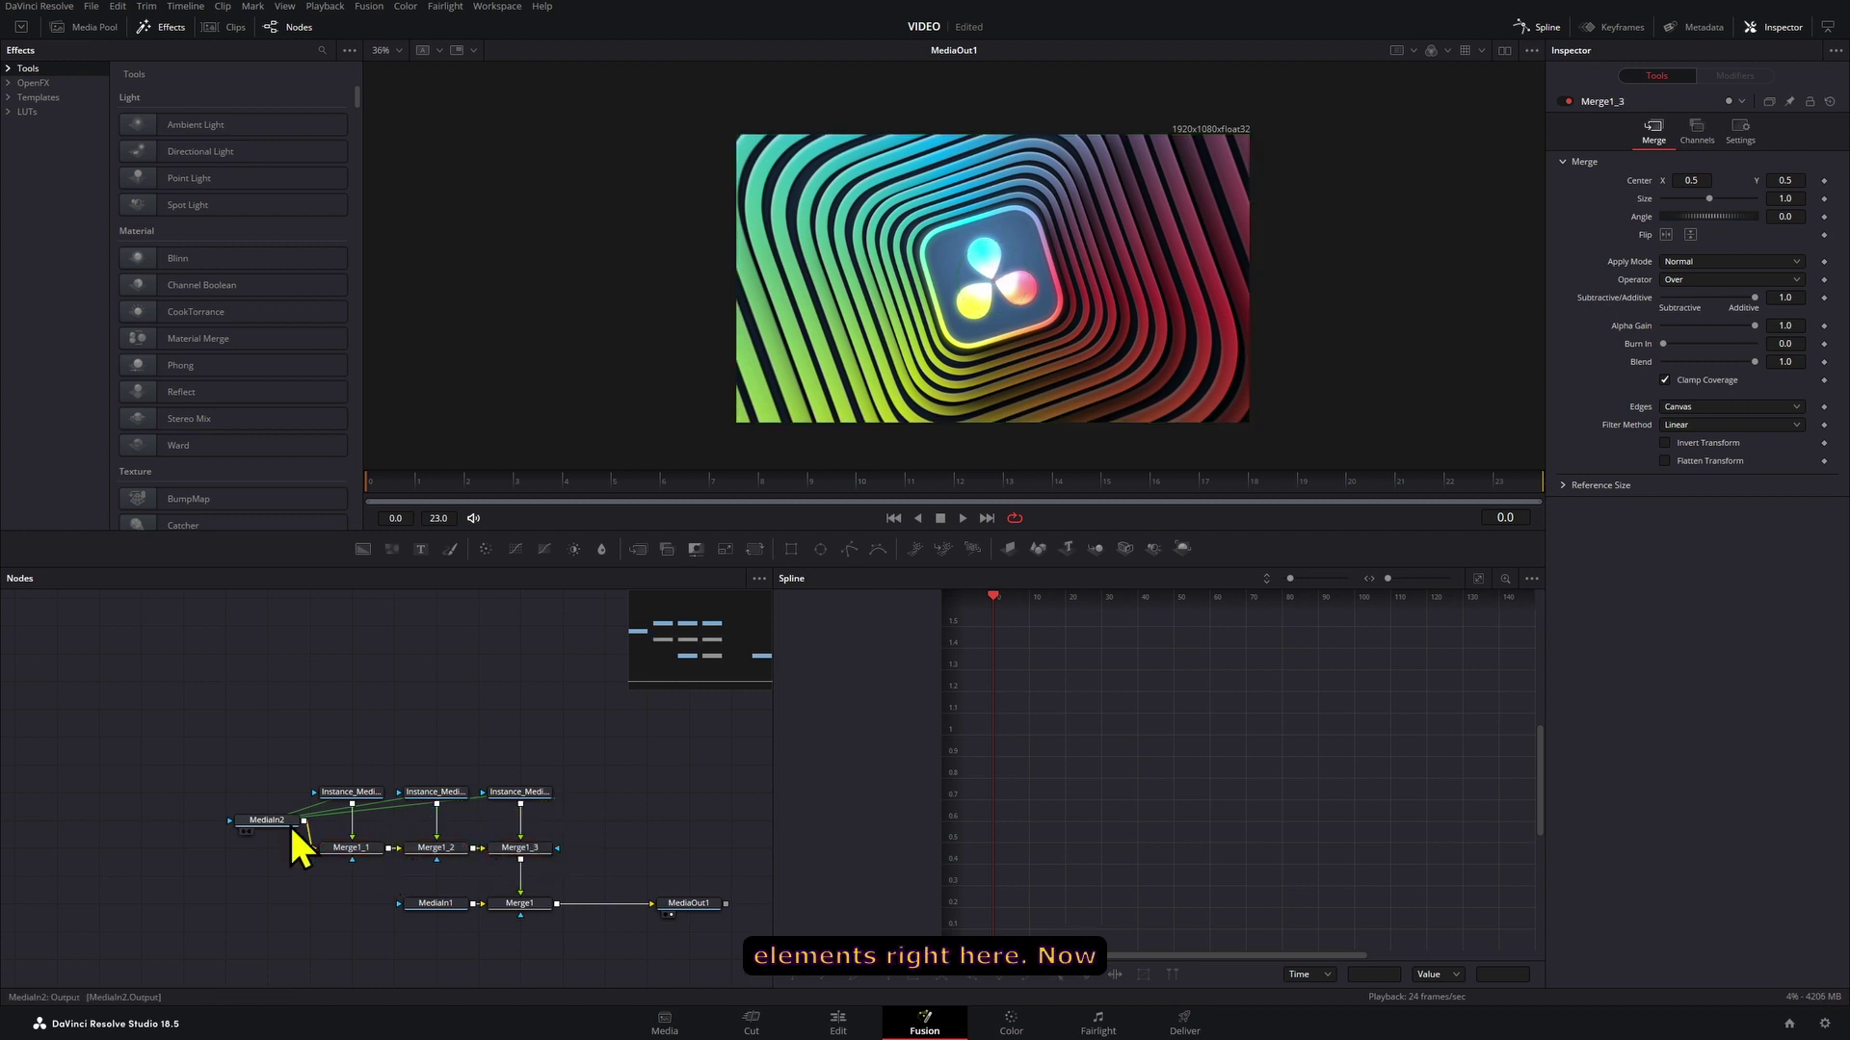
pyautogui.moveTo(261, 859); pyautogui.dragTo(270, 806)
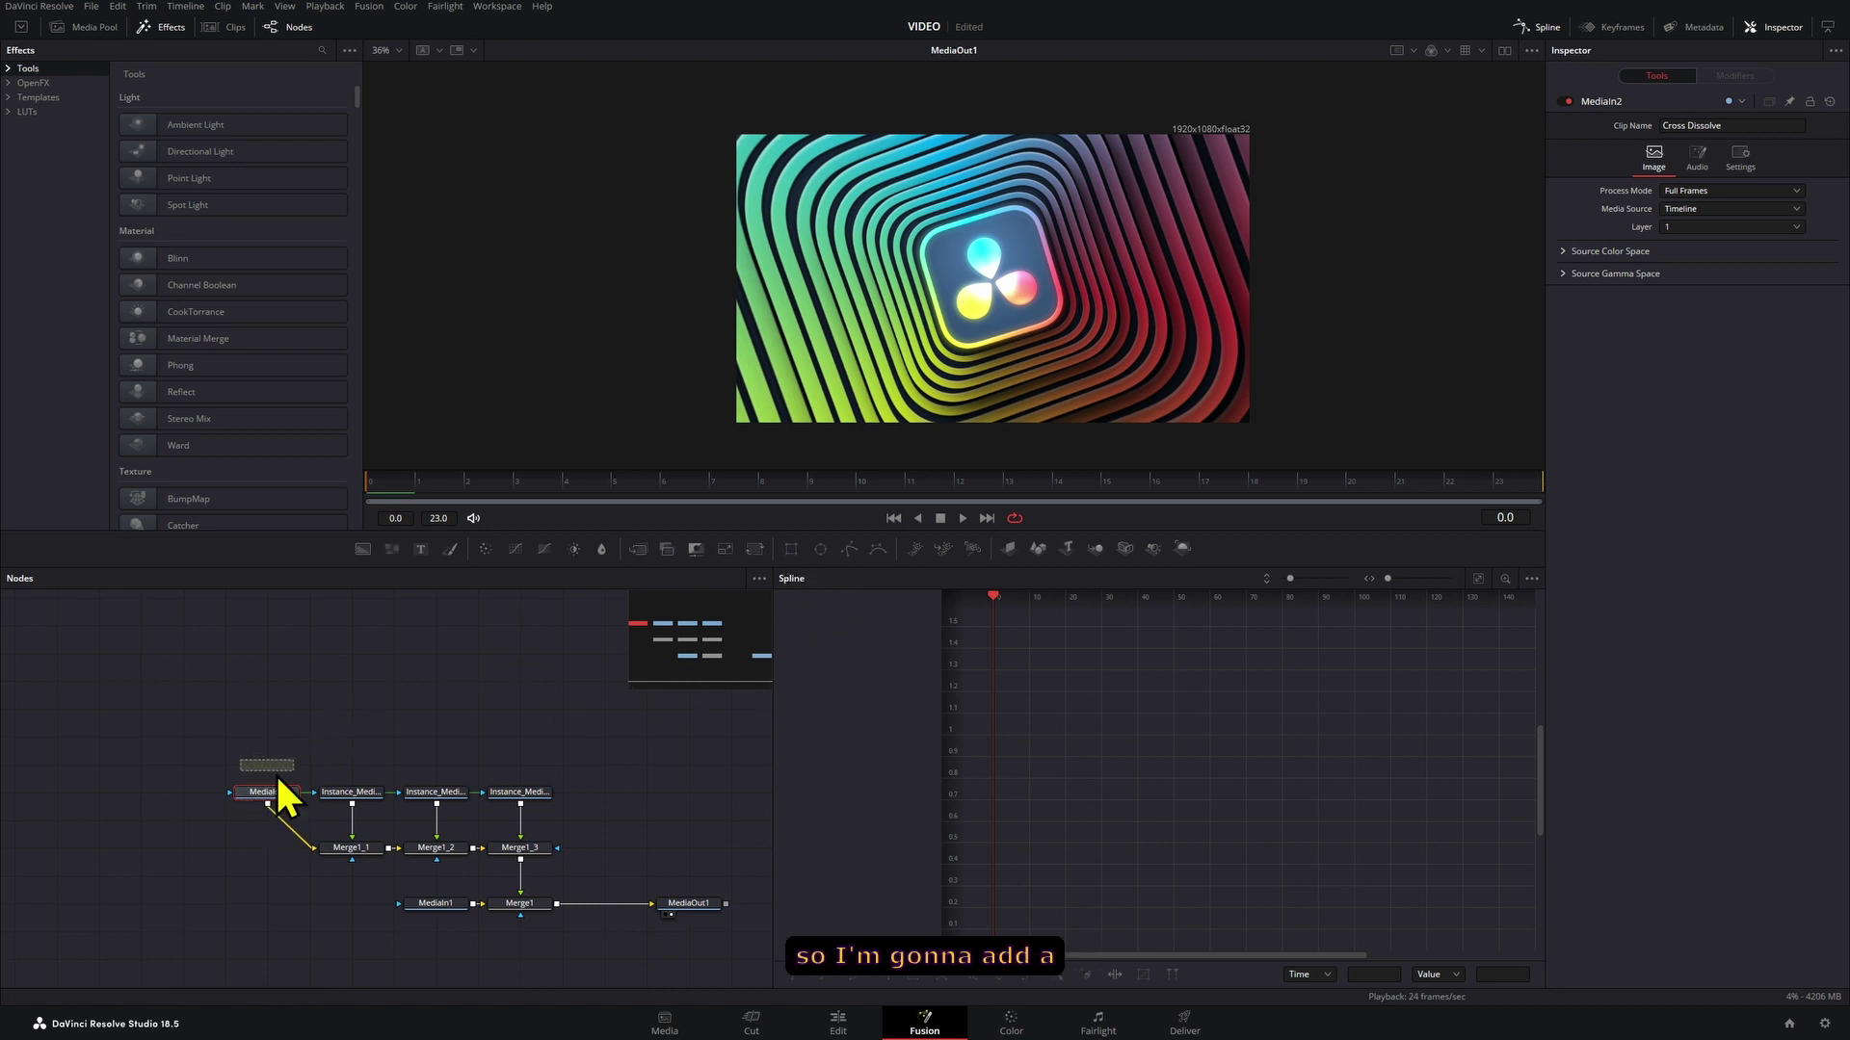
# Add a Rectangle mask to MediaIn2 and set its center to X 0.25, Y 0.75
pyautogui.moveTo(275, 773); pyautogui.dragTo(279, 773)
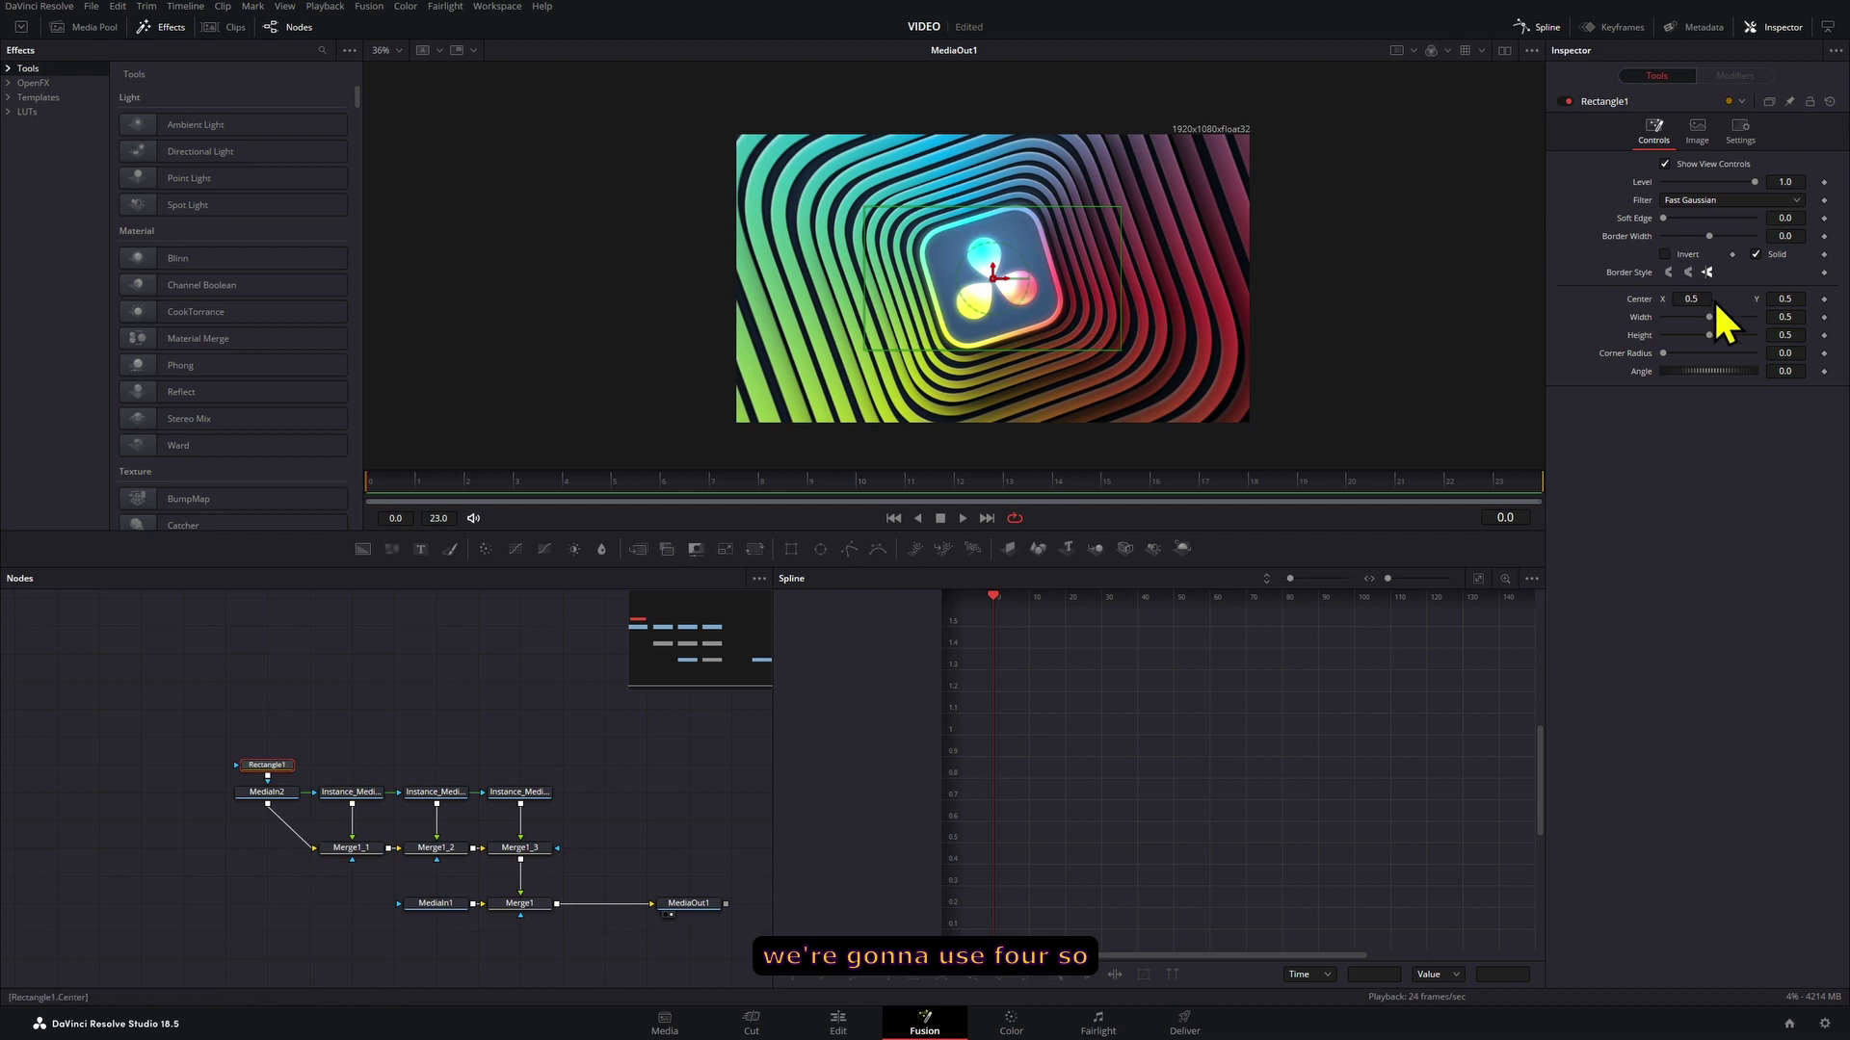
pyautogui.press('BackSpace')
pyautogui.write('.25')
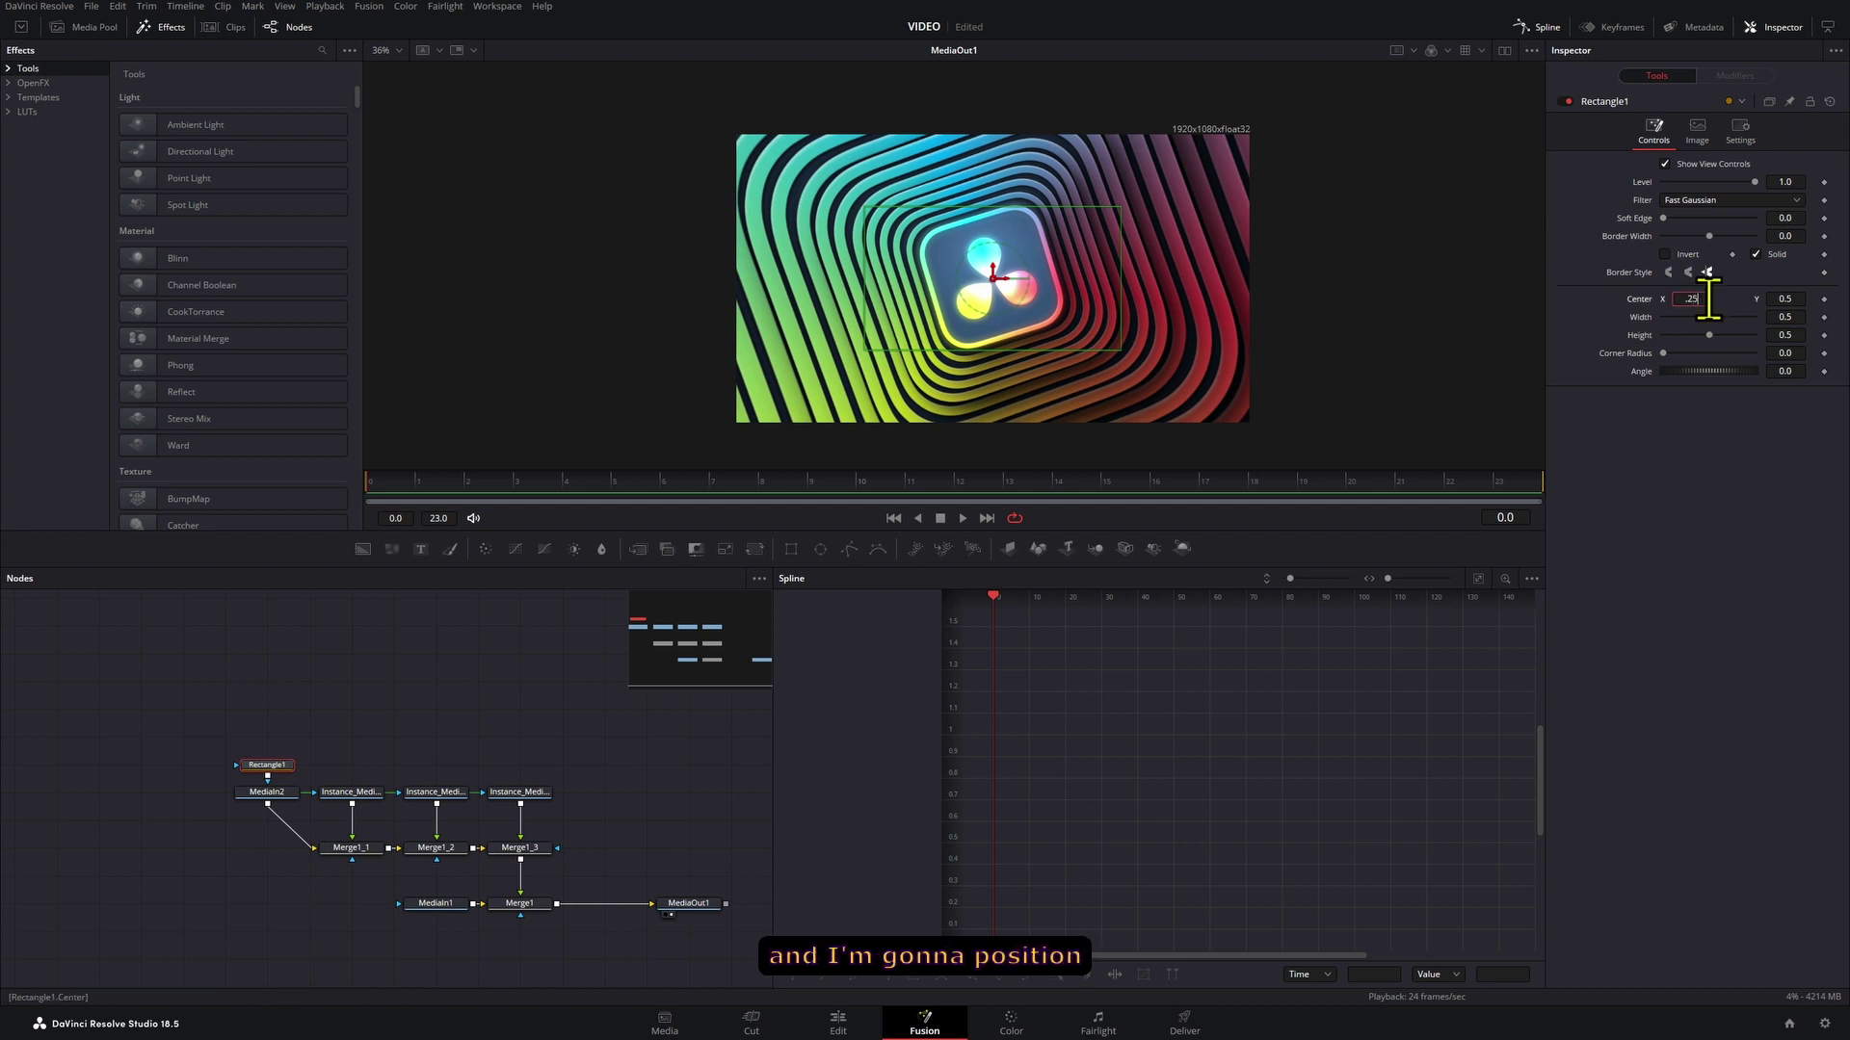
pyautogui.press('Tab')
pyautogui.write('.75')
pyautogui.press('Tab')
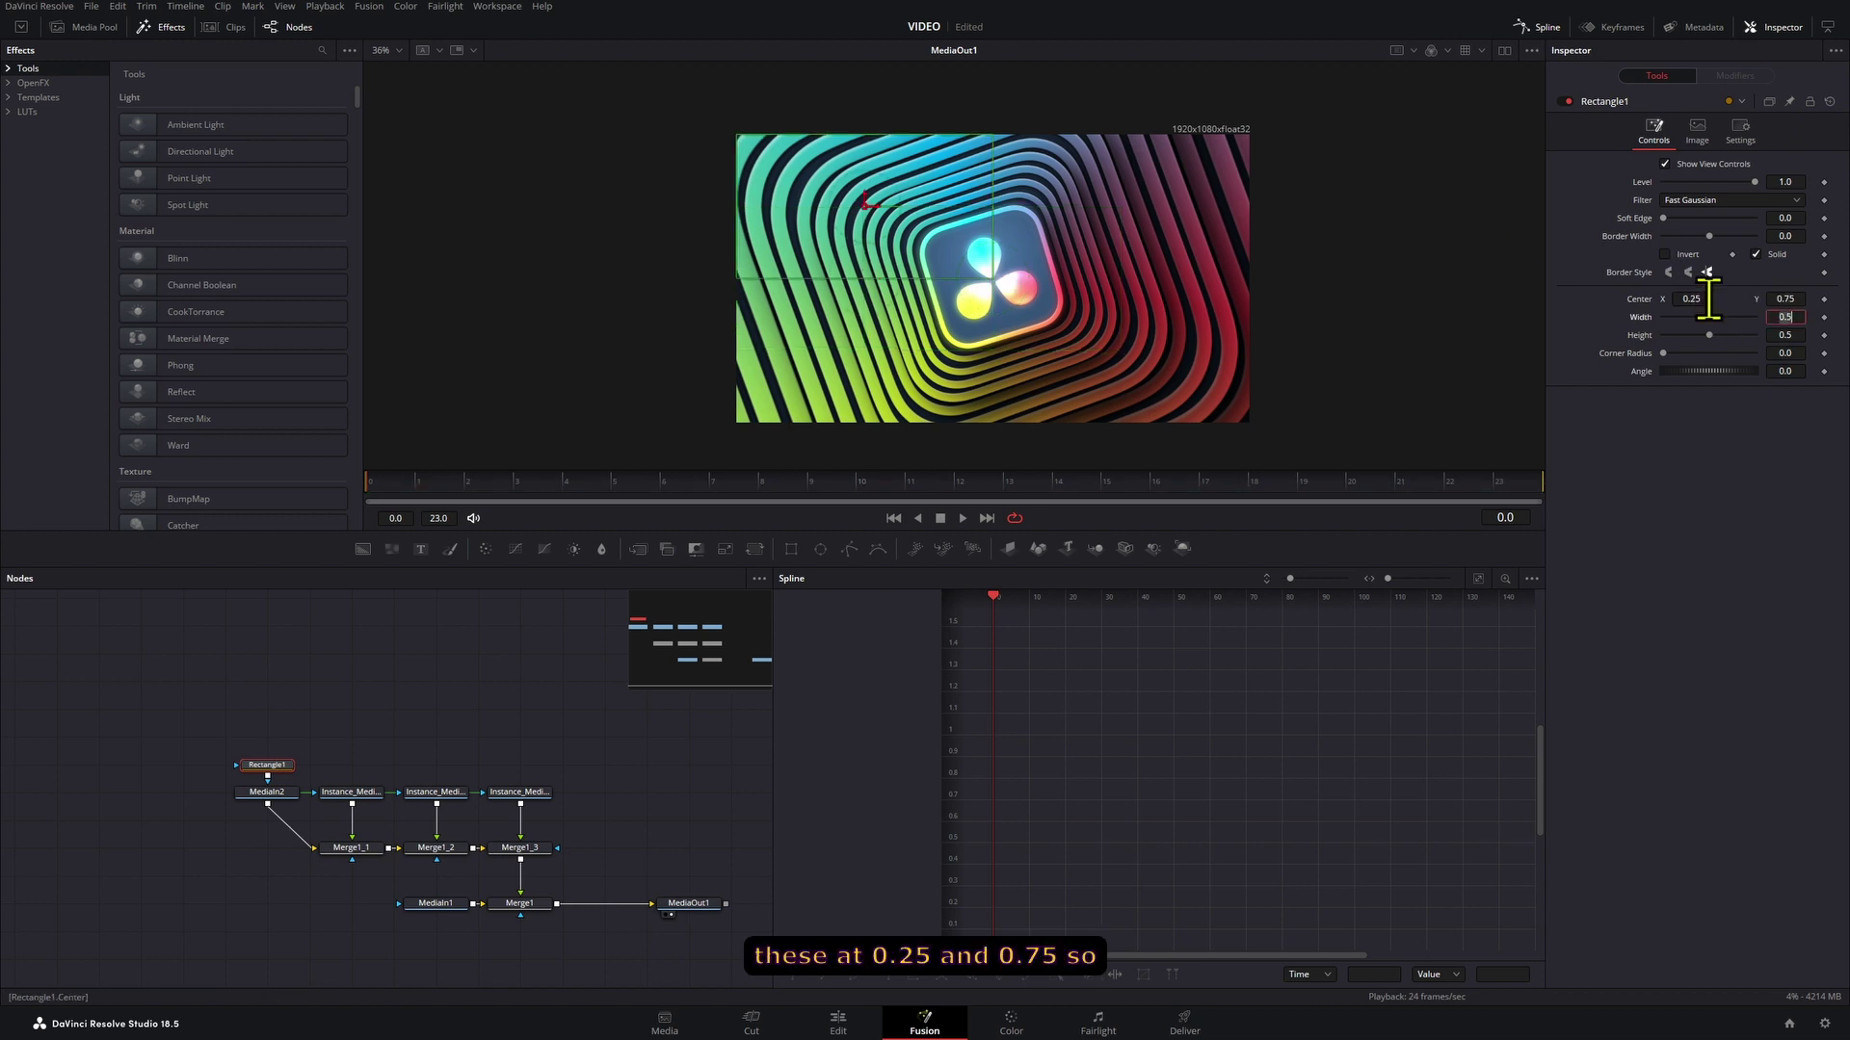
# Paste a copy of the Rectangle mask onto the first MediaIn2 instance and set its center X to 0.75
pyautogui.click(351, 761)
pyautogui.hotkey('ctrl', 'v')
pyautogui.hotkey('ctrl', 'z')
pyautogui.click(284, 767)
pyautogui.click(367, 766)
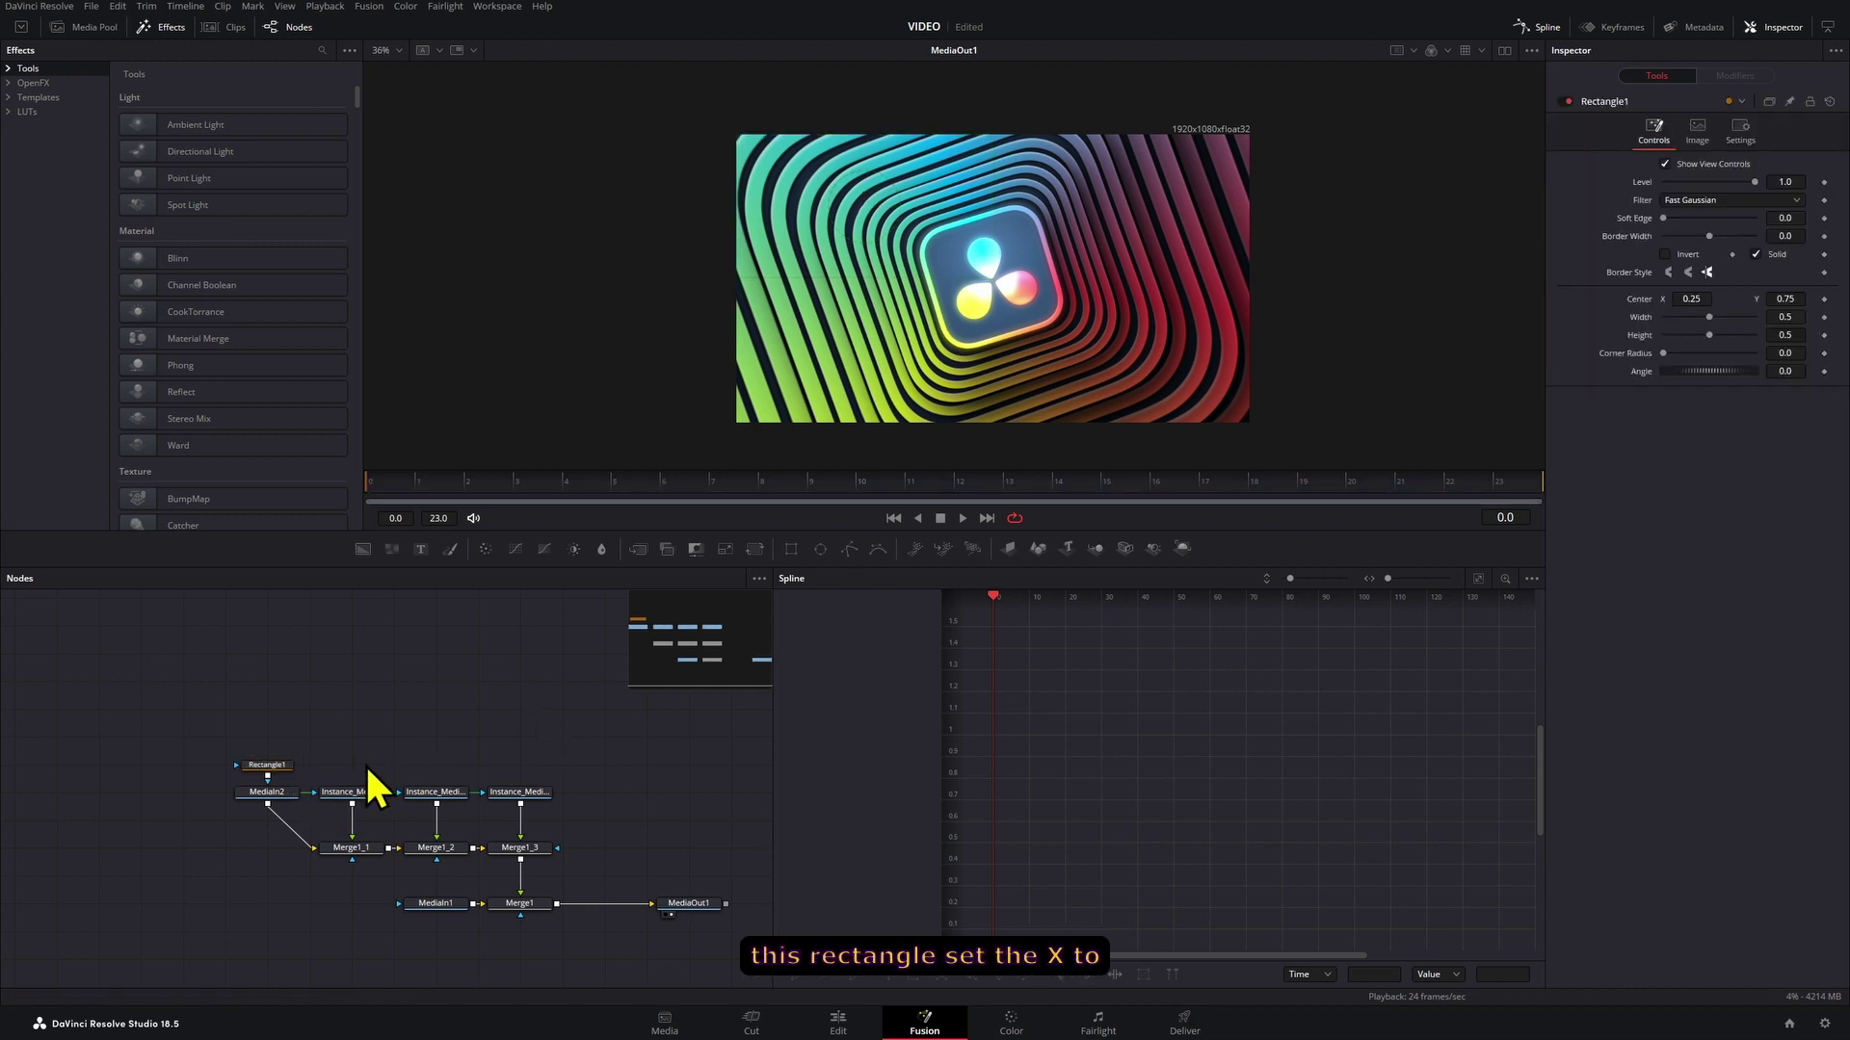
pyautogui.hotkey('ctrl', 'v')
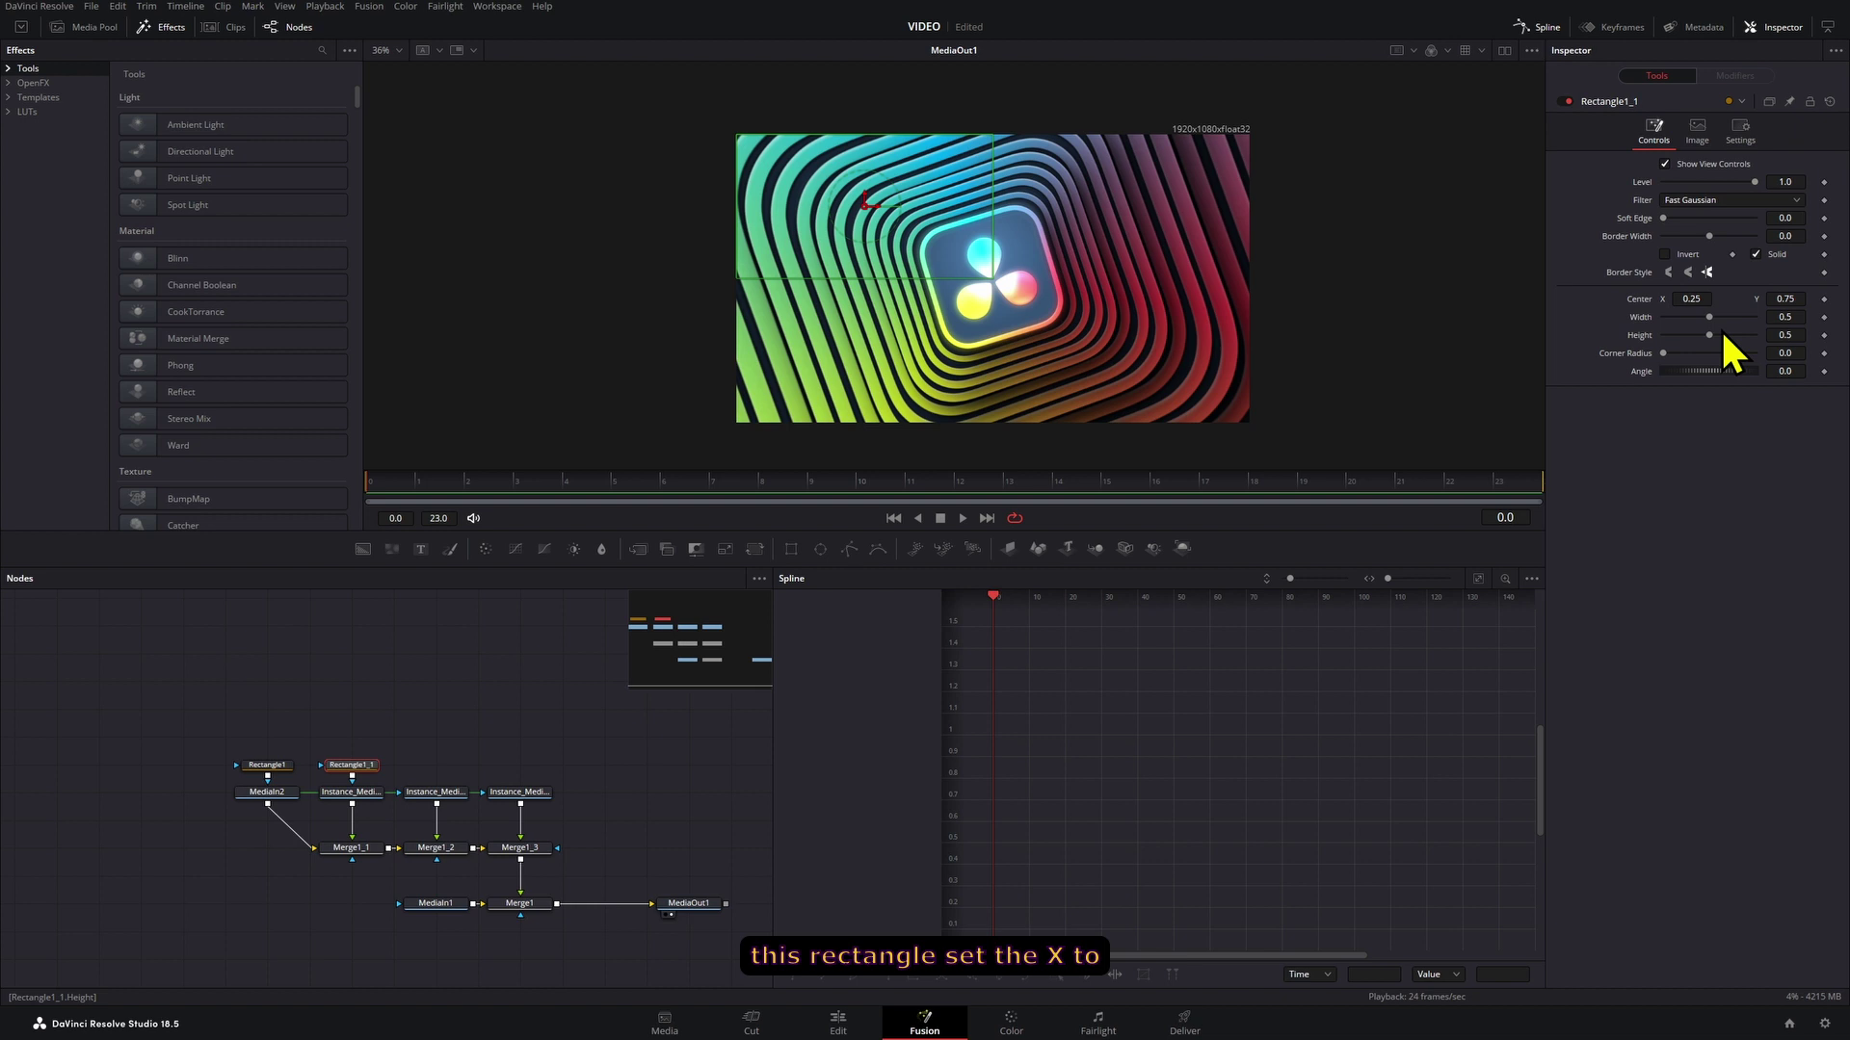
pyautogui.click(1691, 298)
pyautogui.write('0.75')
pyautogui.press('Return')
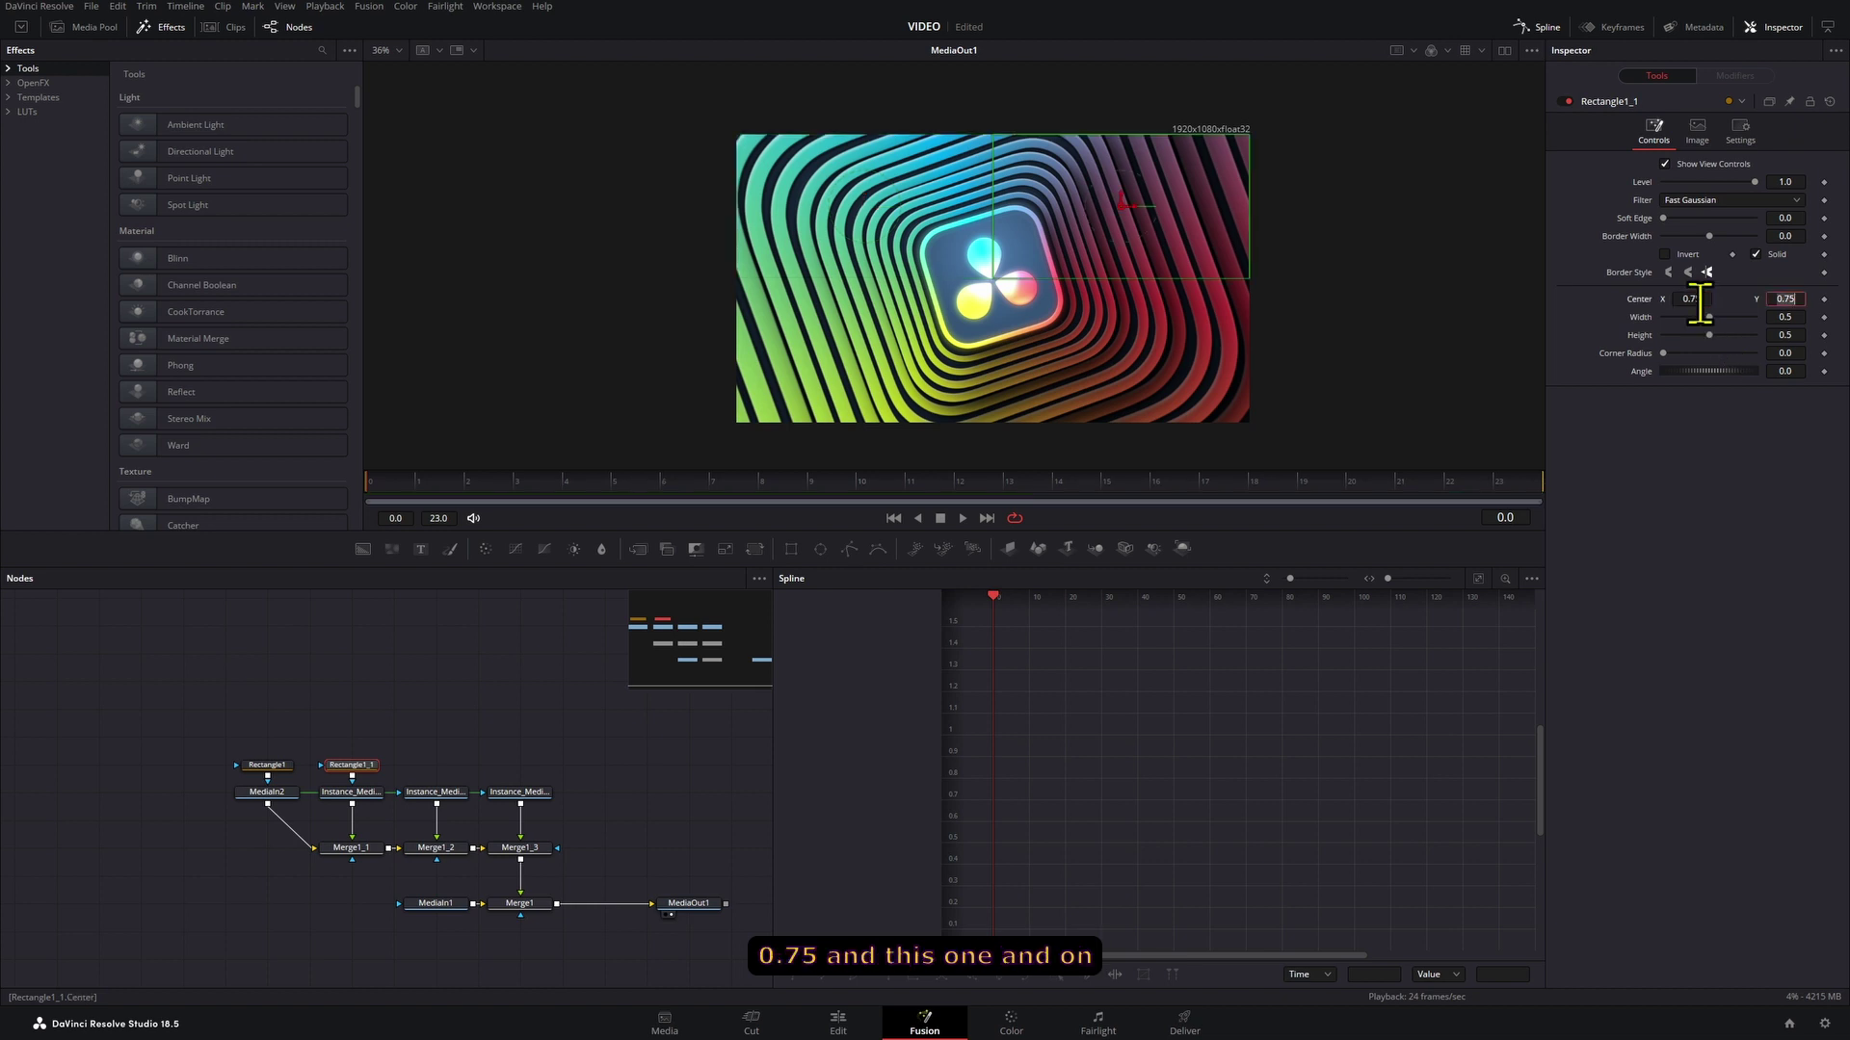
# Paste another Rectangle mask, connect it to the second MediaIn2 instance and set its center Y to 0.25
pyautogui.click(483, 760)
pyautogui.hotkey('ctrl', 'v')
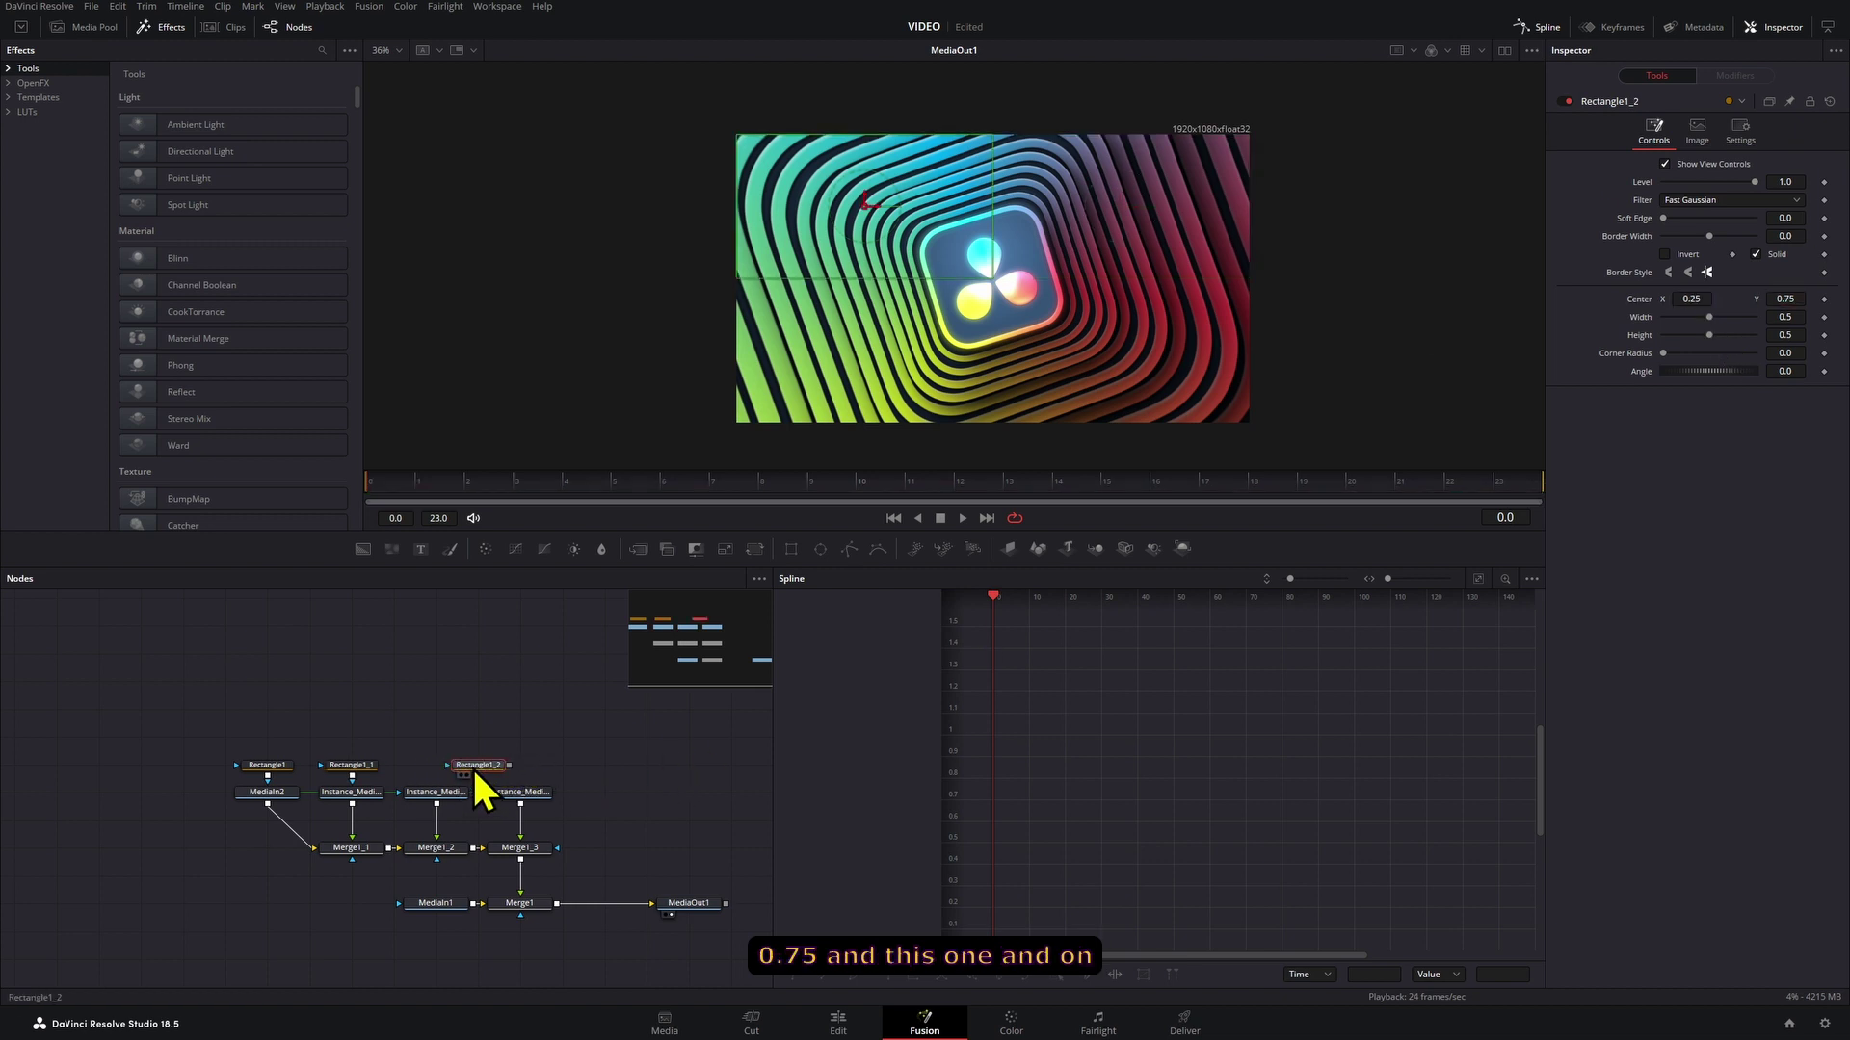
pyautogui.moveTo(479, 768); pyautogui.dragTo(451, 793)
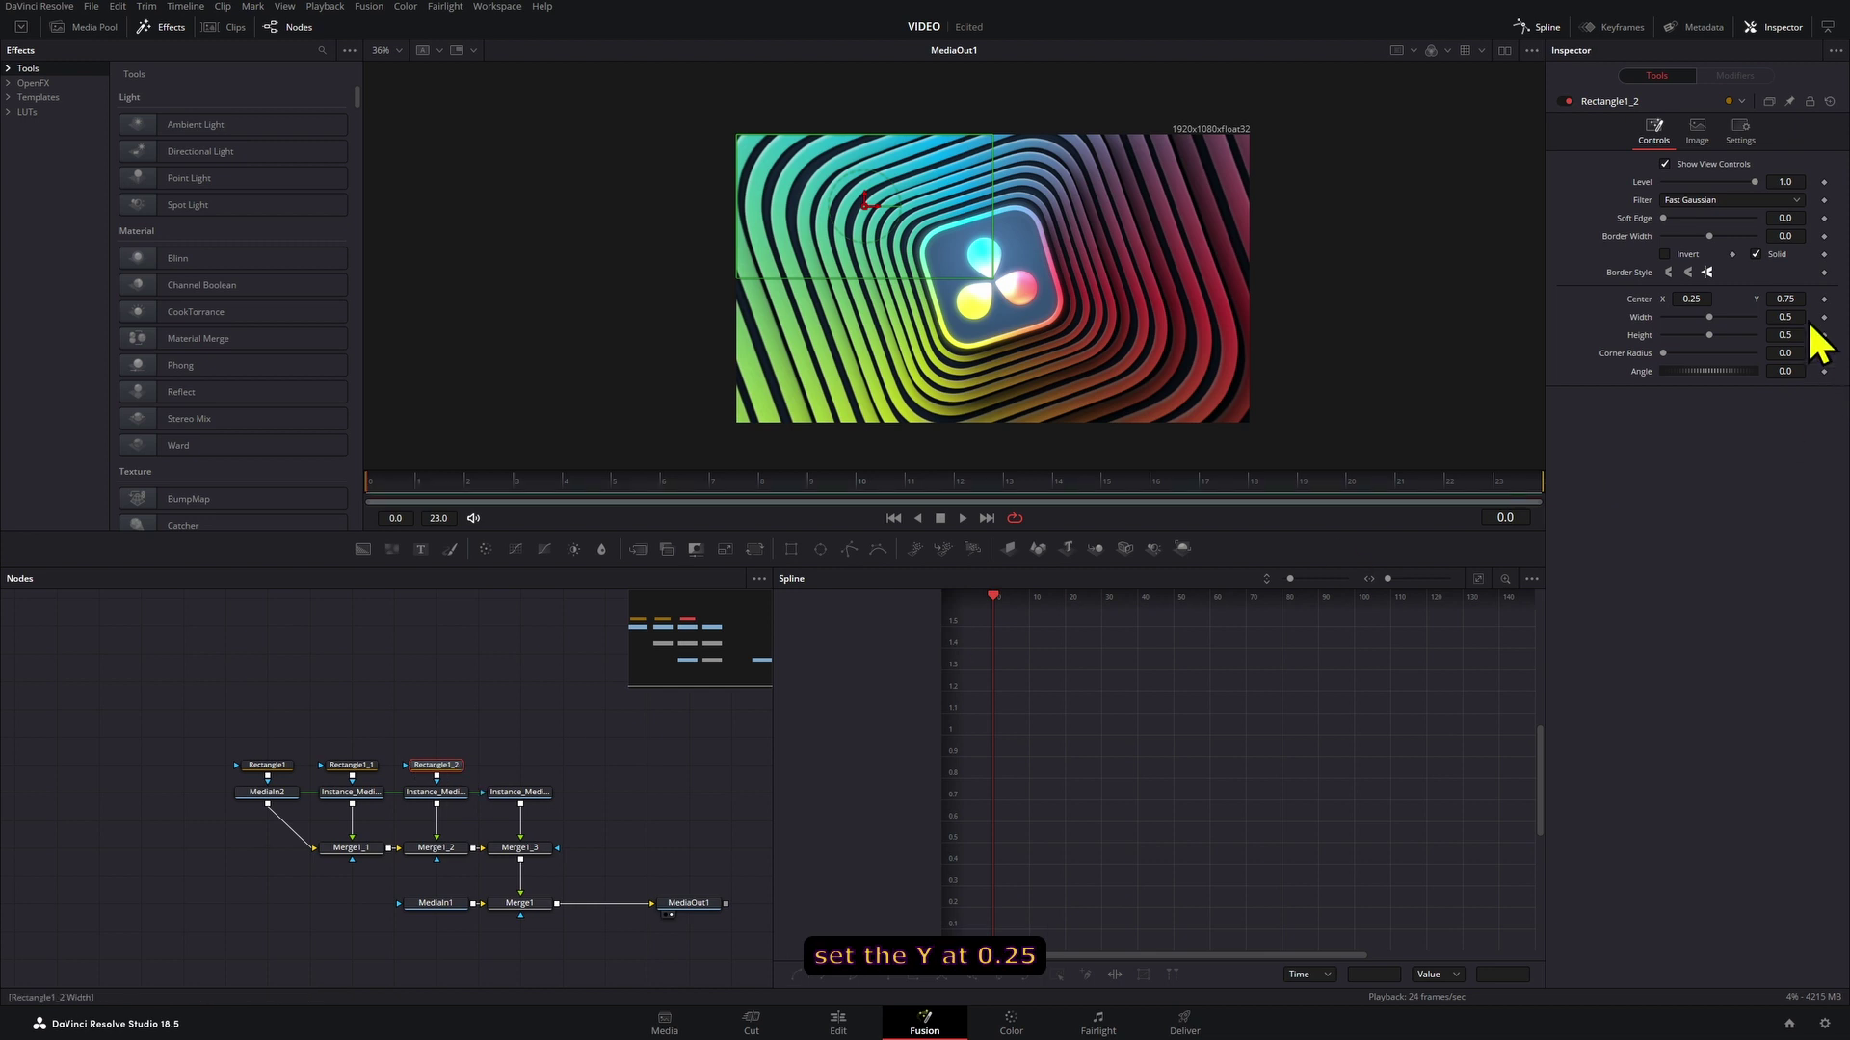
pyautogui.press('Tab')
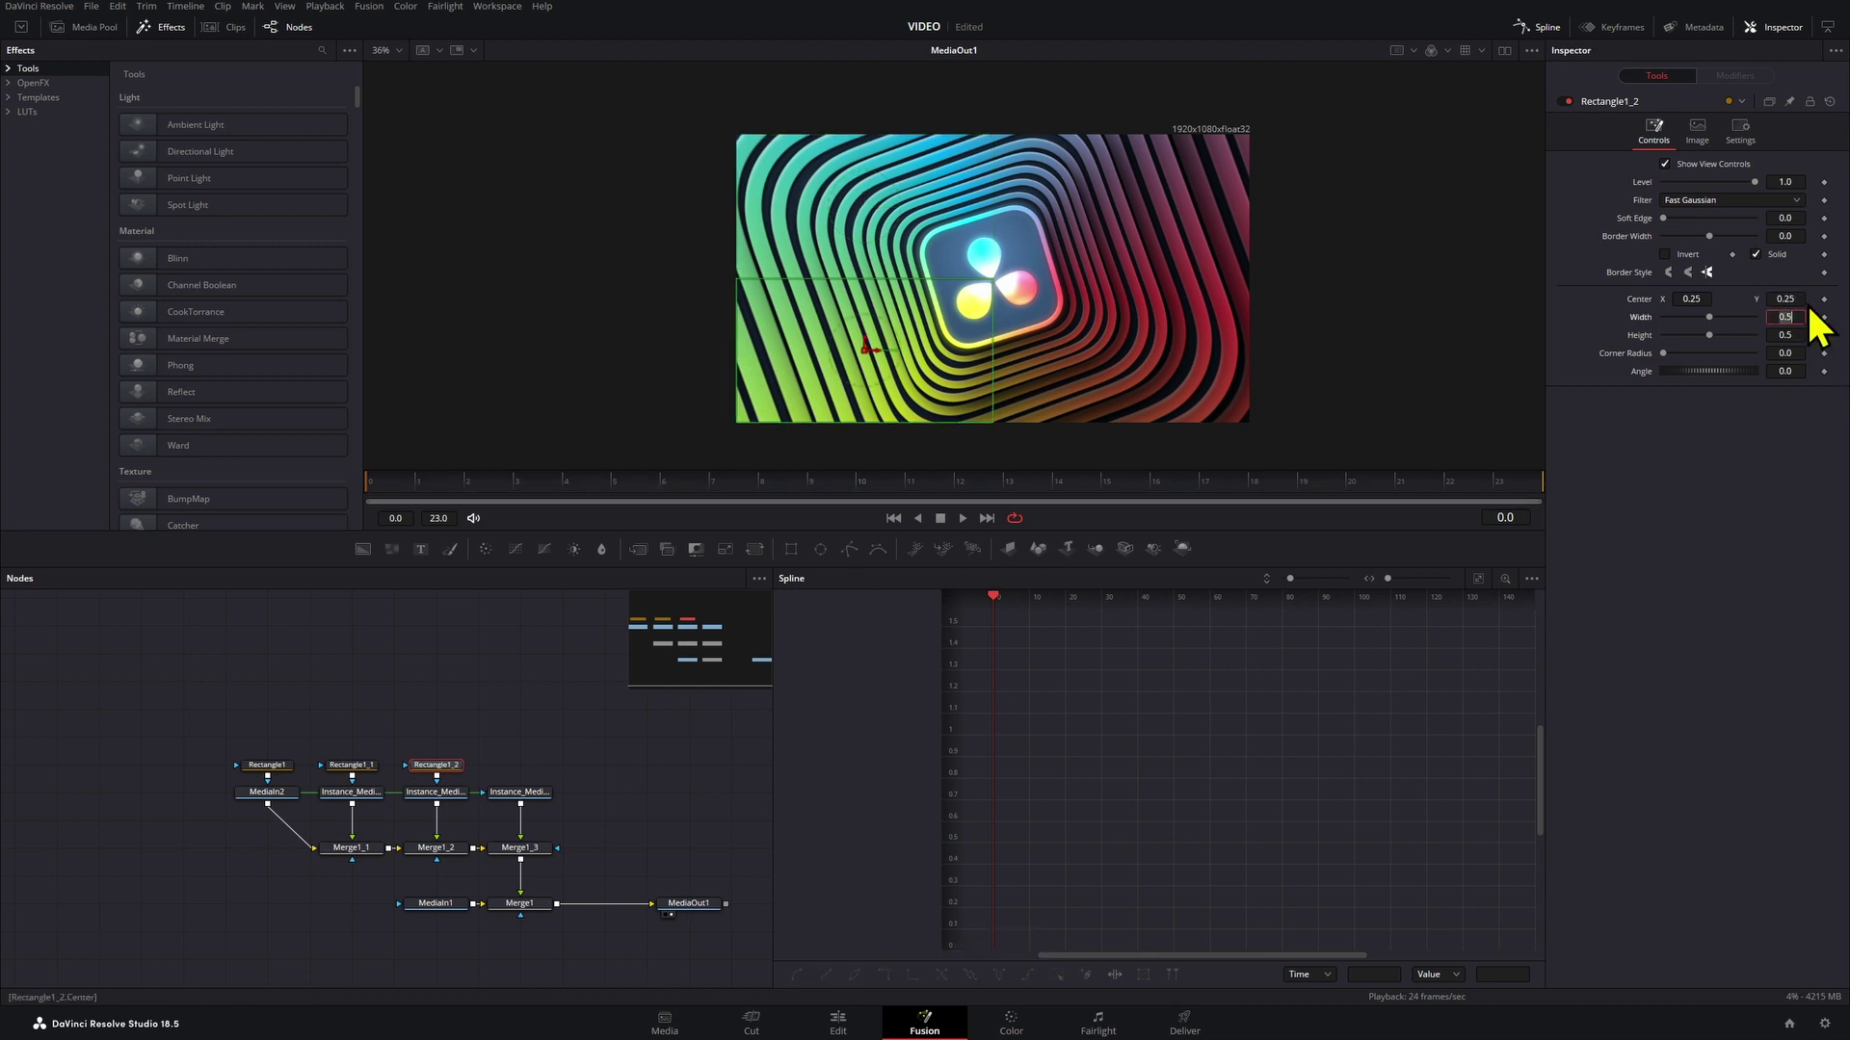
# Paste a Rectangle mask onto the third MediaIn2 instance and set its center to X 0.75, Y 0.25
pyautogui.click(517, 768)
pyautogui.hotkey('ctrl', 'v')
pyautogui.hotkey('ctrl', 'z')
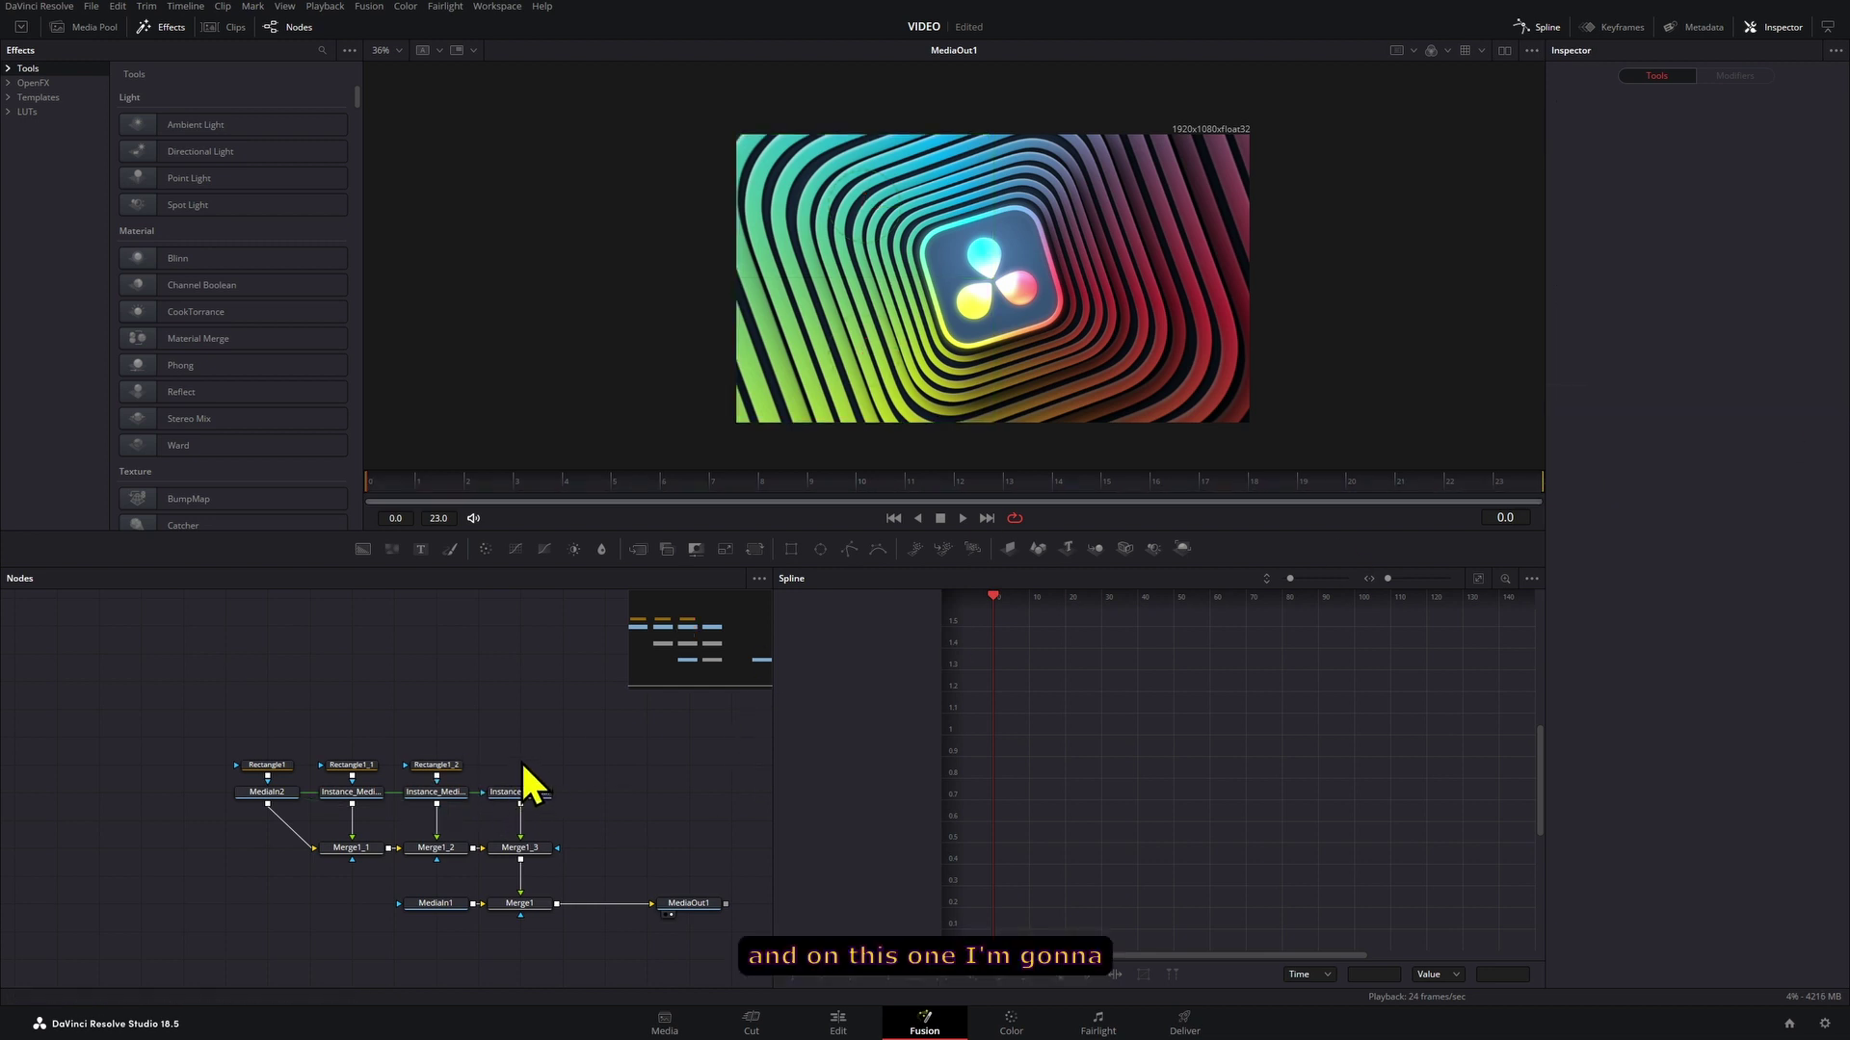
pyautogui.click(520, 768)
pyautogui.hotkey('ctrl', 'v')
pyautogui.moveTo(551, 768); pyautogui.dragTo(533, 798)
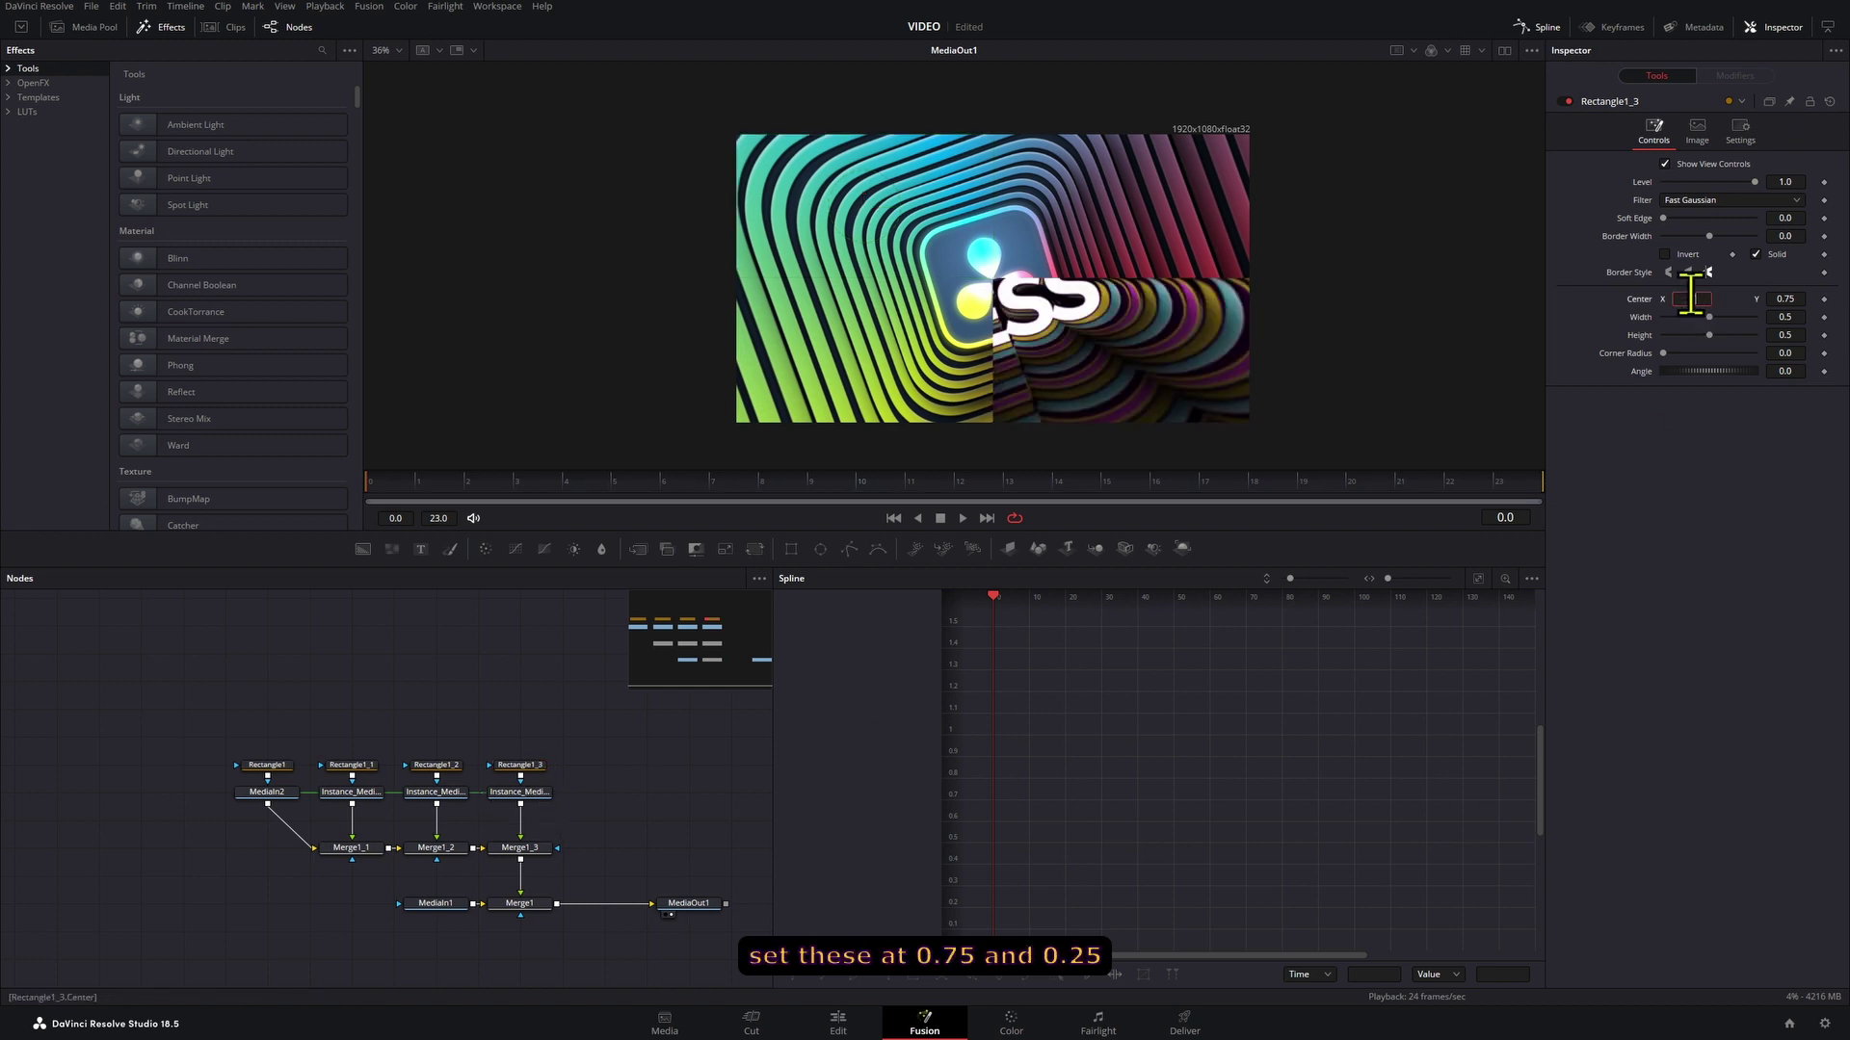
pyautogui.write('.25')
pyautogui.press('Return')
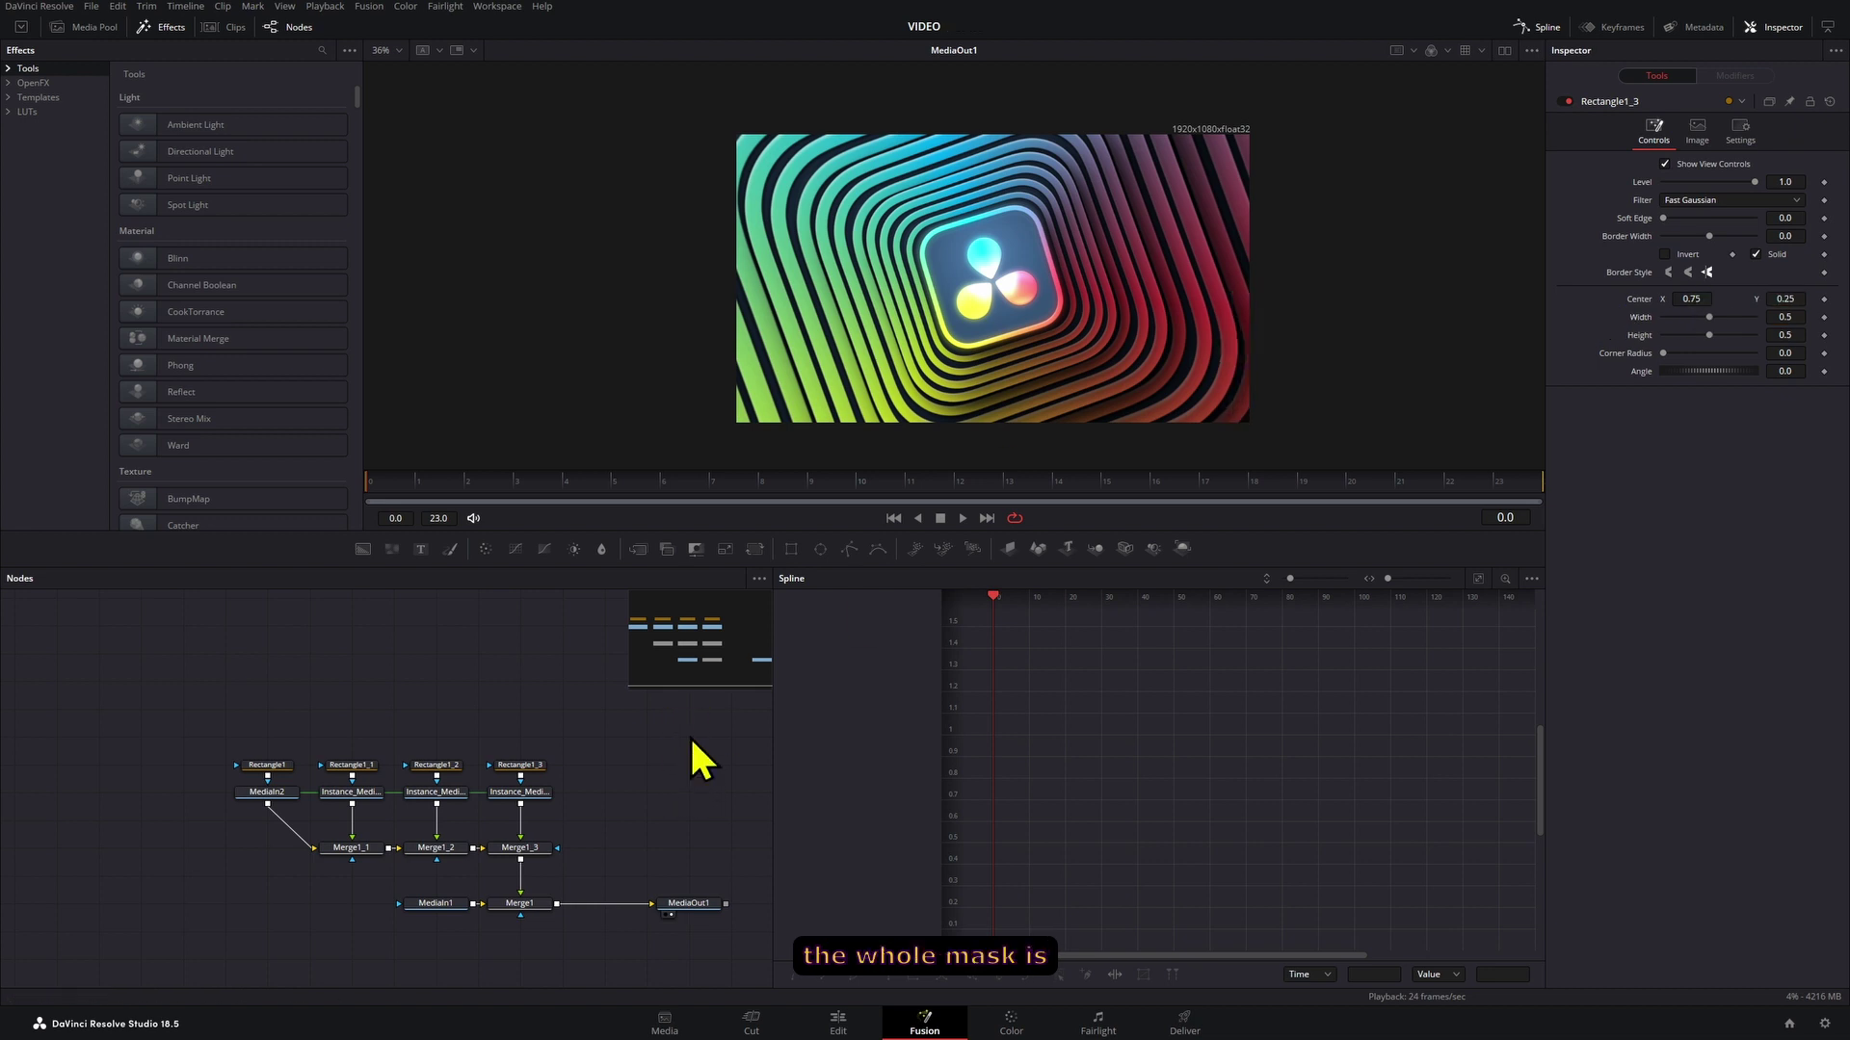
pyautogui.moveTo(602, 814); pyautogui.dragTo(198, 727)
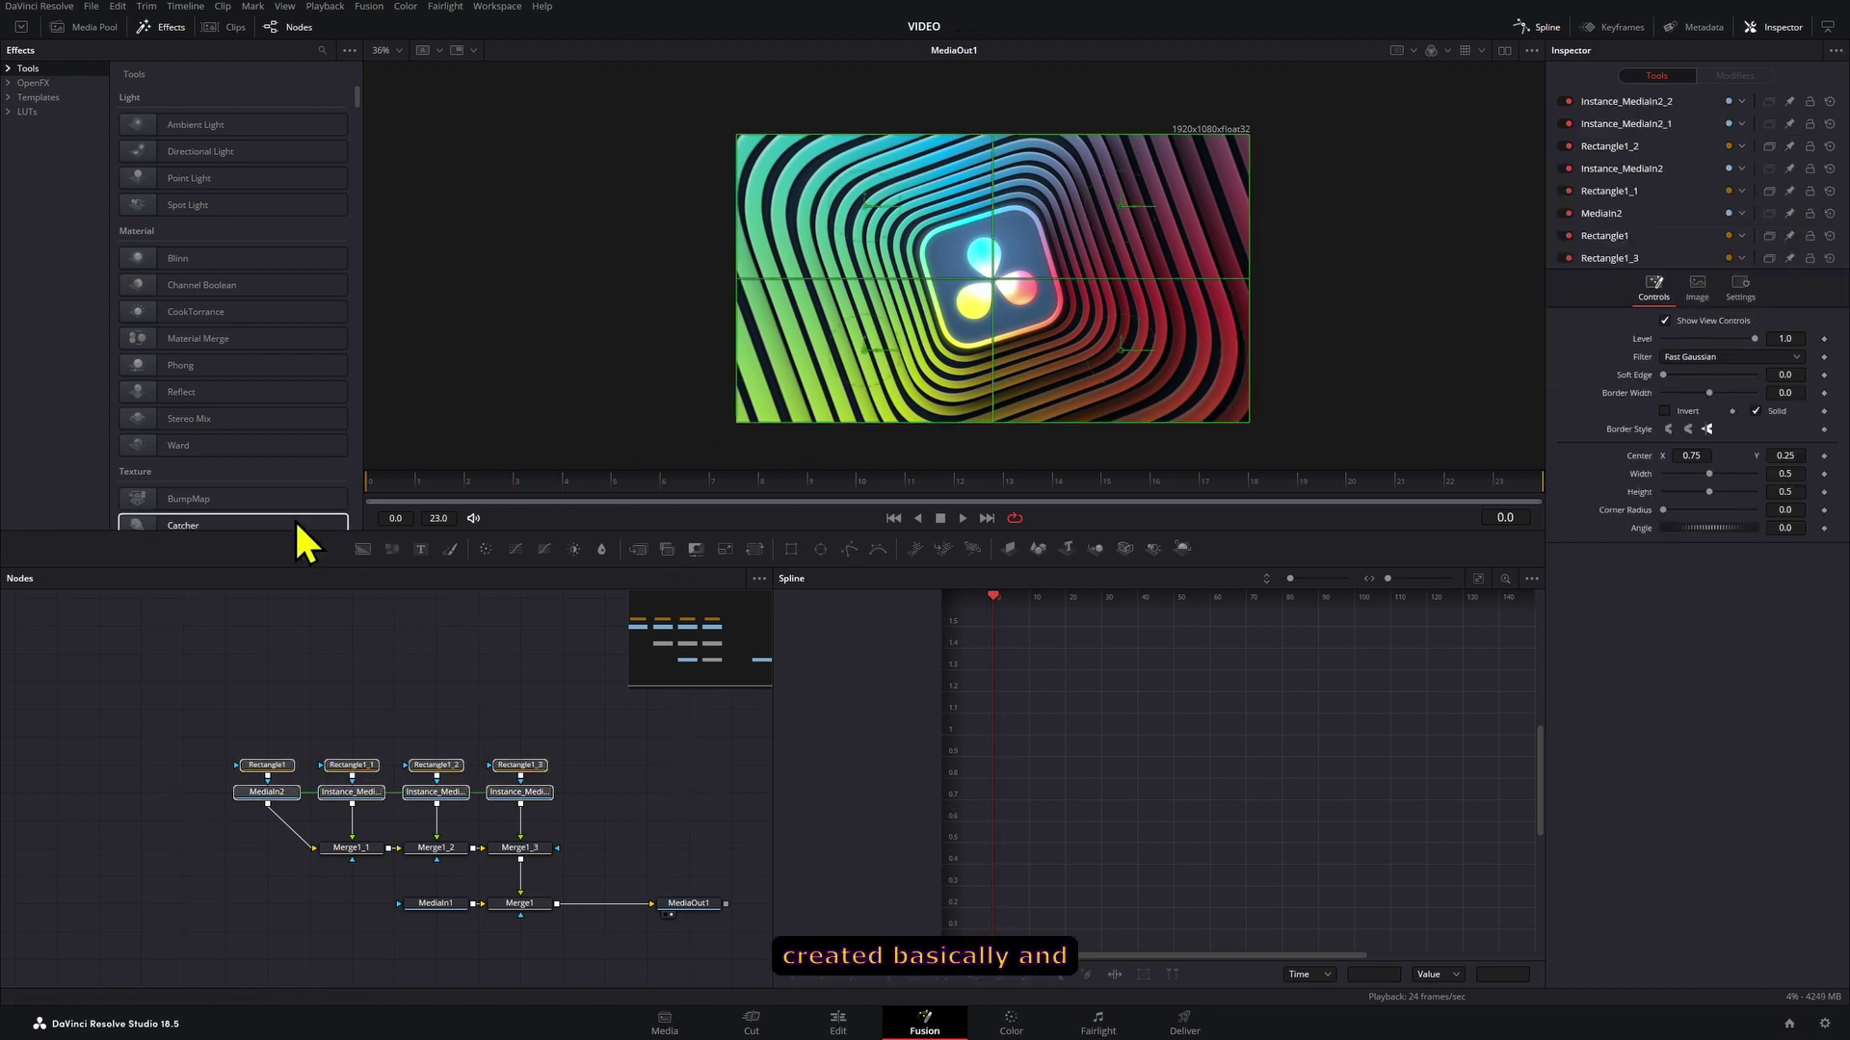
pyautogui.click(334, 647)
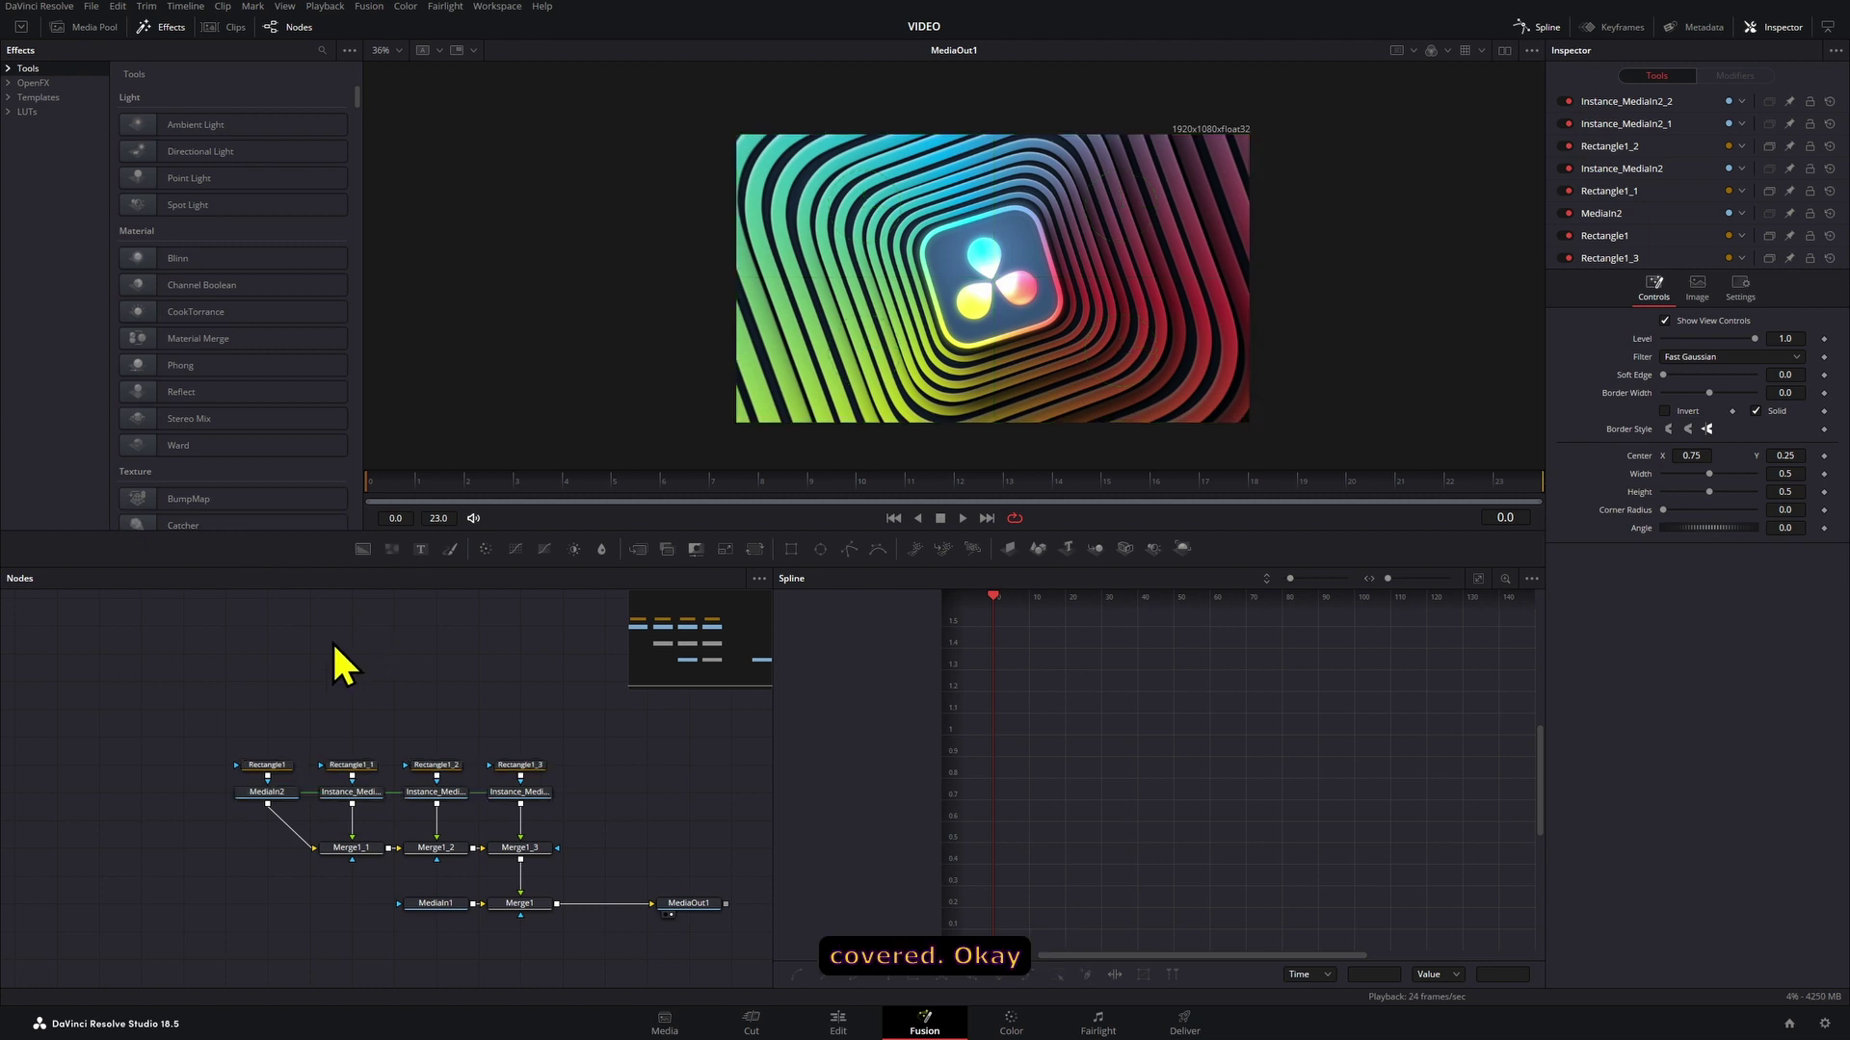
pyautogui.moveTo(241, 679); pyautogui.dragTo(414, 682)
# Add a DVE node after MediaIn2 and select its Rectangle mask together with it
pyautogui.click(273, 790)
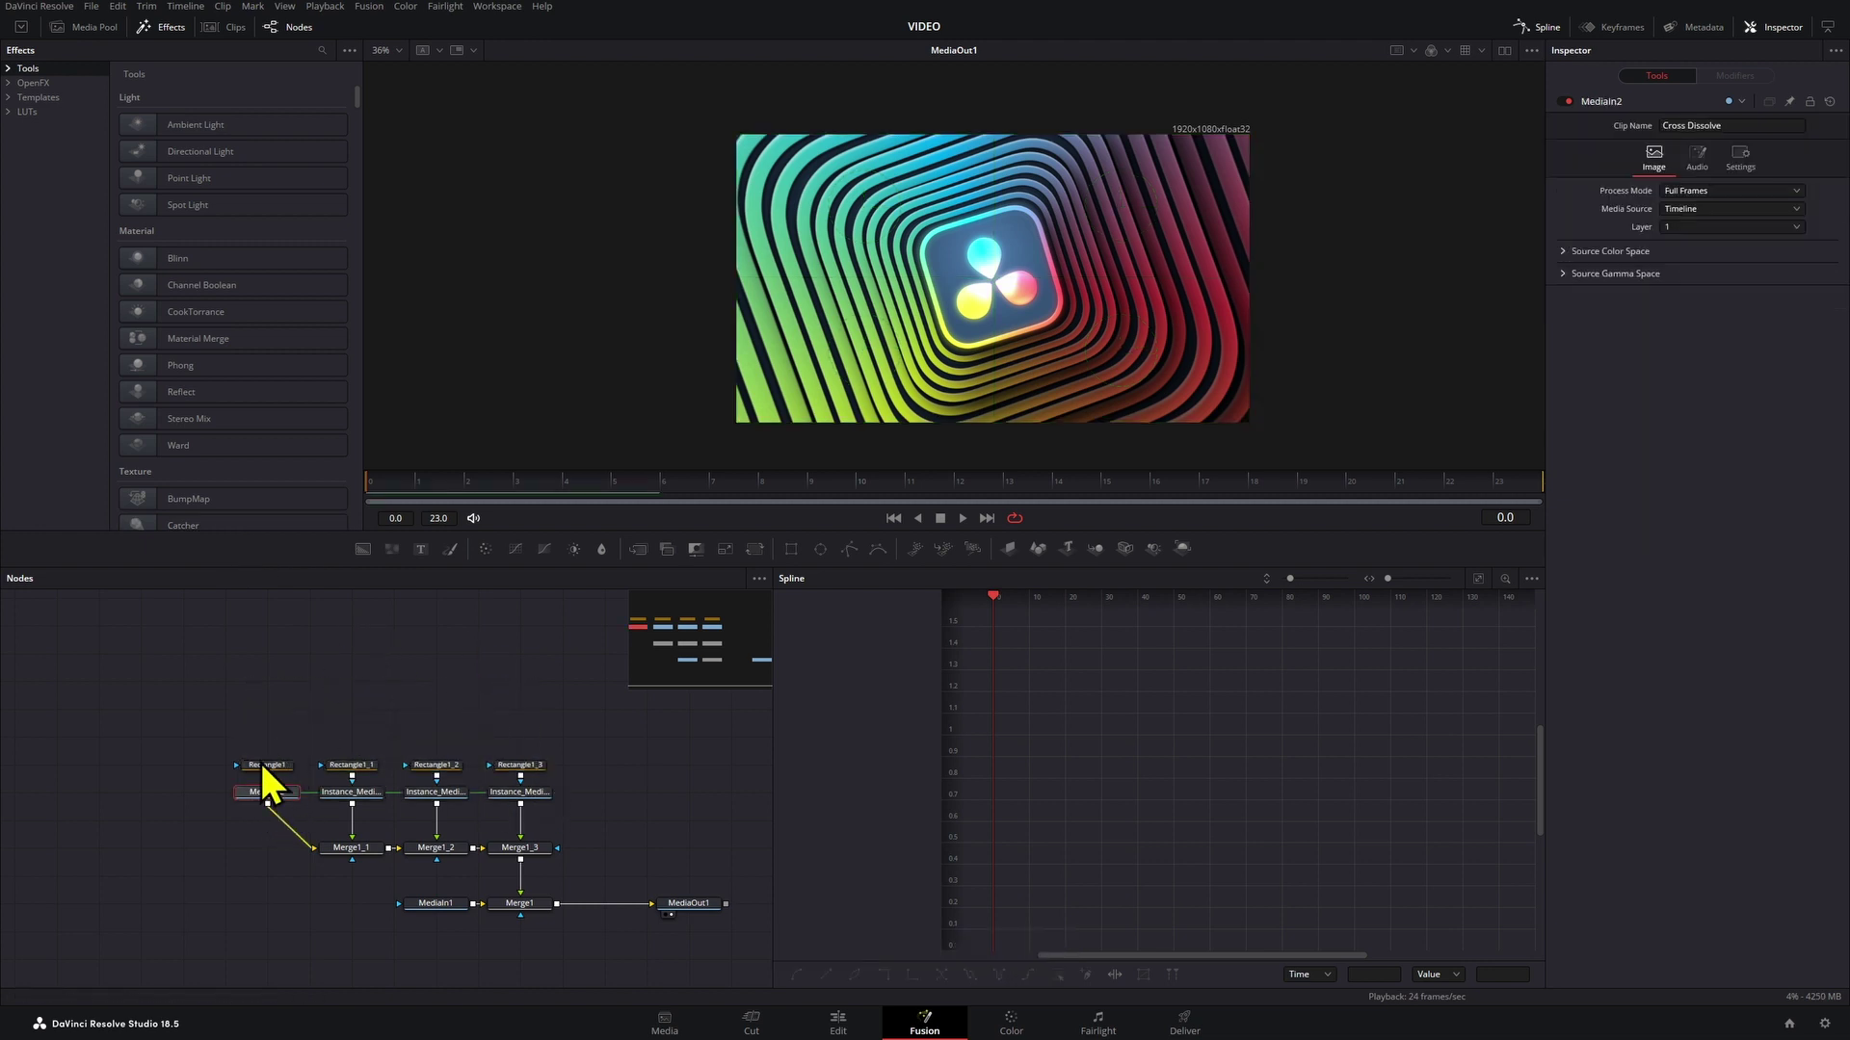
pyautogui.hotkey('shift', 'space')
pyautogui.write('dve')
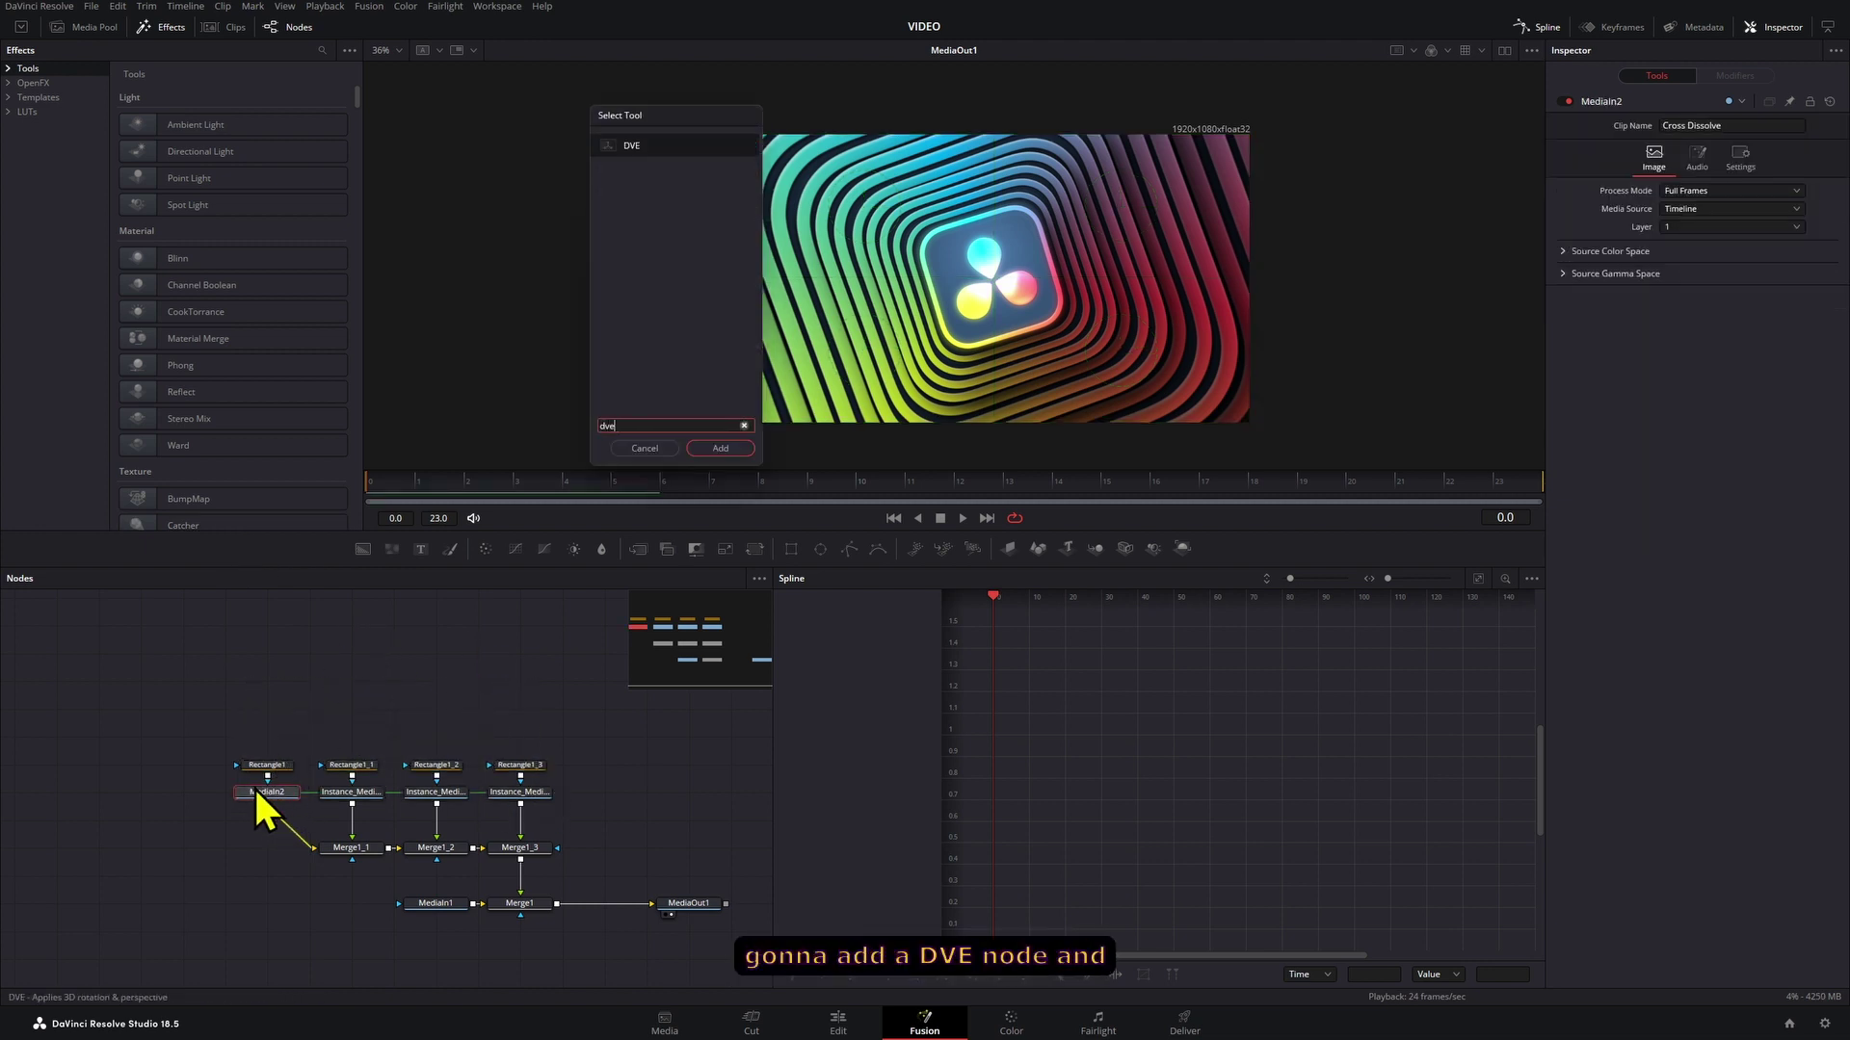
pyautogui.press('Return')
pyautogui.keyDown('ctrl'); pyautogui.click(284, 765); pyautogui.keyUp('ctrl')
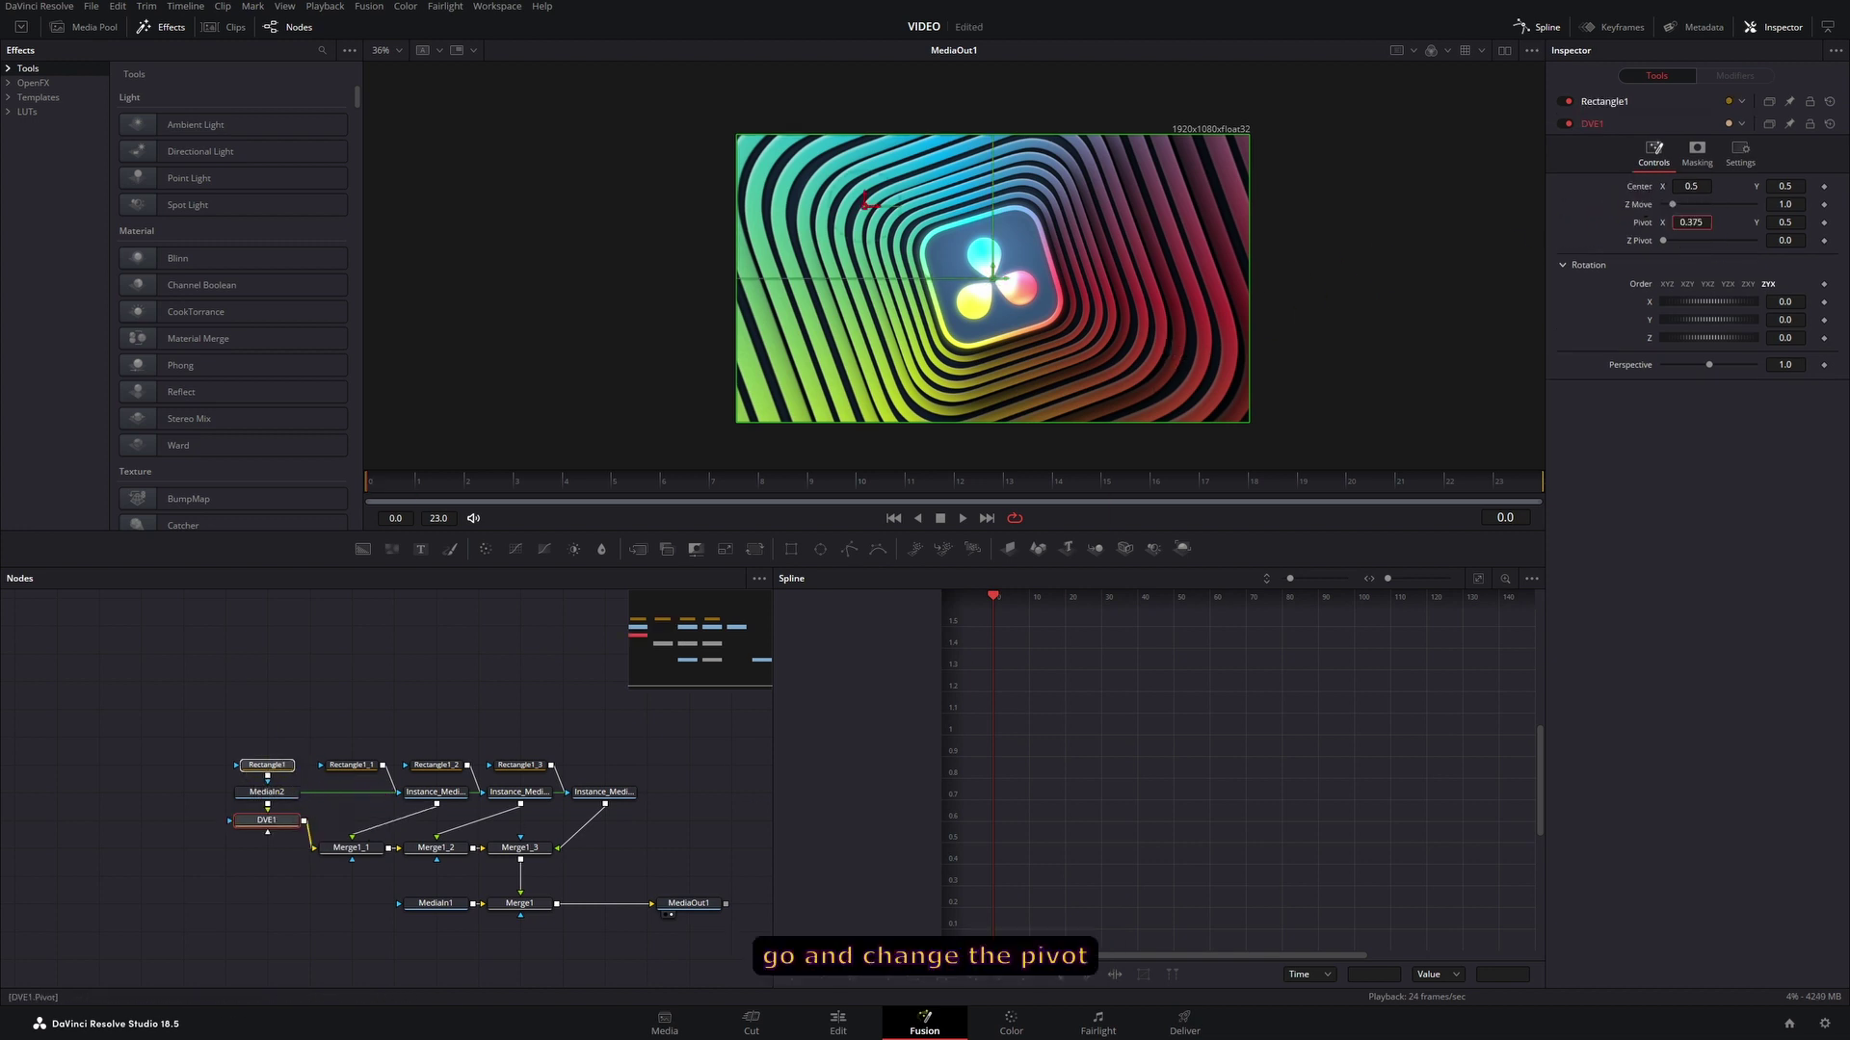
# Set the pivot of the DVE on MediaIn2 to X 0.25, Y 1.0
pyautogui.moveTo(1601, 223); pyautogui.dragTo(1508, 222)
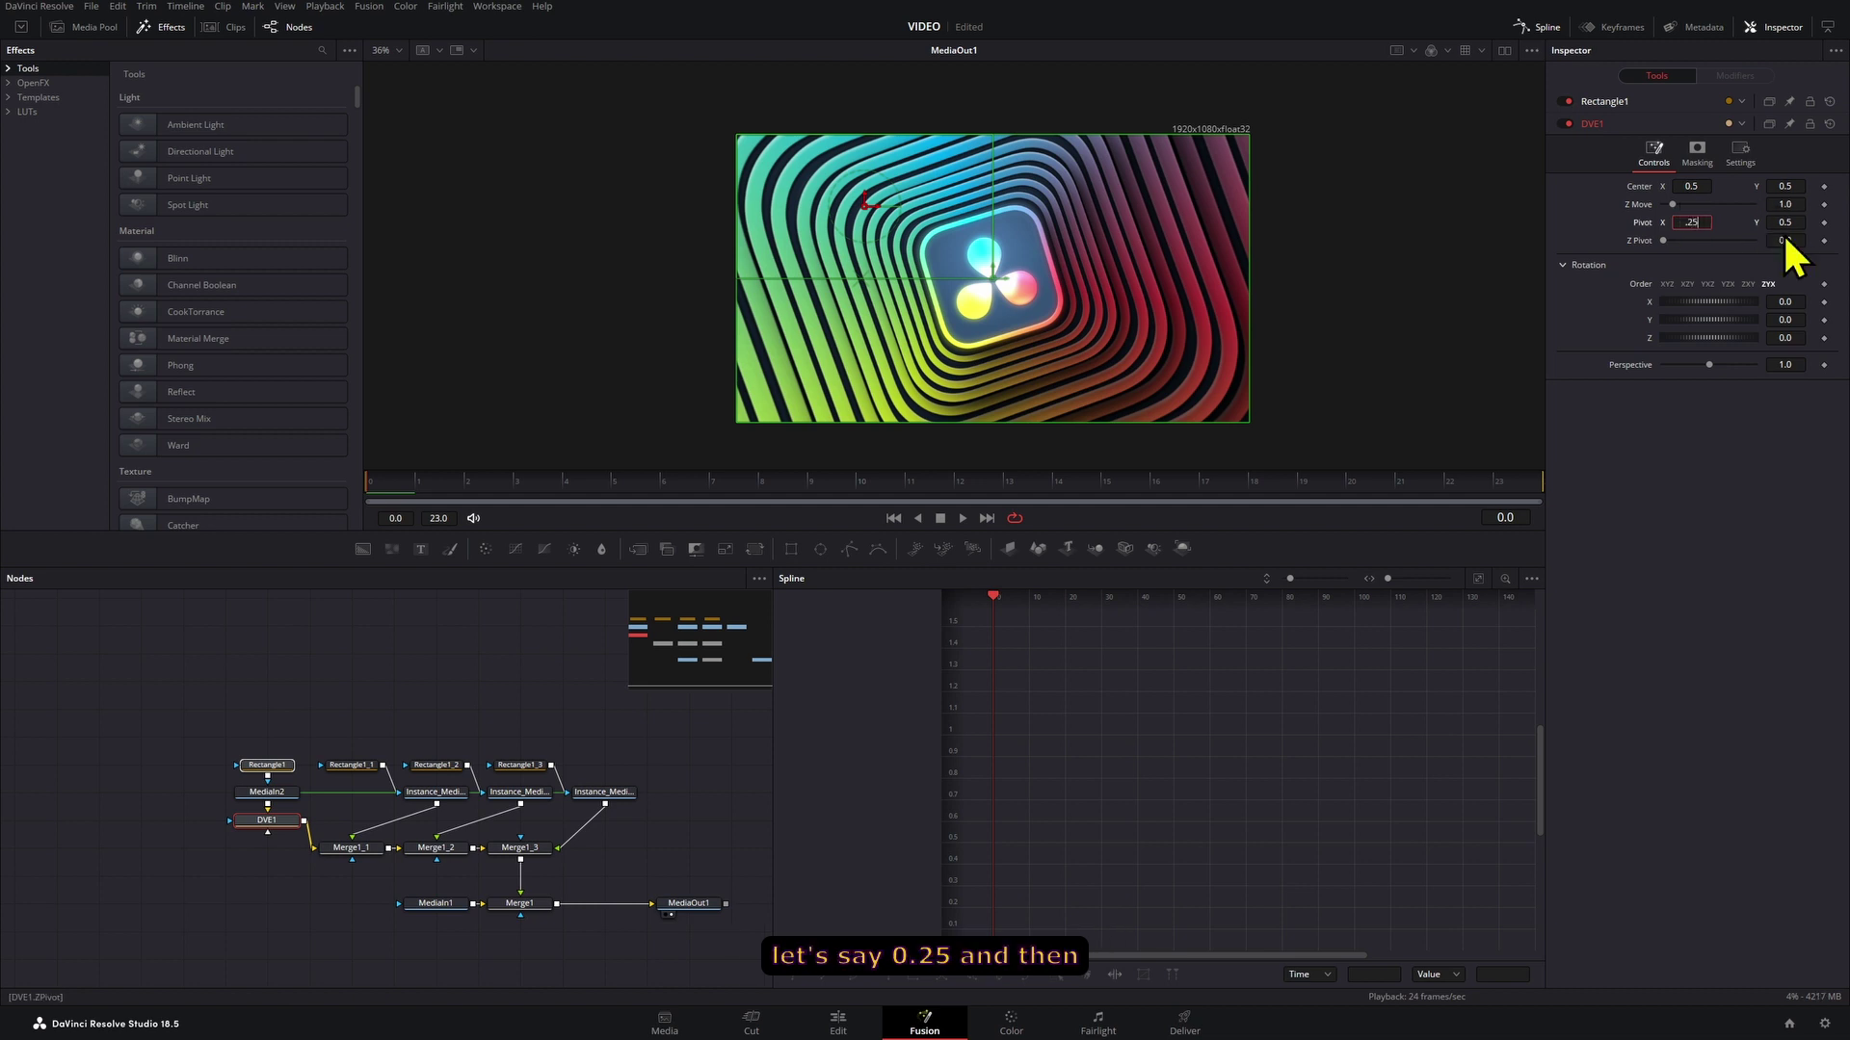
pyautogui.write('1')
pyautogui.press('Tab')
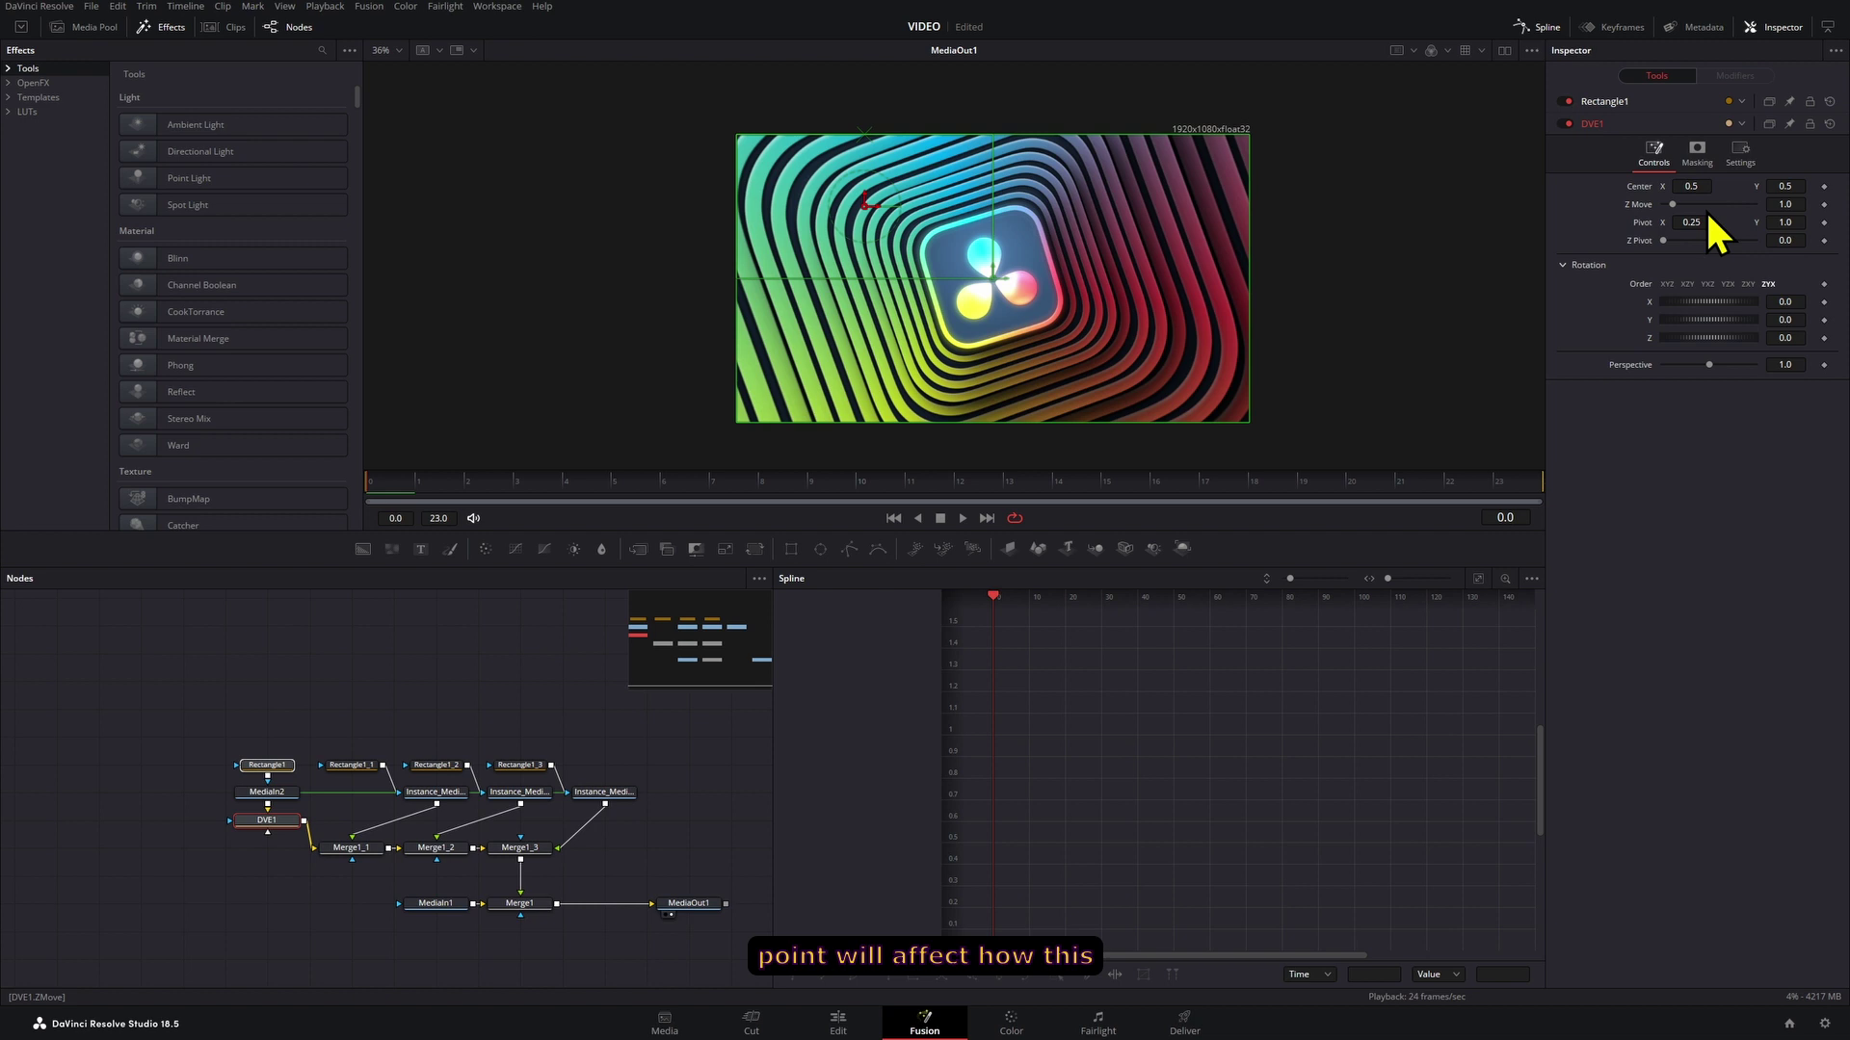
pyautogui.moveTo(1690, 221)
pyautogui.mouseDown()
pyautogui.moveTo(1666, 222)
pyautogui.moveTo(1704, 222)
pyautogui.mouseUp()
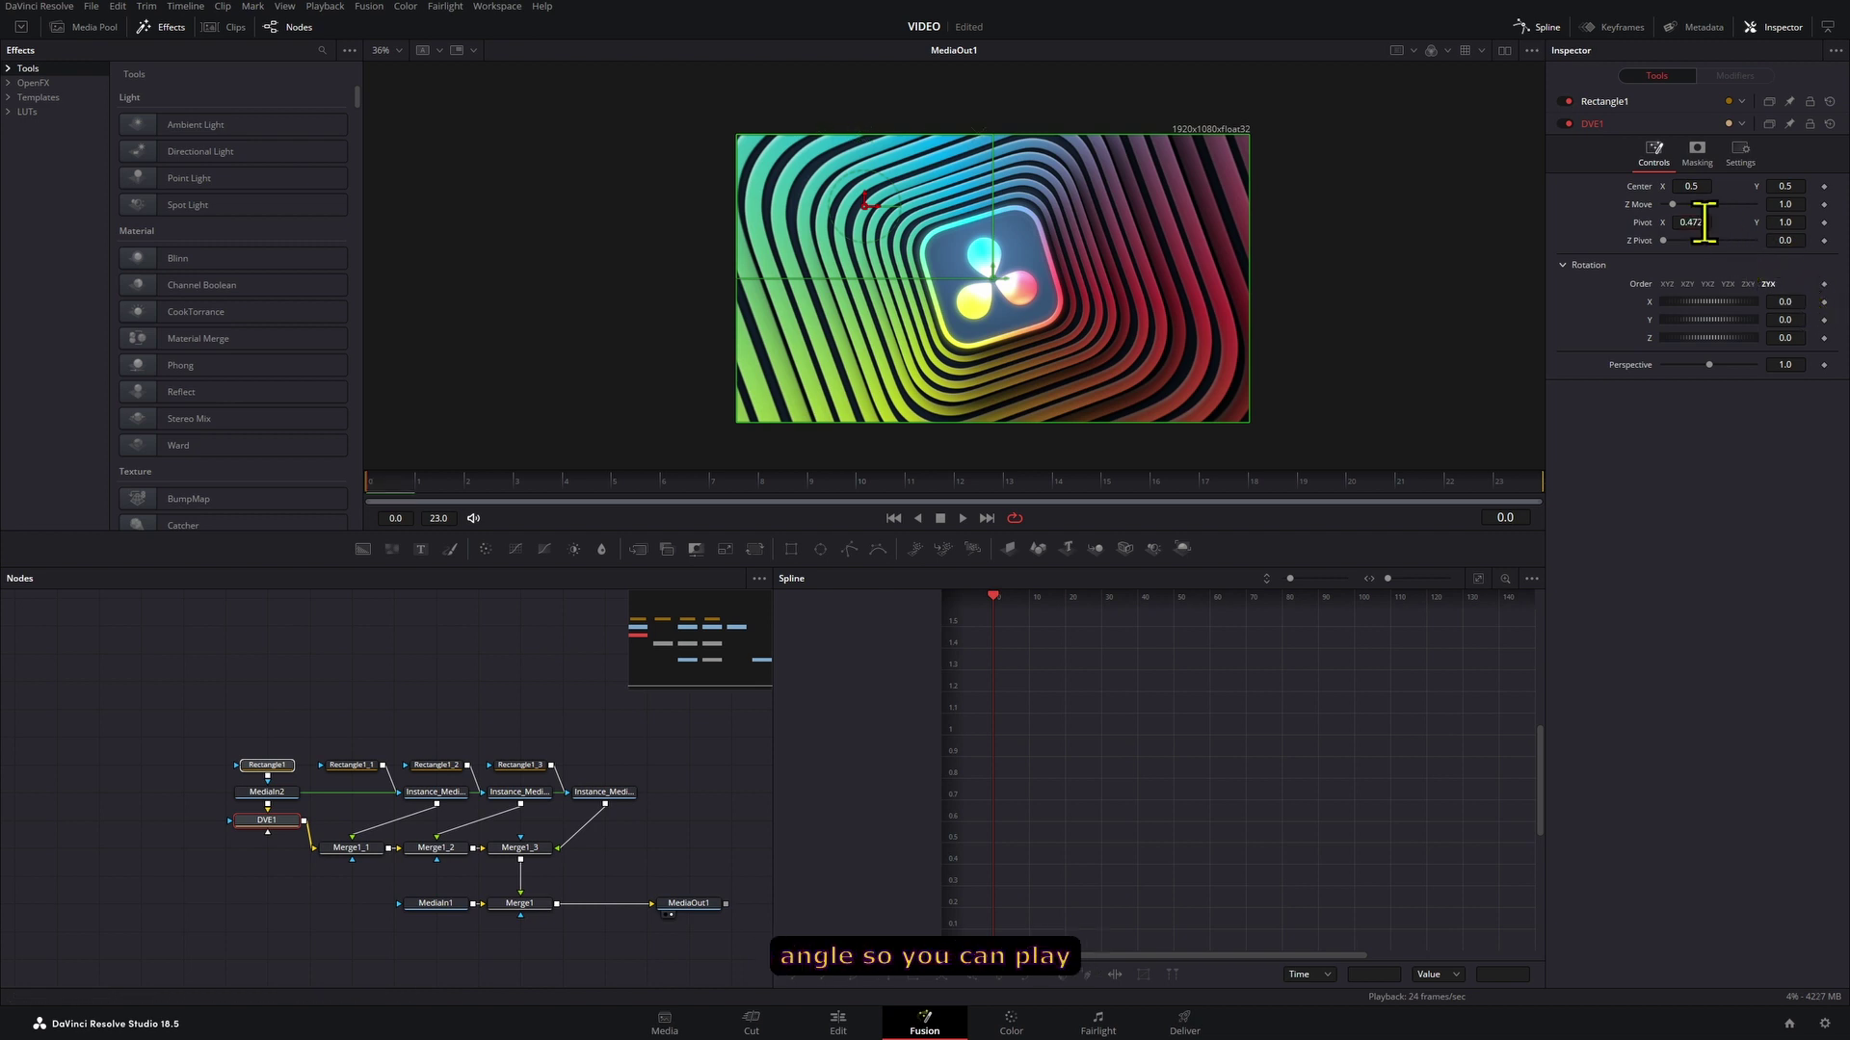
pyautogui.hotkey('ctrl', 'z')
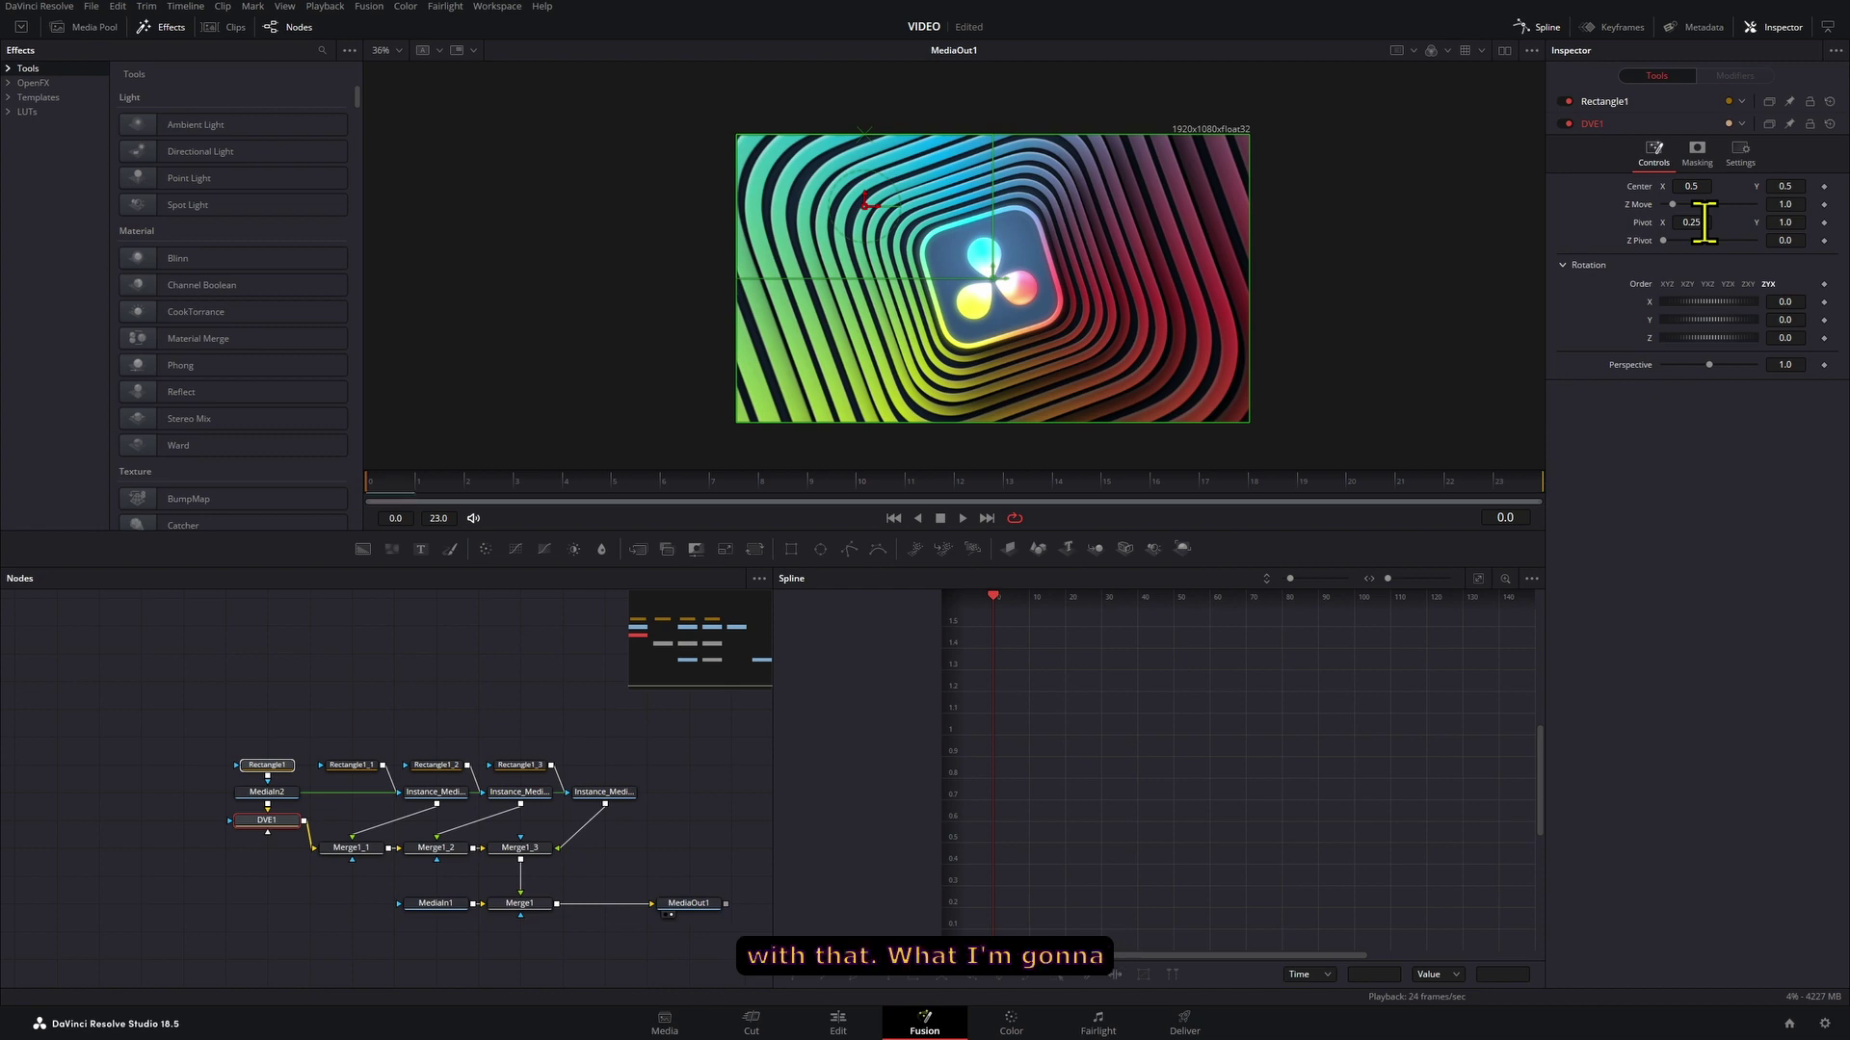
# Set DVE1's X rotation to 90 and keyframe it at frame 0
pyautogui.moveTo(1786, 302)
pyautogui.mouseDown()
pyautogui.moveTo(1826, 301)
pyautogui.moveTo(1701, 302)
pyautogui.moveTo(1788, 302)
pyautogui.mouseUp()
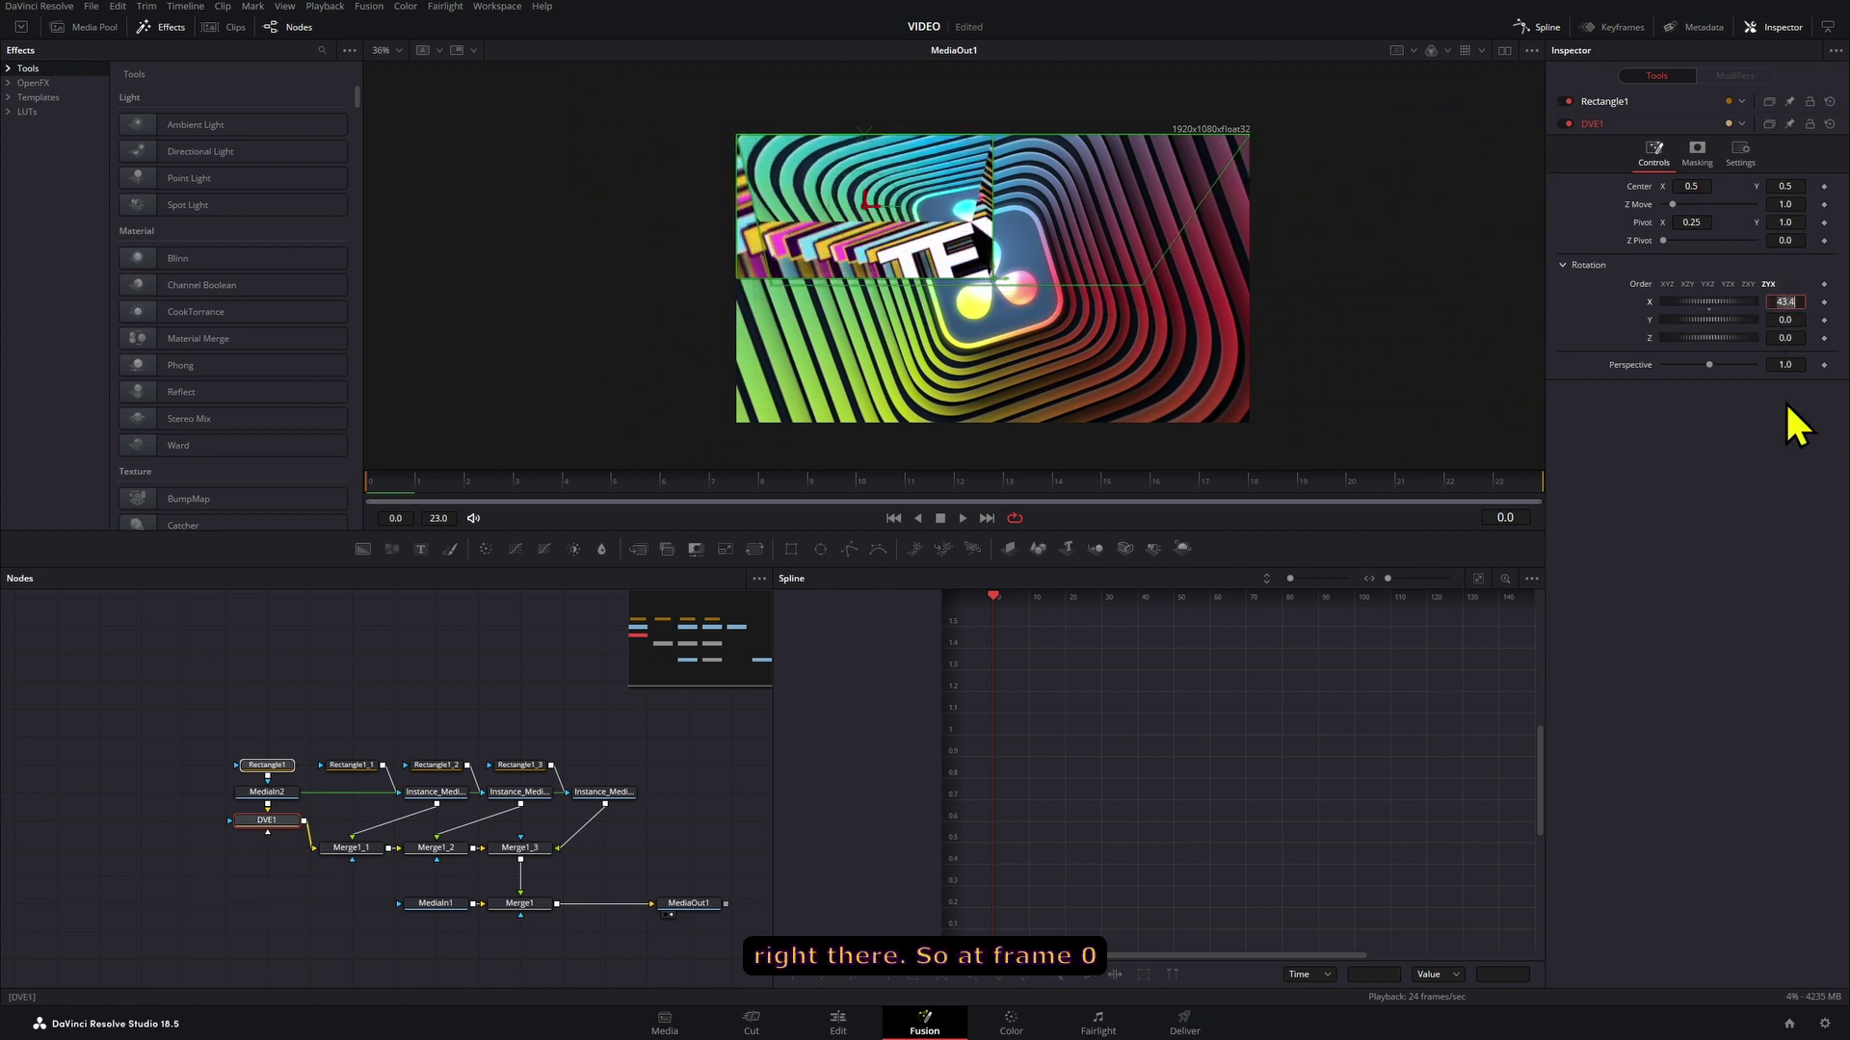
pyautogui.write('90')
pyautogui.press('Tab')
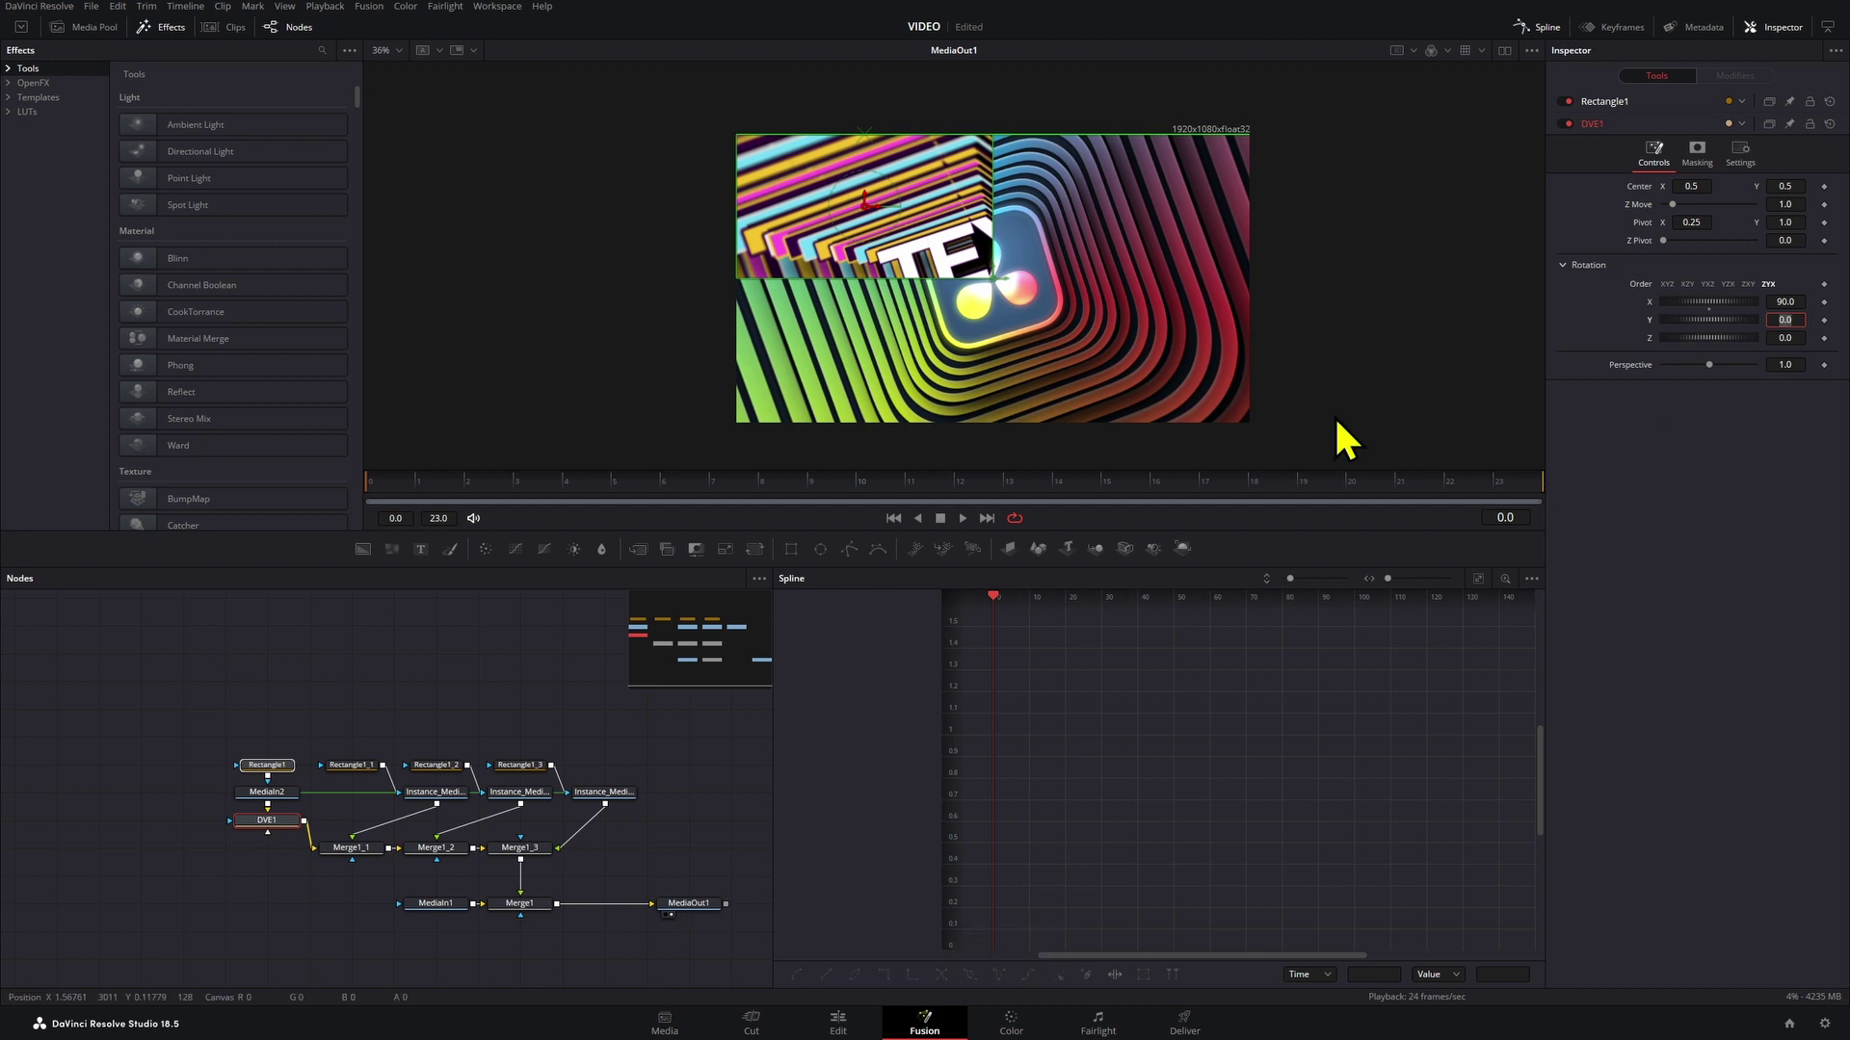
pyautogui.click(1823, 302)
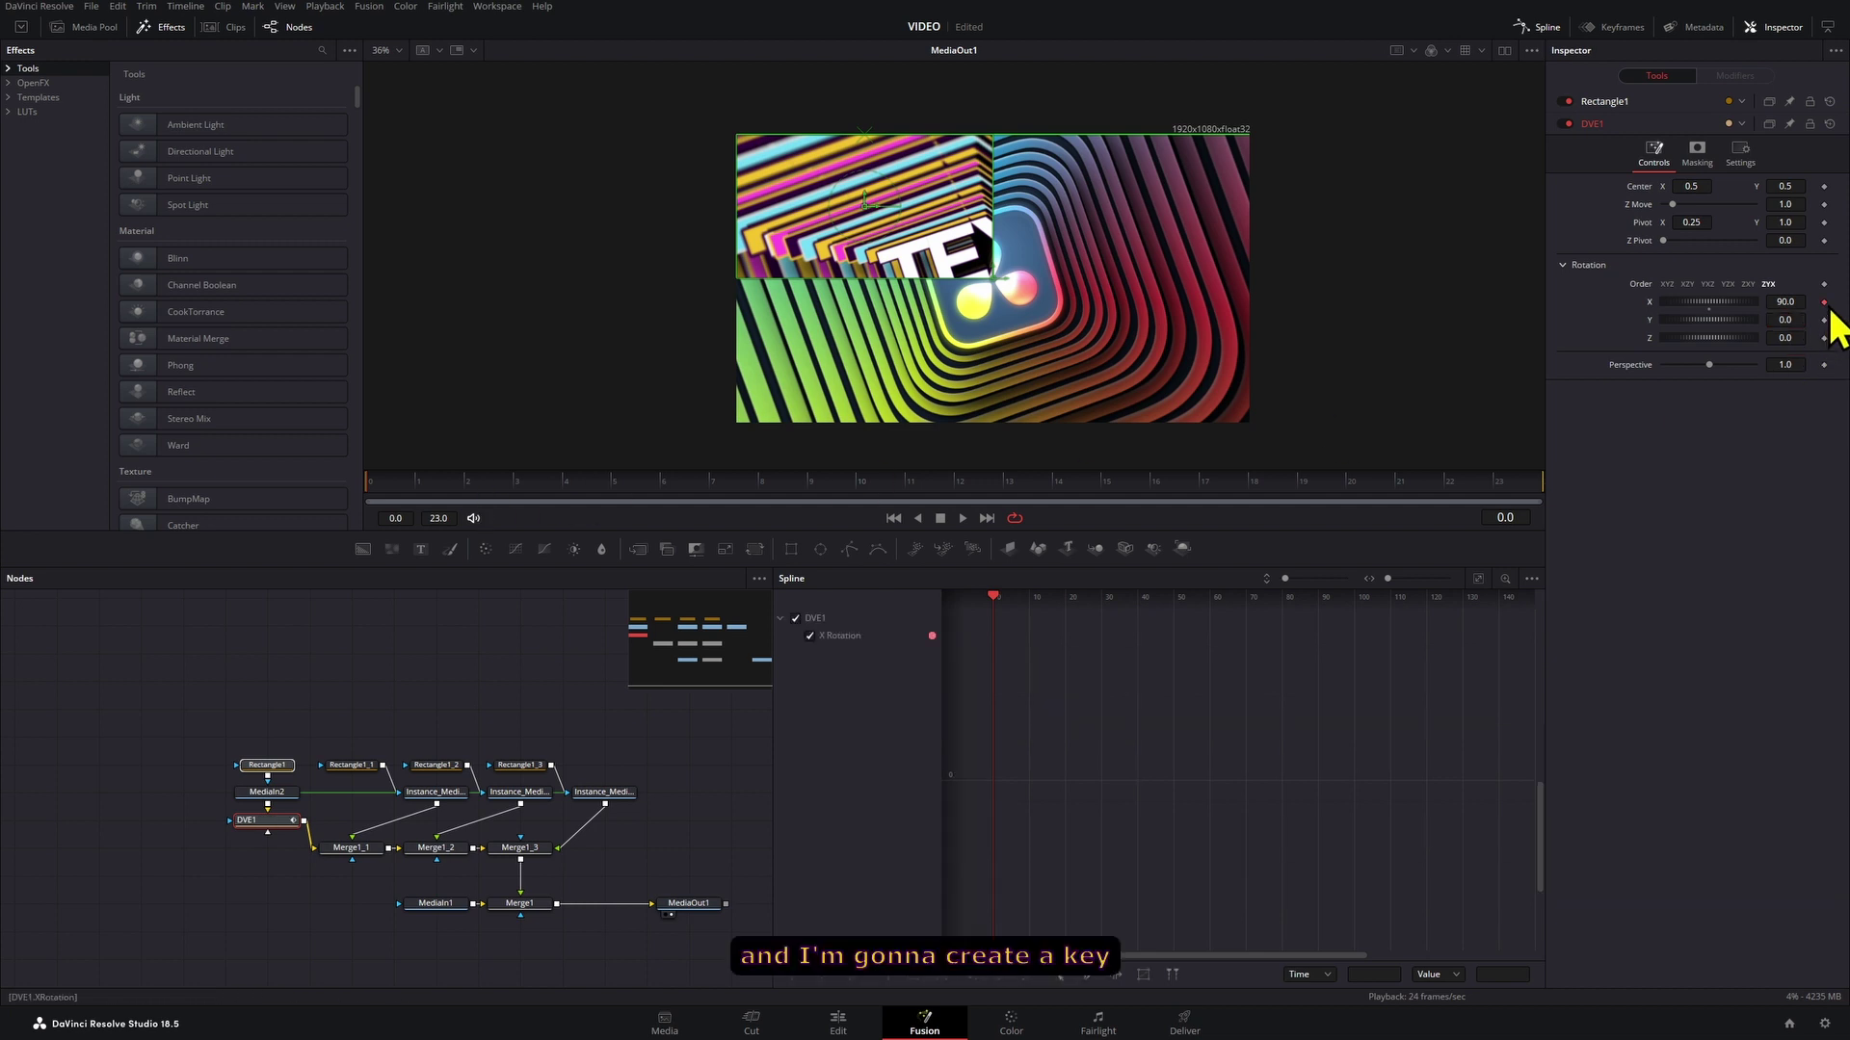
# Set DVE1's X rotation to 0 at frame 5 and scrub back to check the fold
pyautogui.click(511, 481)
pyautogui.click(614, 484)
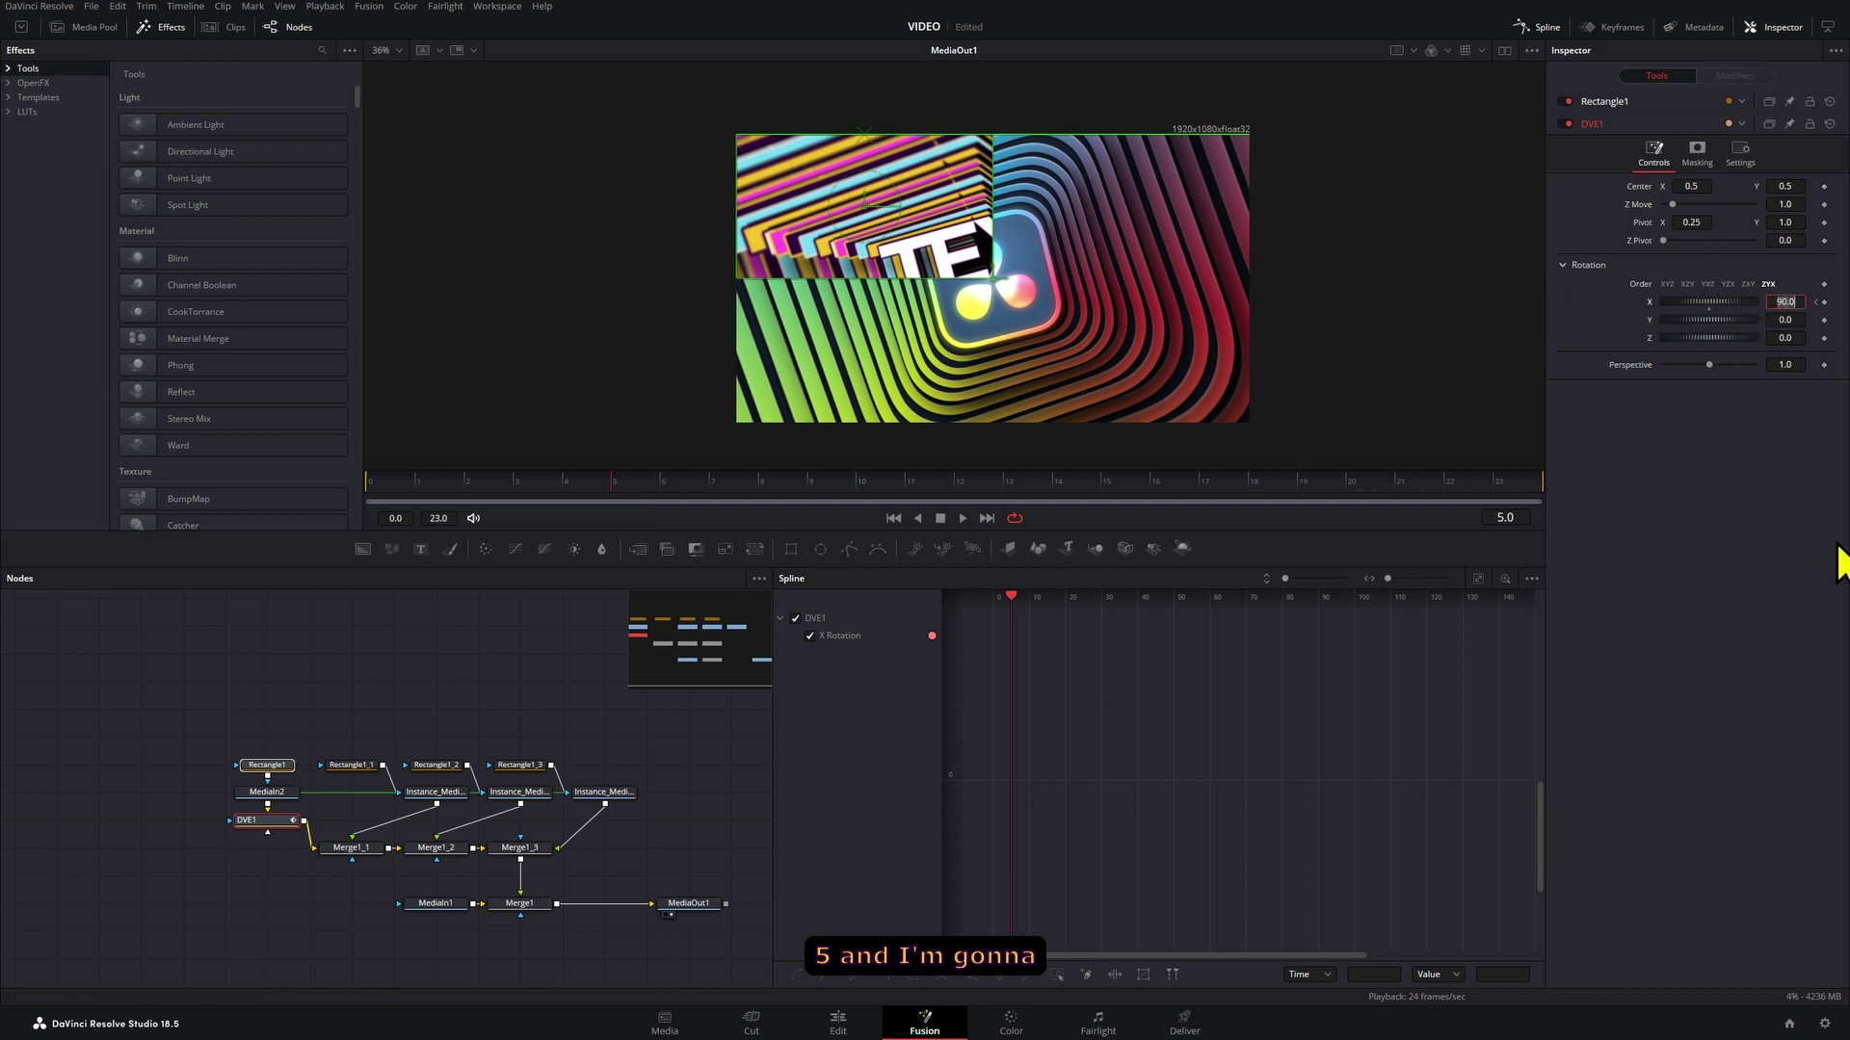
pyautogui.write('0')
pyautogui.press('Return')
pyautogui.moveTo(621, 487); pyautogui.dragTo(485, 500)
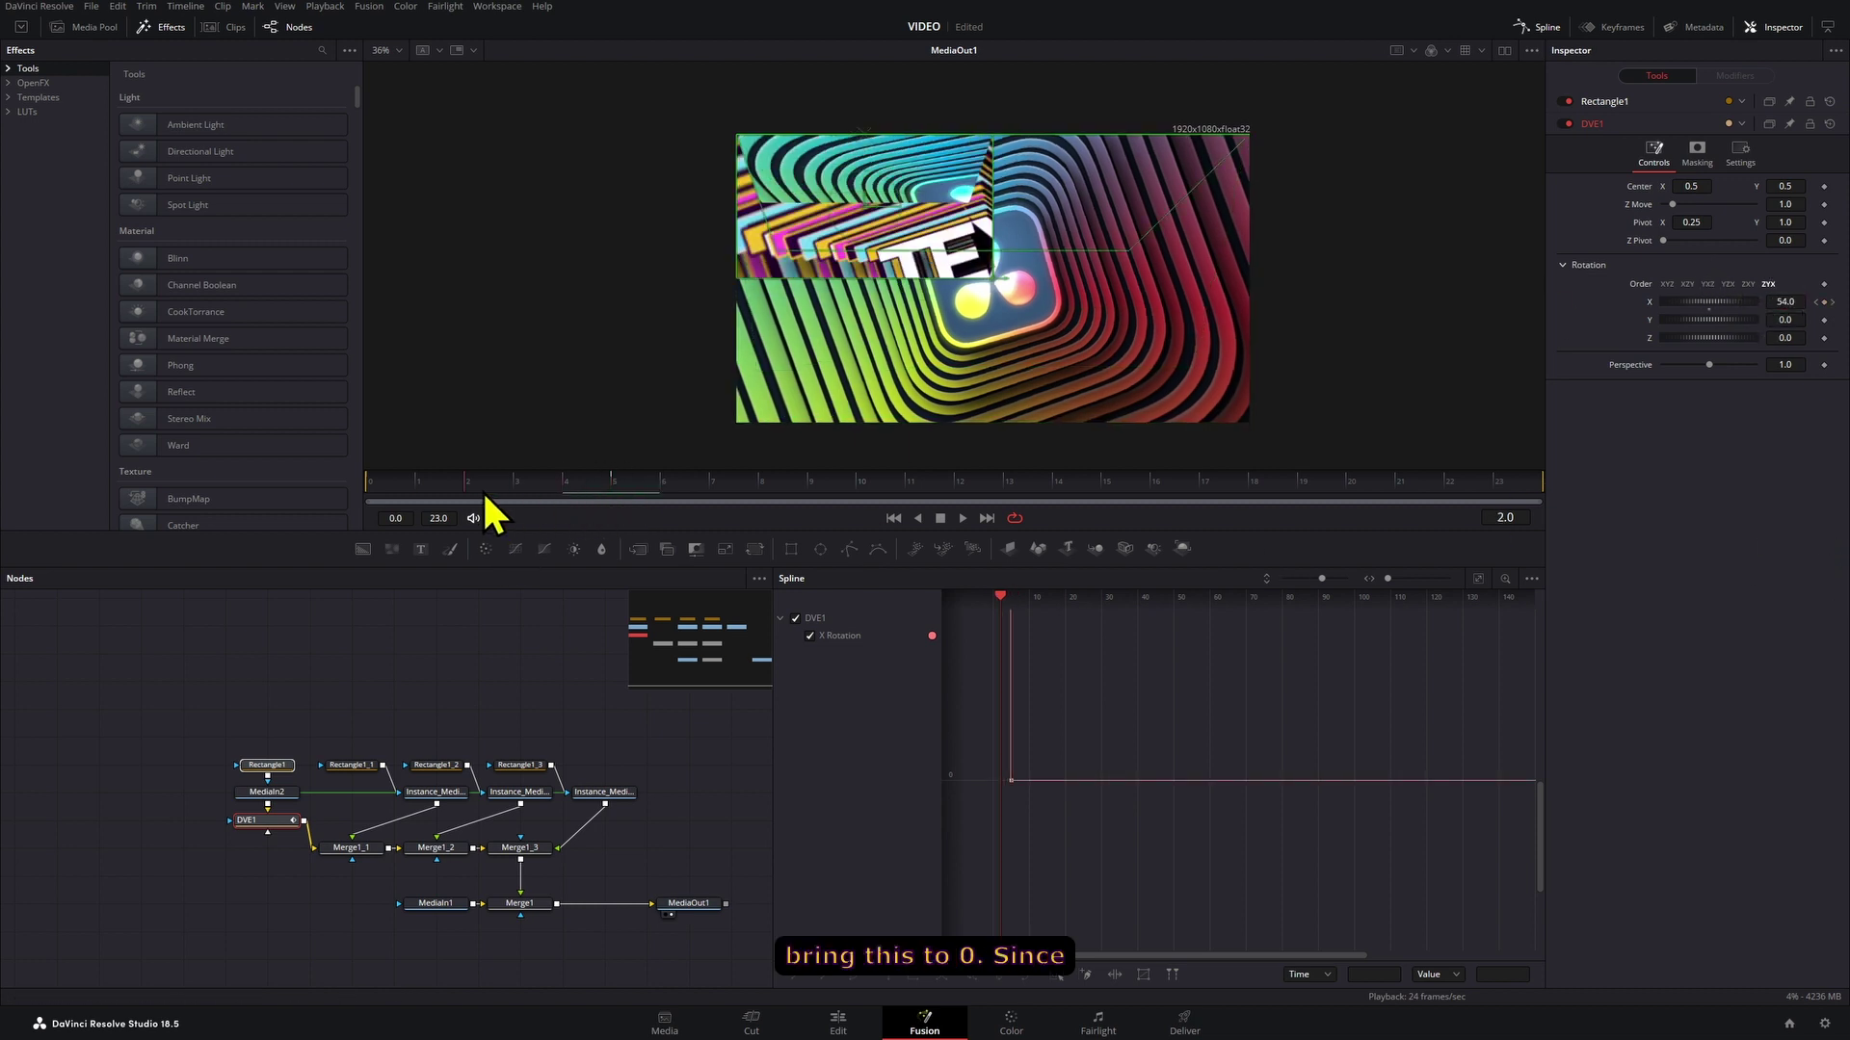
# Realign the media instances under their masks and paste a copy of DVE1 after the first MediaIn2 instance
pyautogui.moveTo(467, 798); pyautogui.dragTo(383, 799)
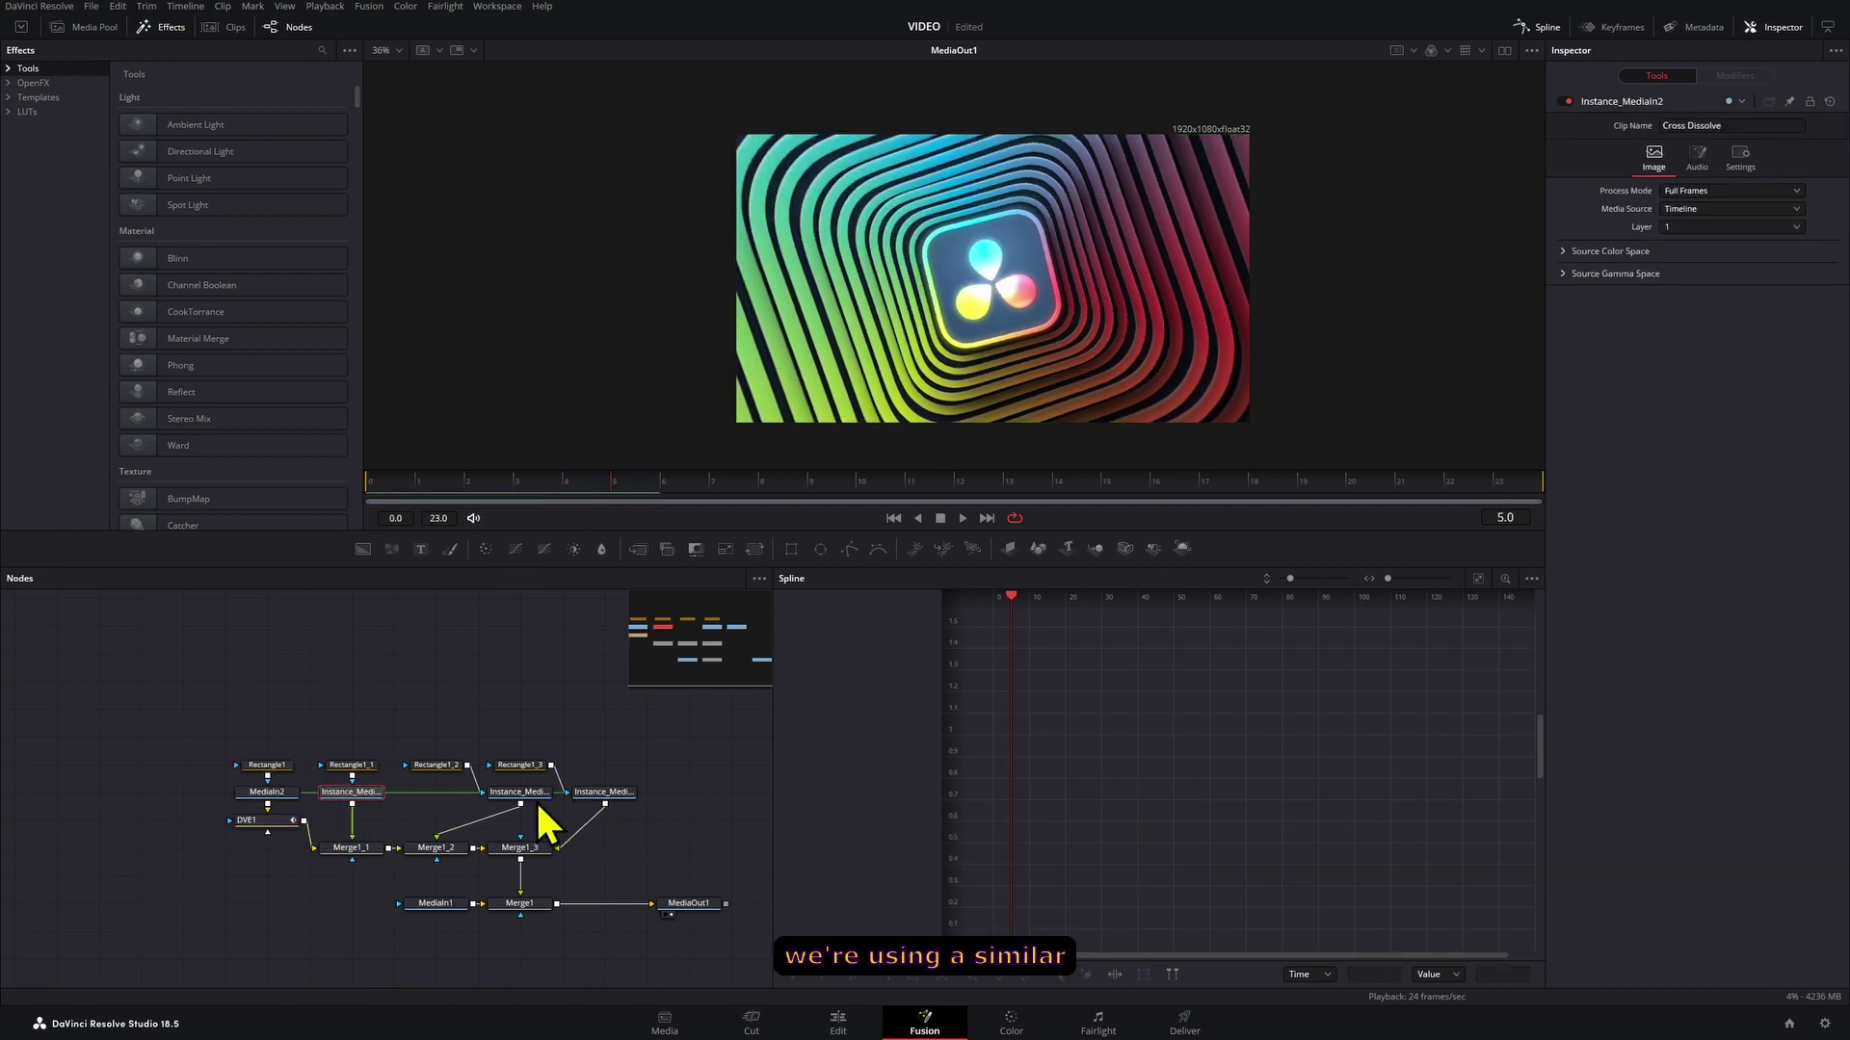
pyautogui.moveTo(518, 799)
pyautogui.mouseDown()
pyautogui.moveTo(474, 796)
pyautogui.moveTo(509, 796)
pyautogui.mouseUp()
pyautogui.click(276, 823)
pyautogui.hotkey('ctrl', 'c')
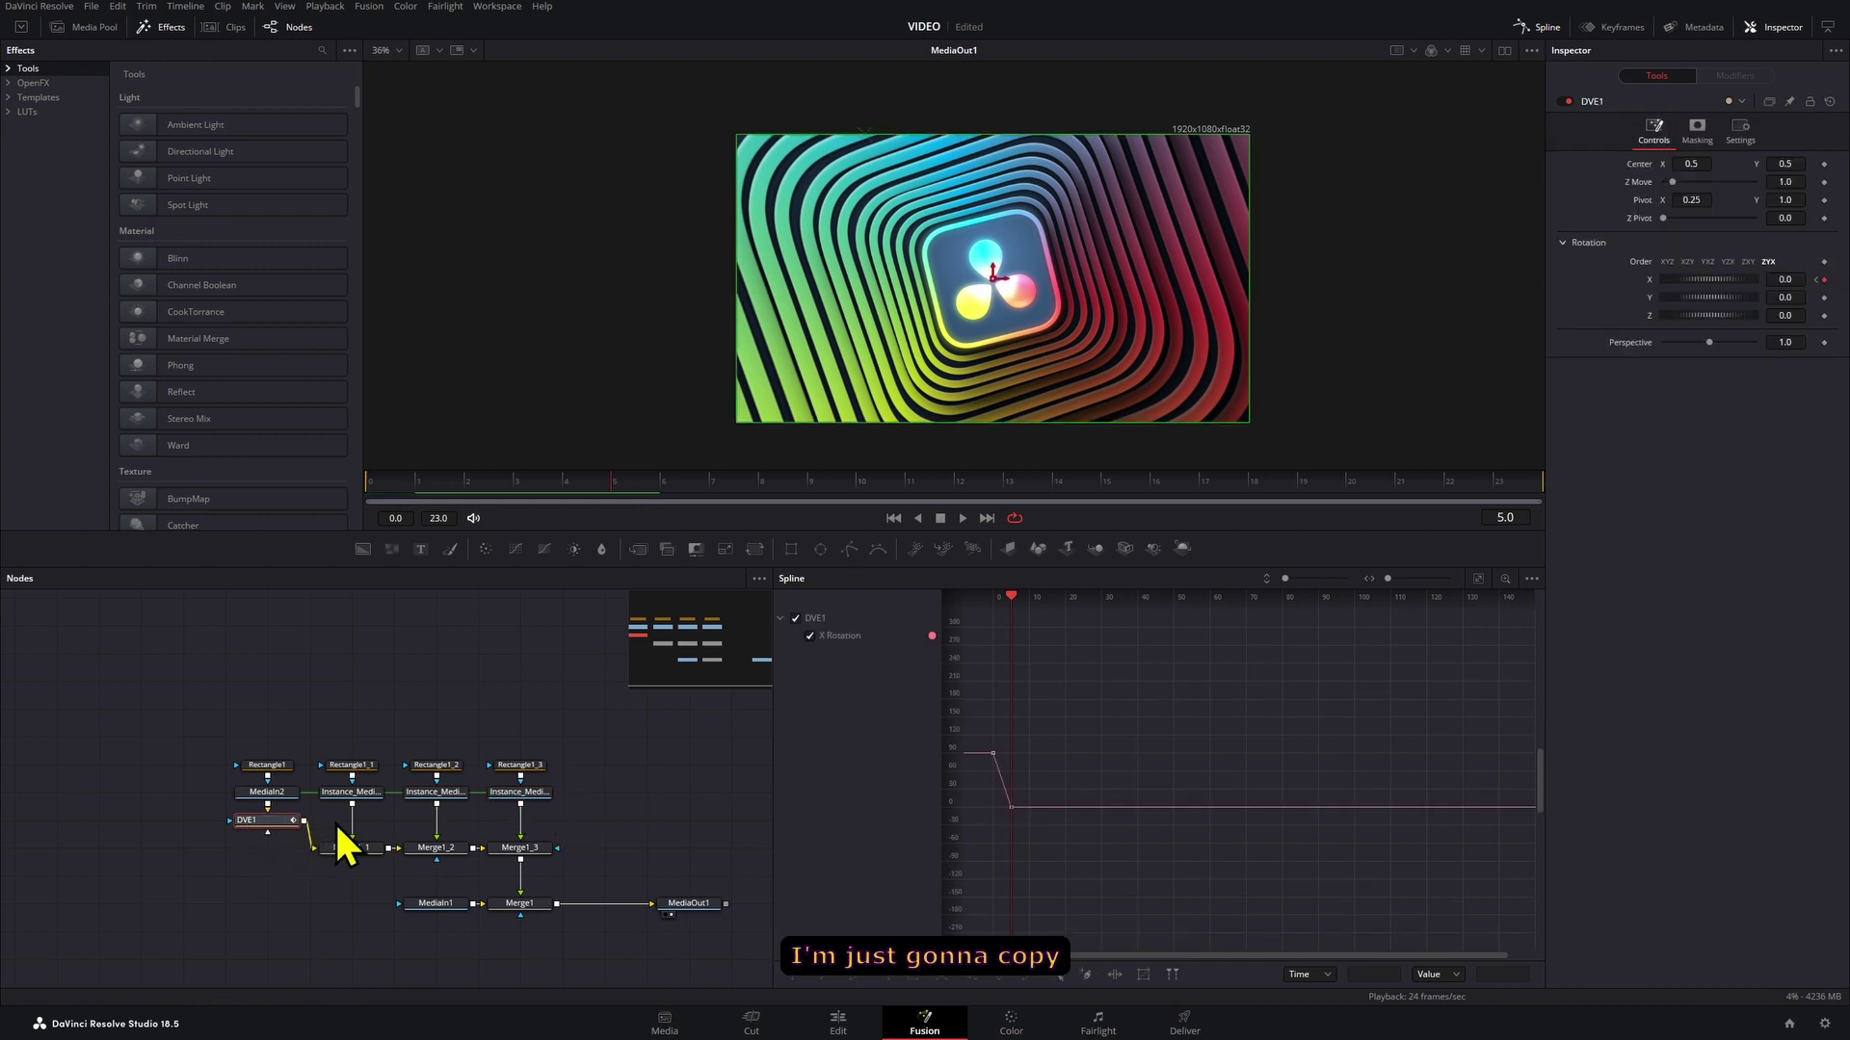
pyautogui.click(339, 826)
pyautogui.hotkey('ctrl', 'v')
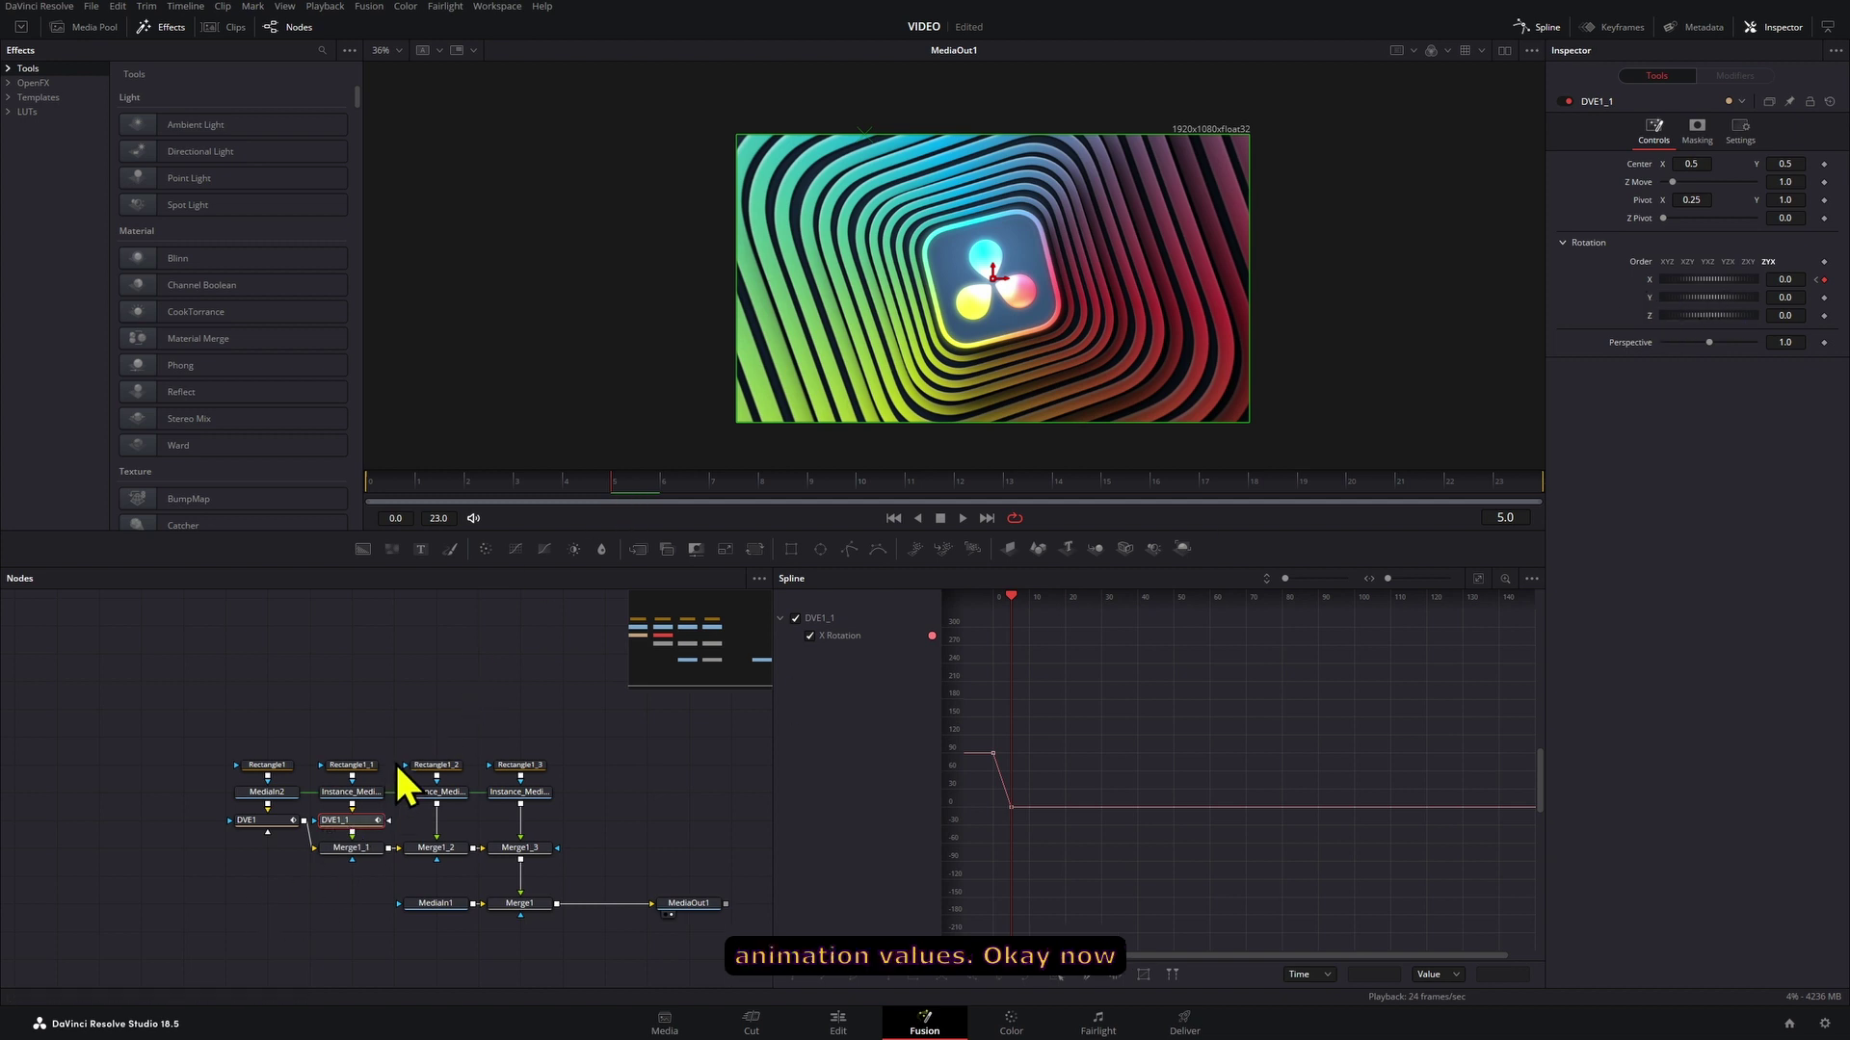
# Set the pivot X of the DVE on the first MediaIn2 instance to 0.75 and scrub to frame 2
pyautogui.moveTo(397, 765); pyautogui.dragTo(375, 812)
pyautogui.click(428, 696)
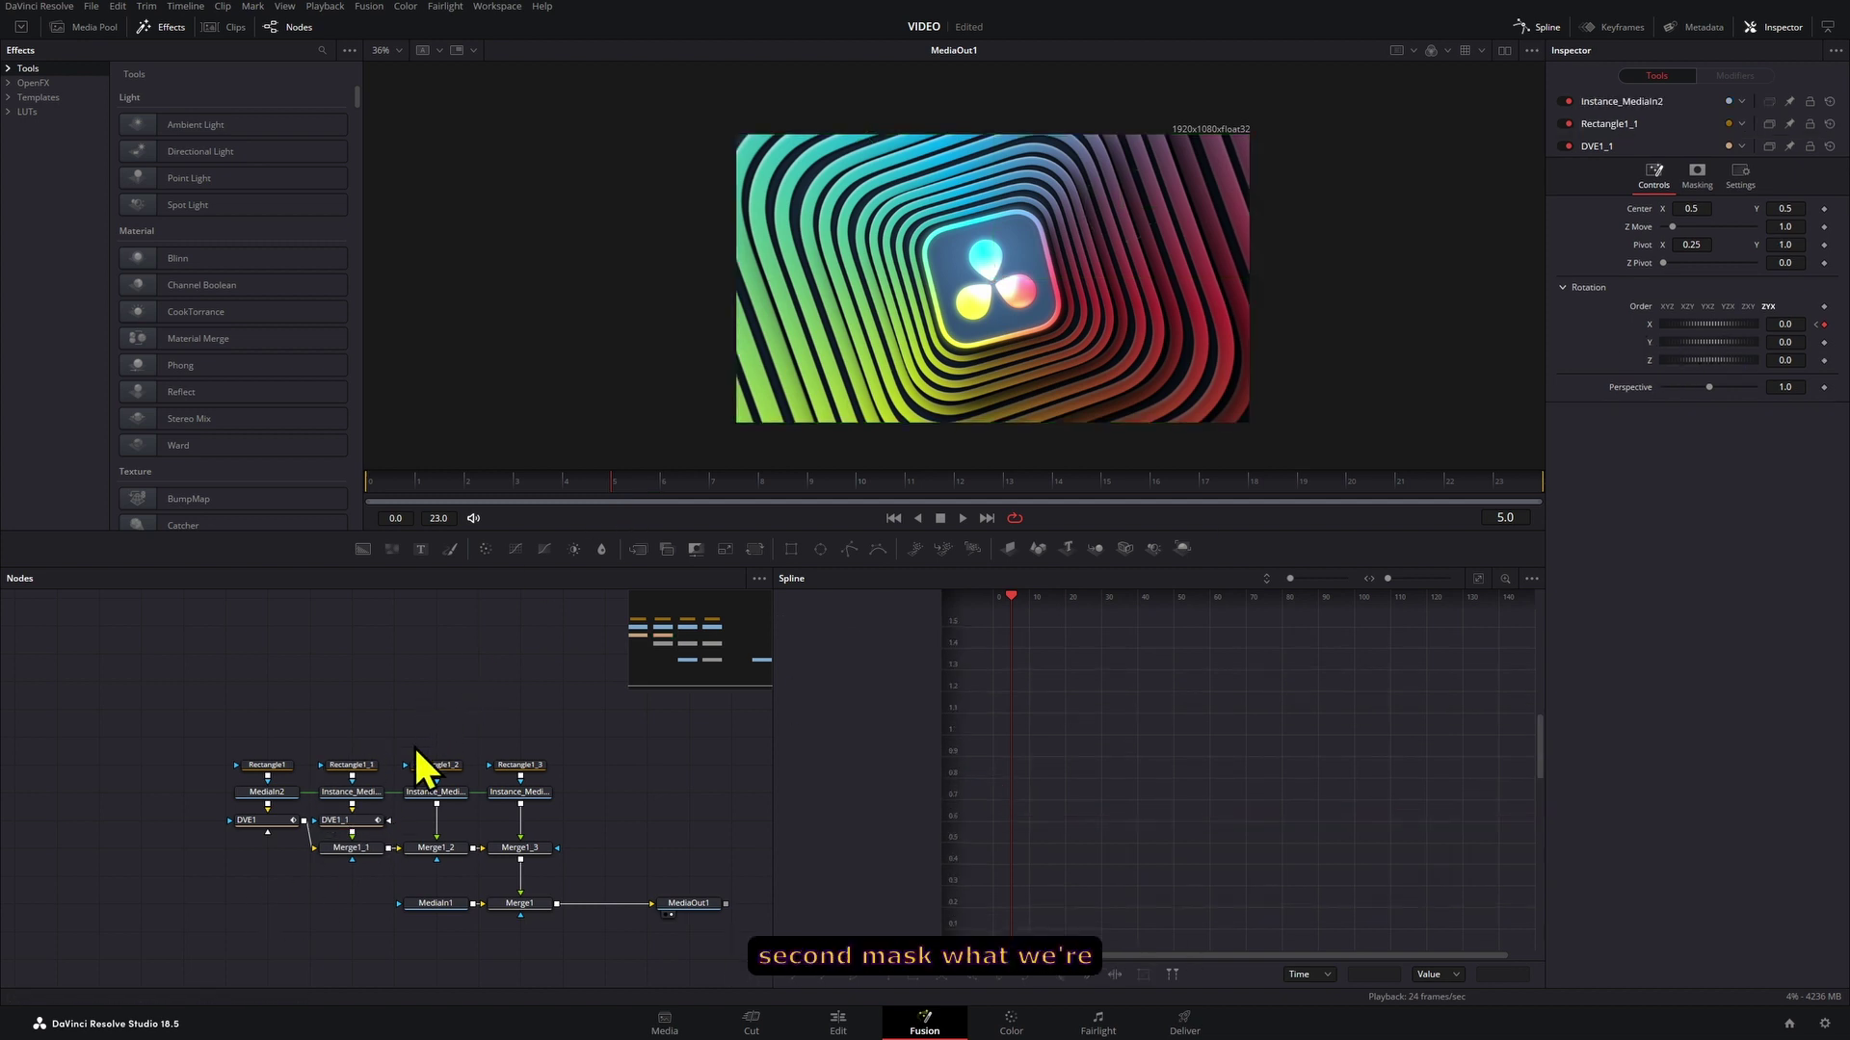
pyautogui.click(369, 824)
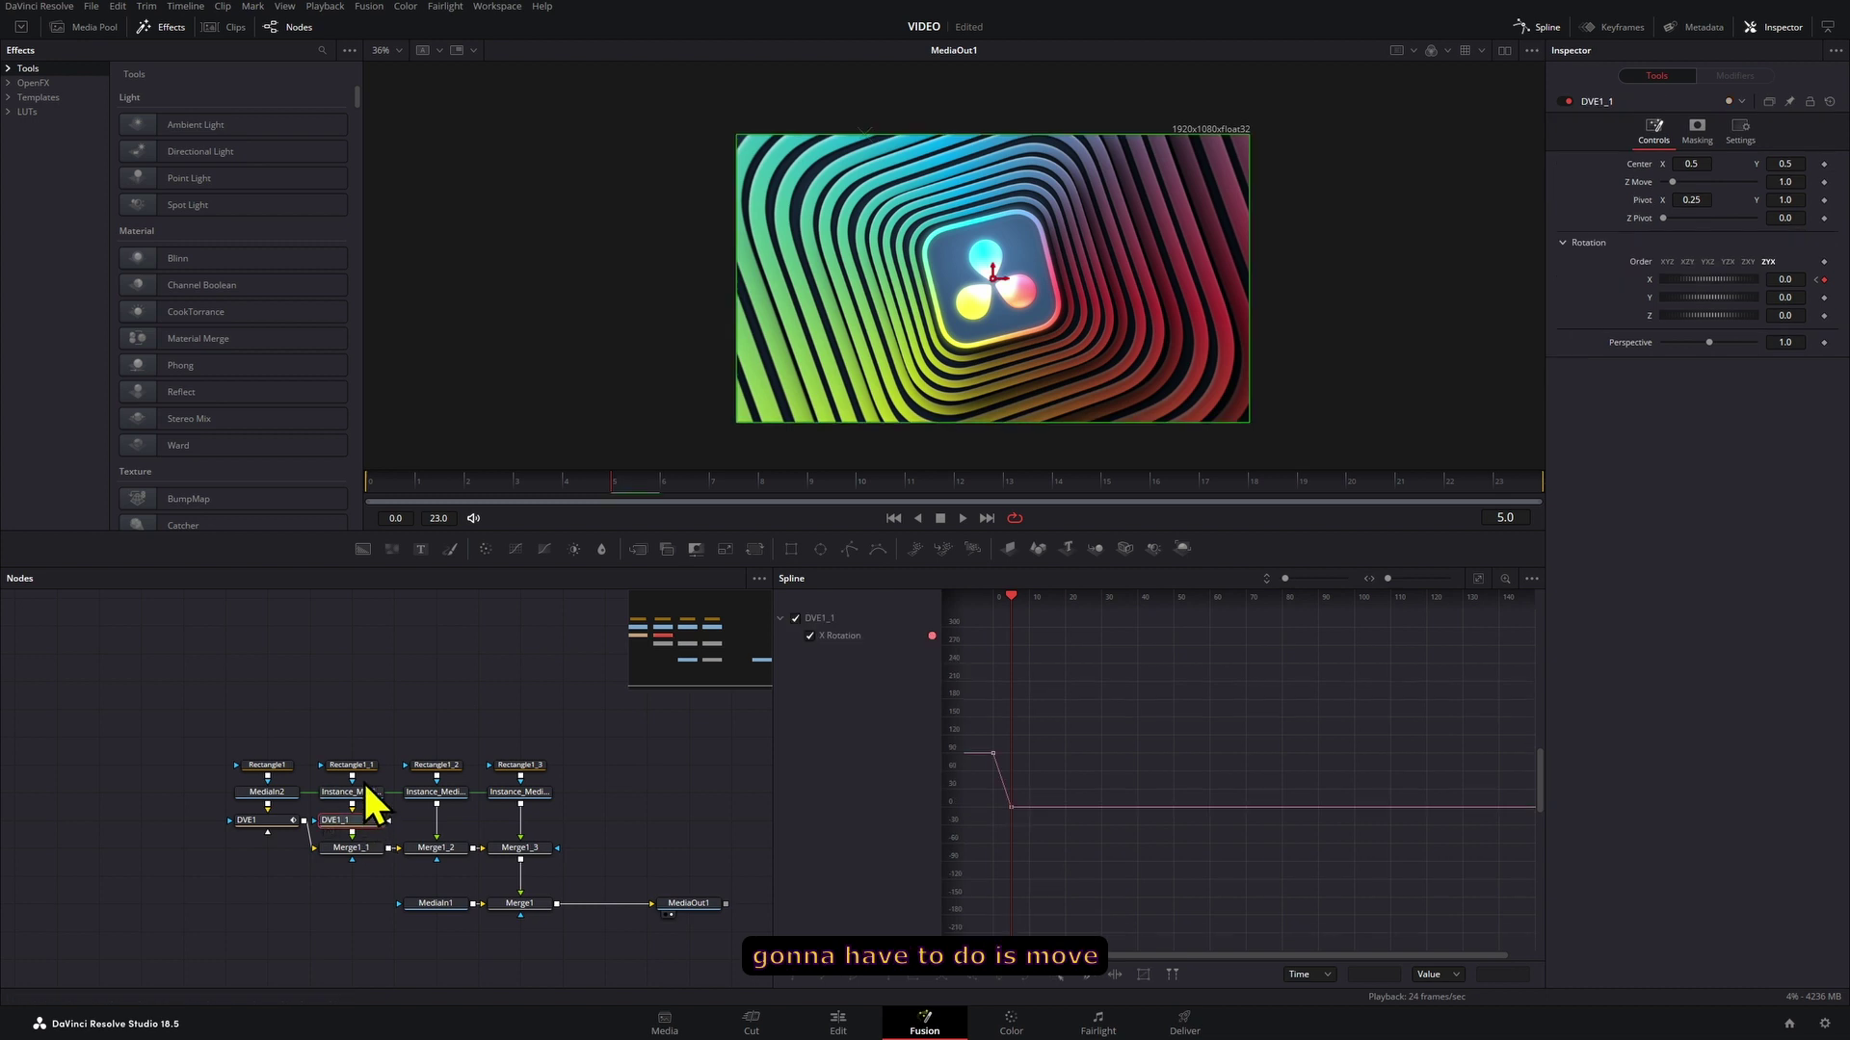
pyautogui.click(1684, 200)
pyautogui.write('.75')
pyautogui.press('Tab')
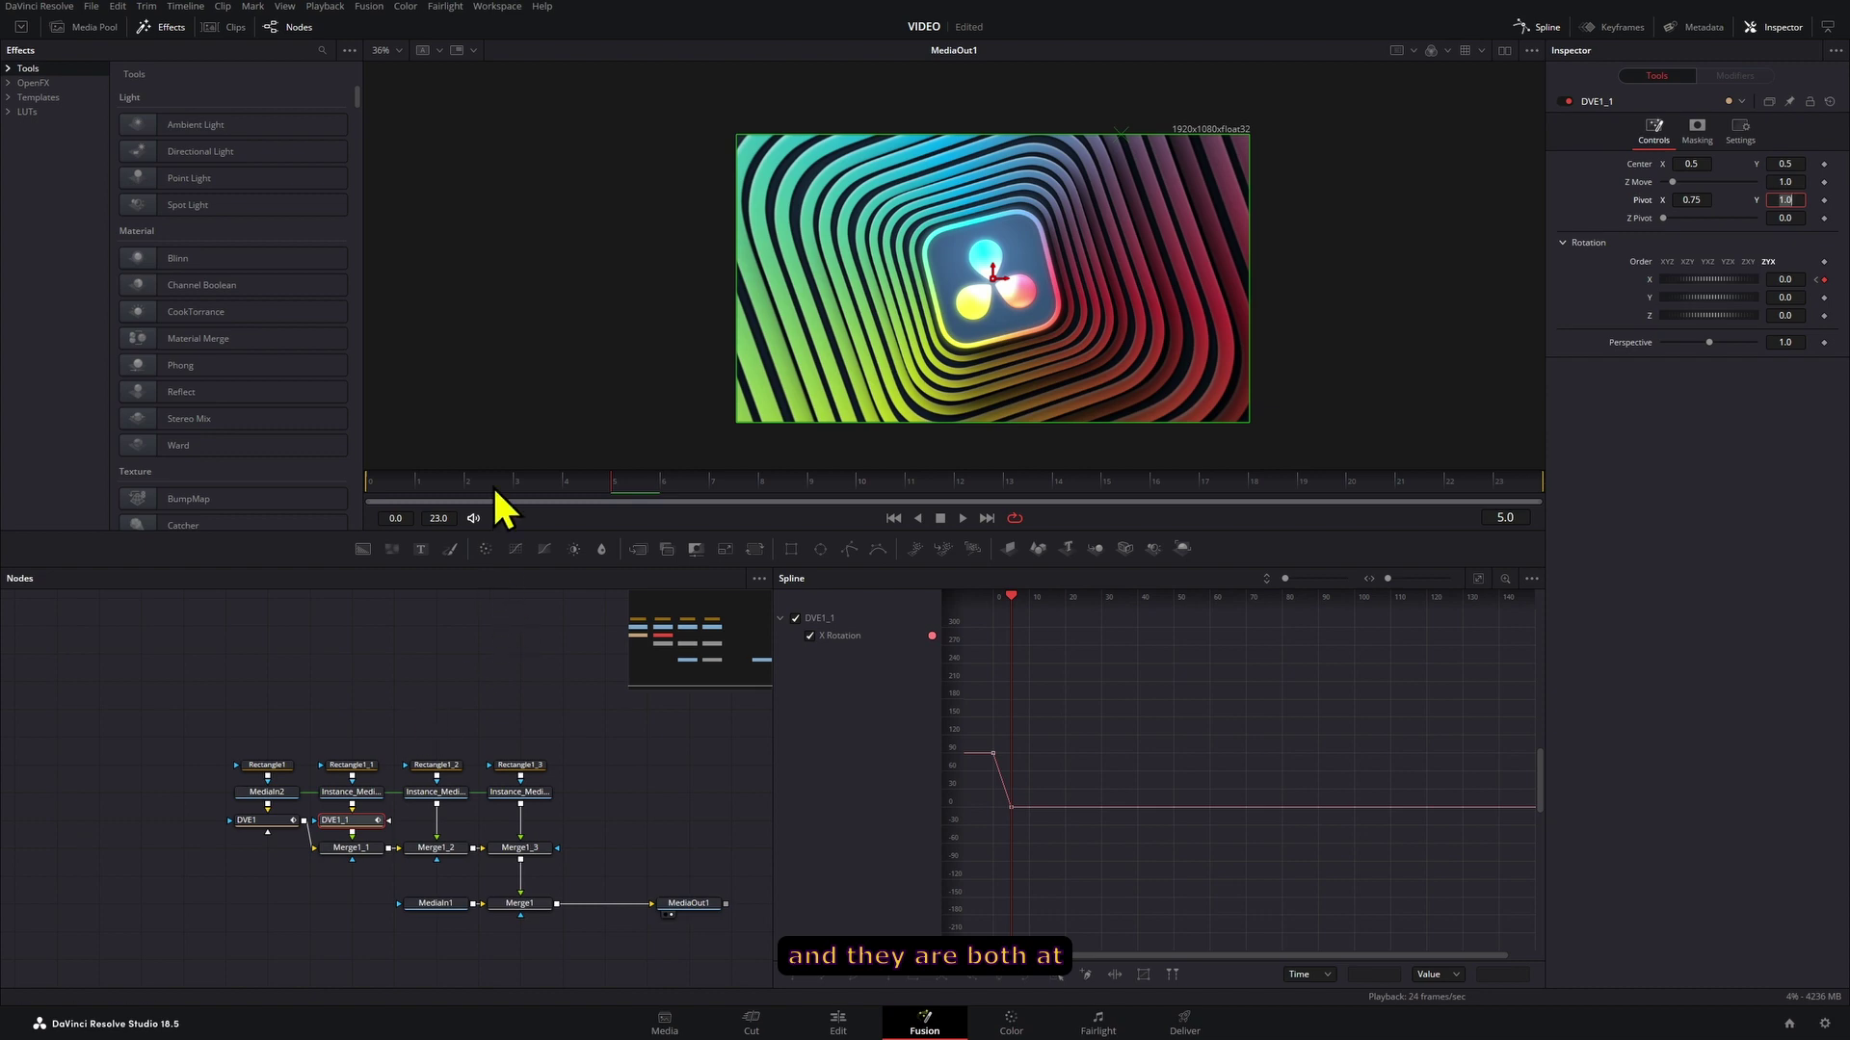
pyautogui.moveTo(493, 487)
pyautogui.mouseDown()
pyautogui.moveTo(380, 488)
pyautogui.moveTo(484, 498)
pyautogui.mouseUp()
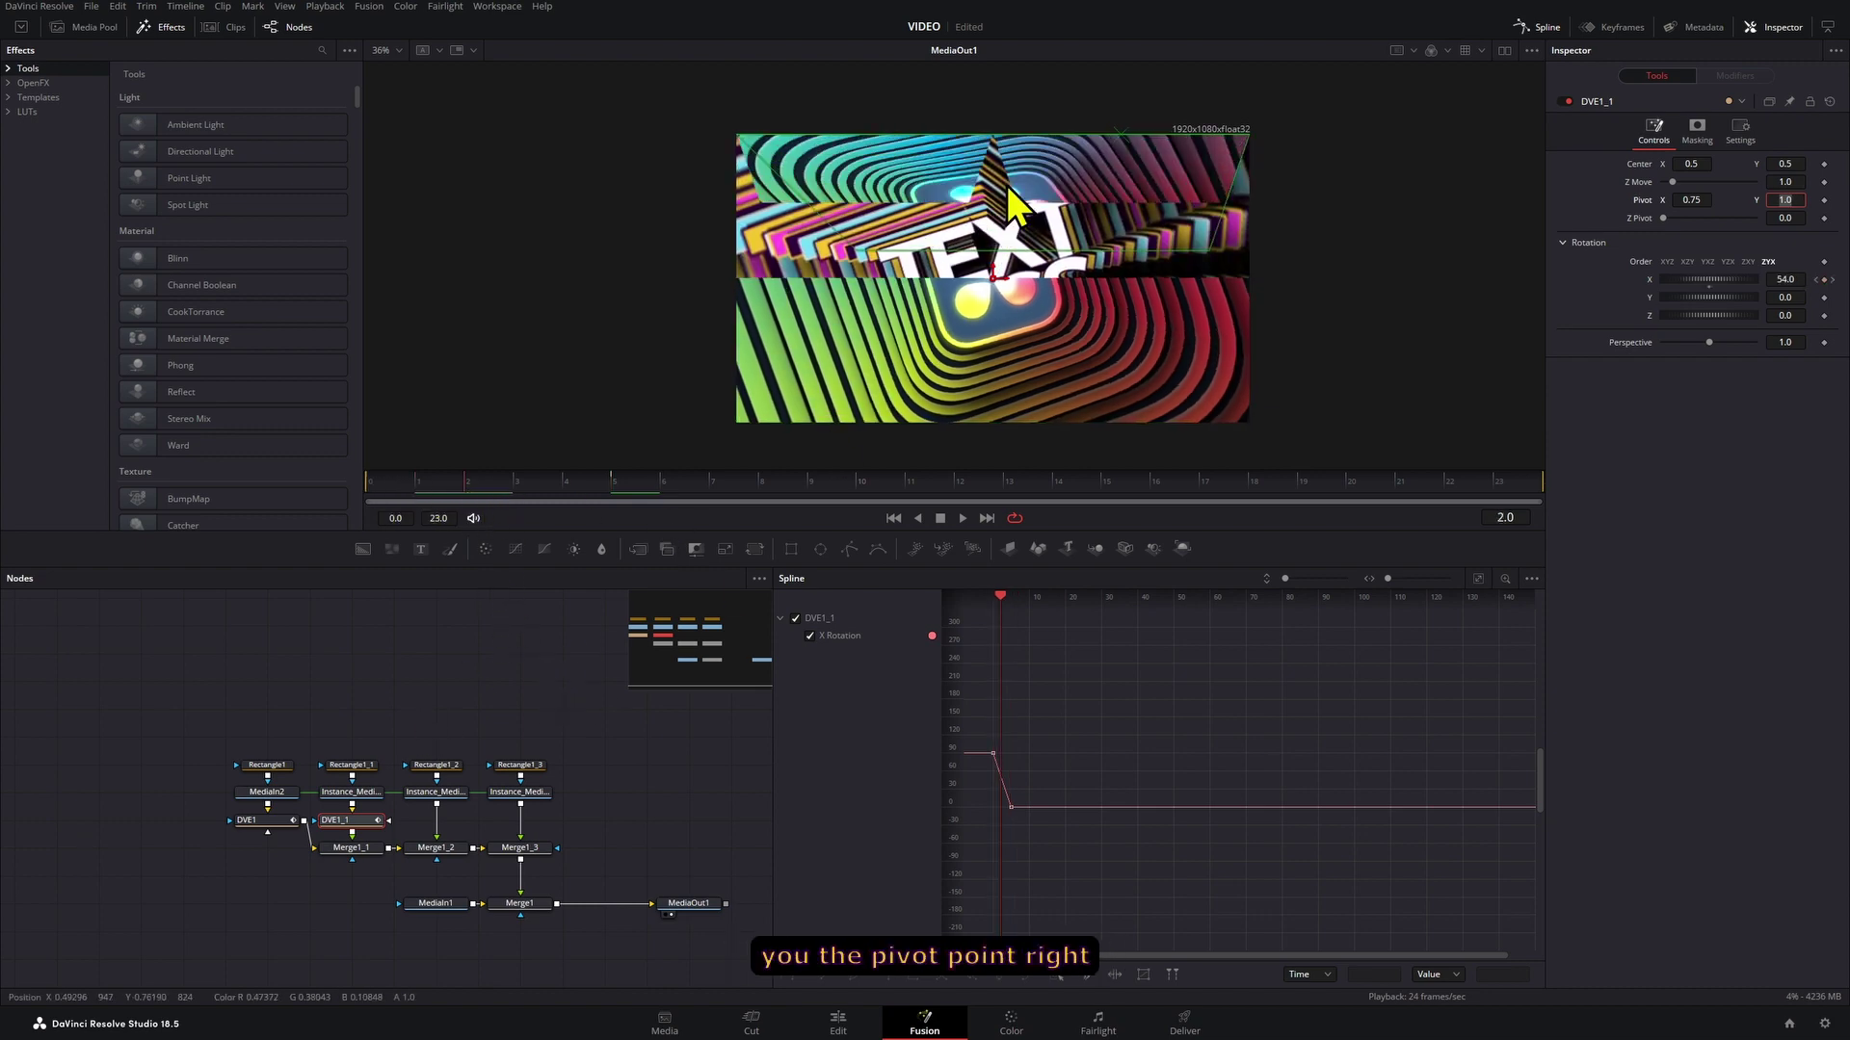
# Try other pivot X values on DVE1_1 while viewing the pivot up close, and return it to 0.75
pyautogui.scroll(2, 1004, 185)
pyautogui.moveTo(1690, 200); pyautogui.dragTo(1665, 200)
pyautogui.moveTo(1150, 109); pyautogui.dragTo(1403, 115)
pyautogui.moveTo(1691, 199)
pyautogui.mouseDown()
pyautogui.moveTo(1092, 199)
pyautogui.moveTo(1699, 198)
pyautogui.mouseUp()
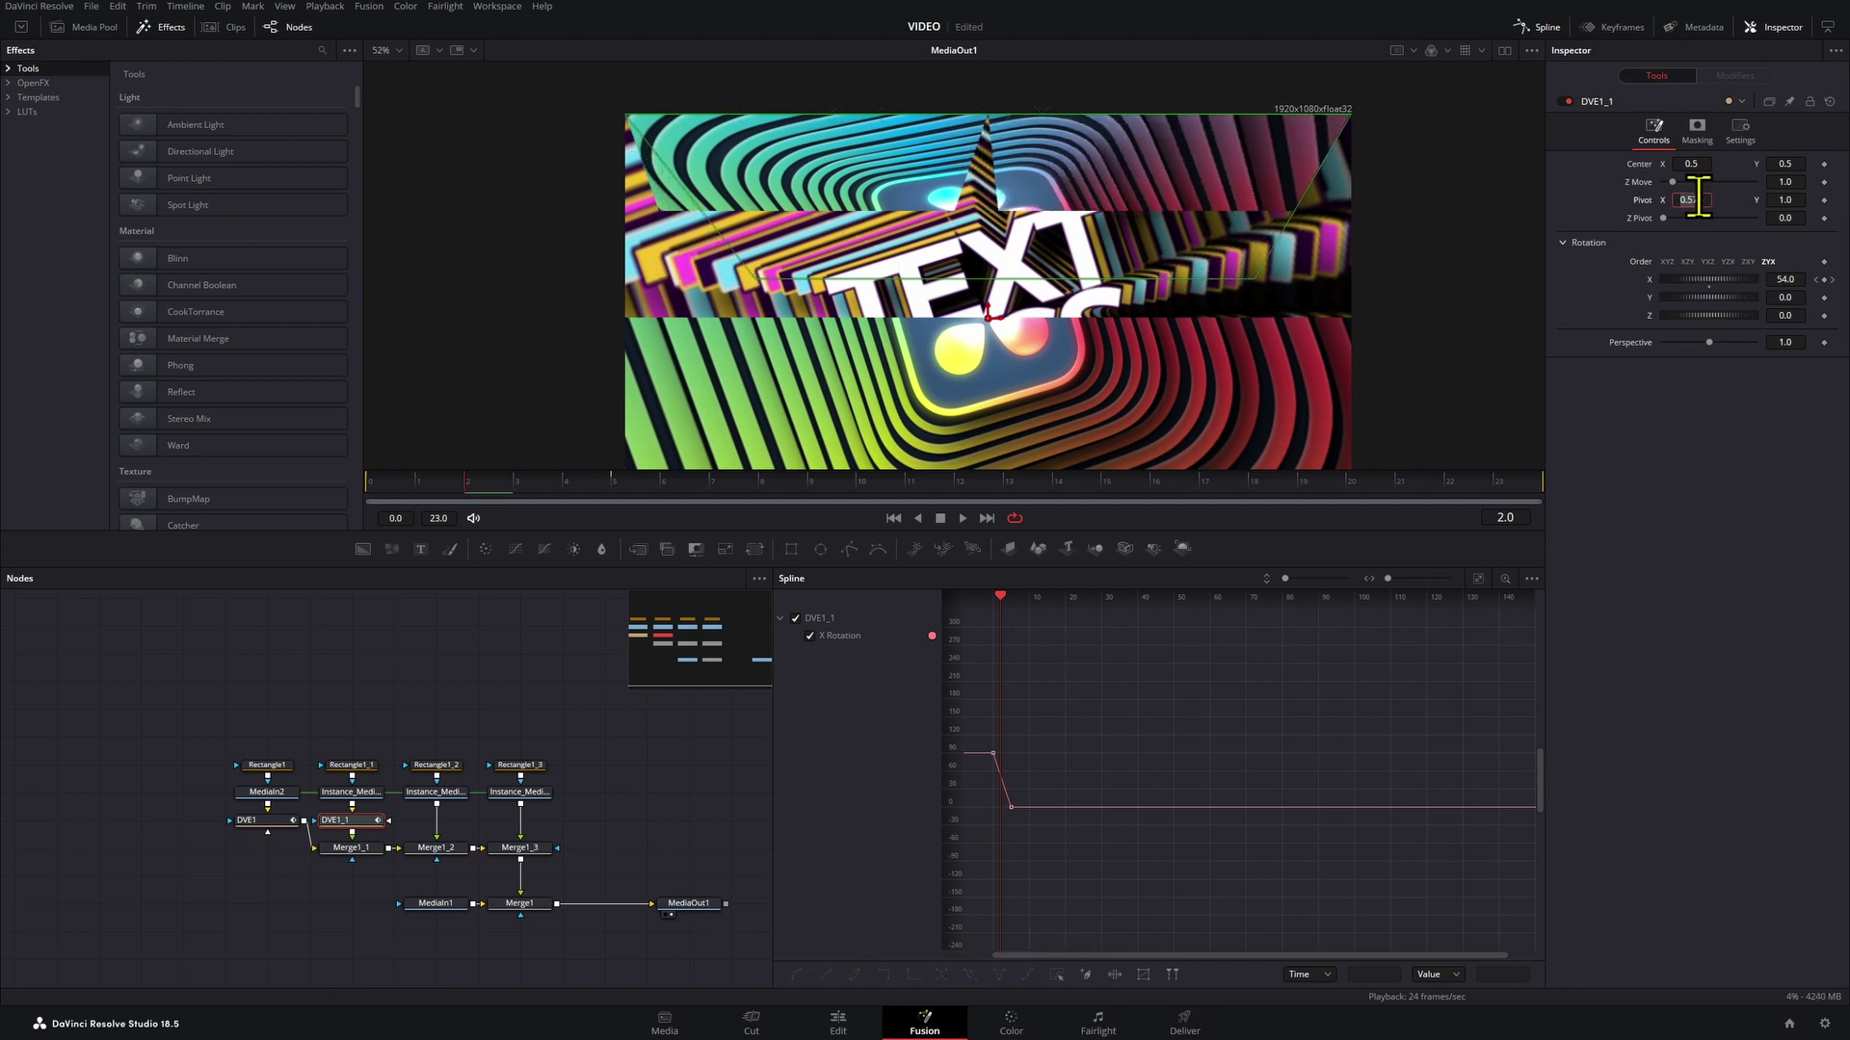
pyautogui.write('0.7')
pyautogui.press('Tab')
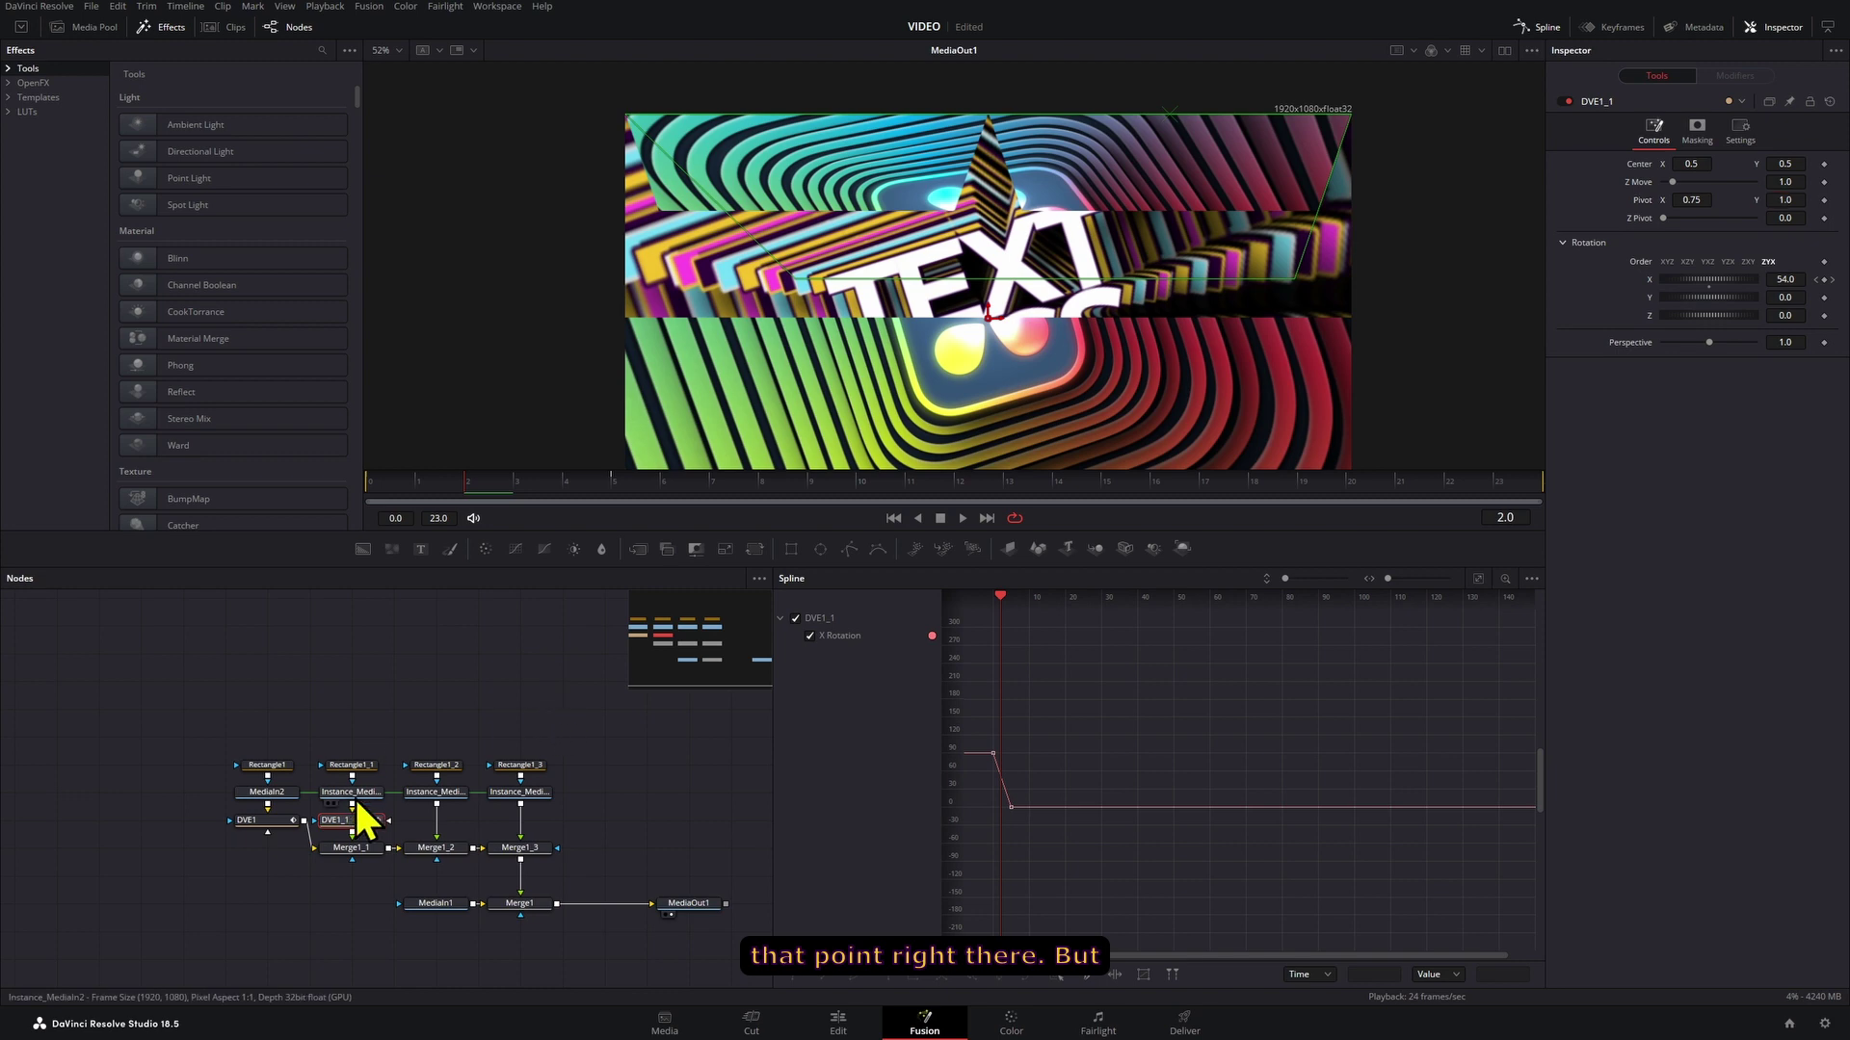
# Shift DVE1_1's X rotation keyframes to frames 4 and 9, and preview the fold up to frame 5
pyautogui.moveTo(1179, 696); pyautogui.dragTo(1008, 761)
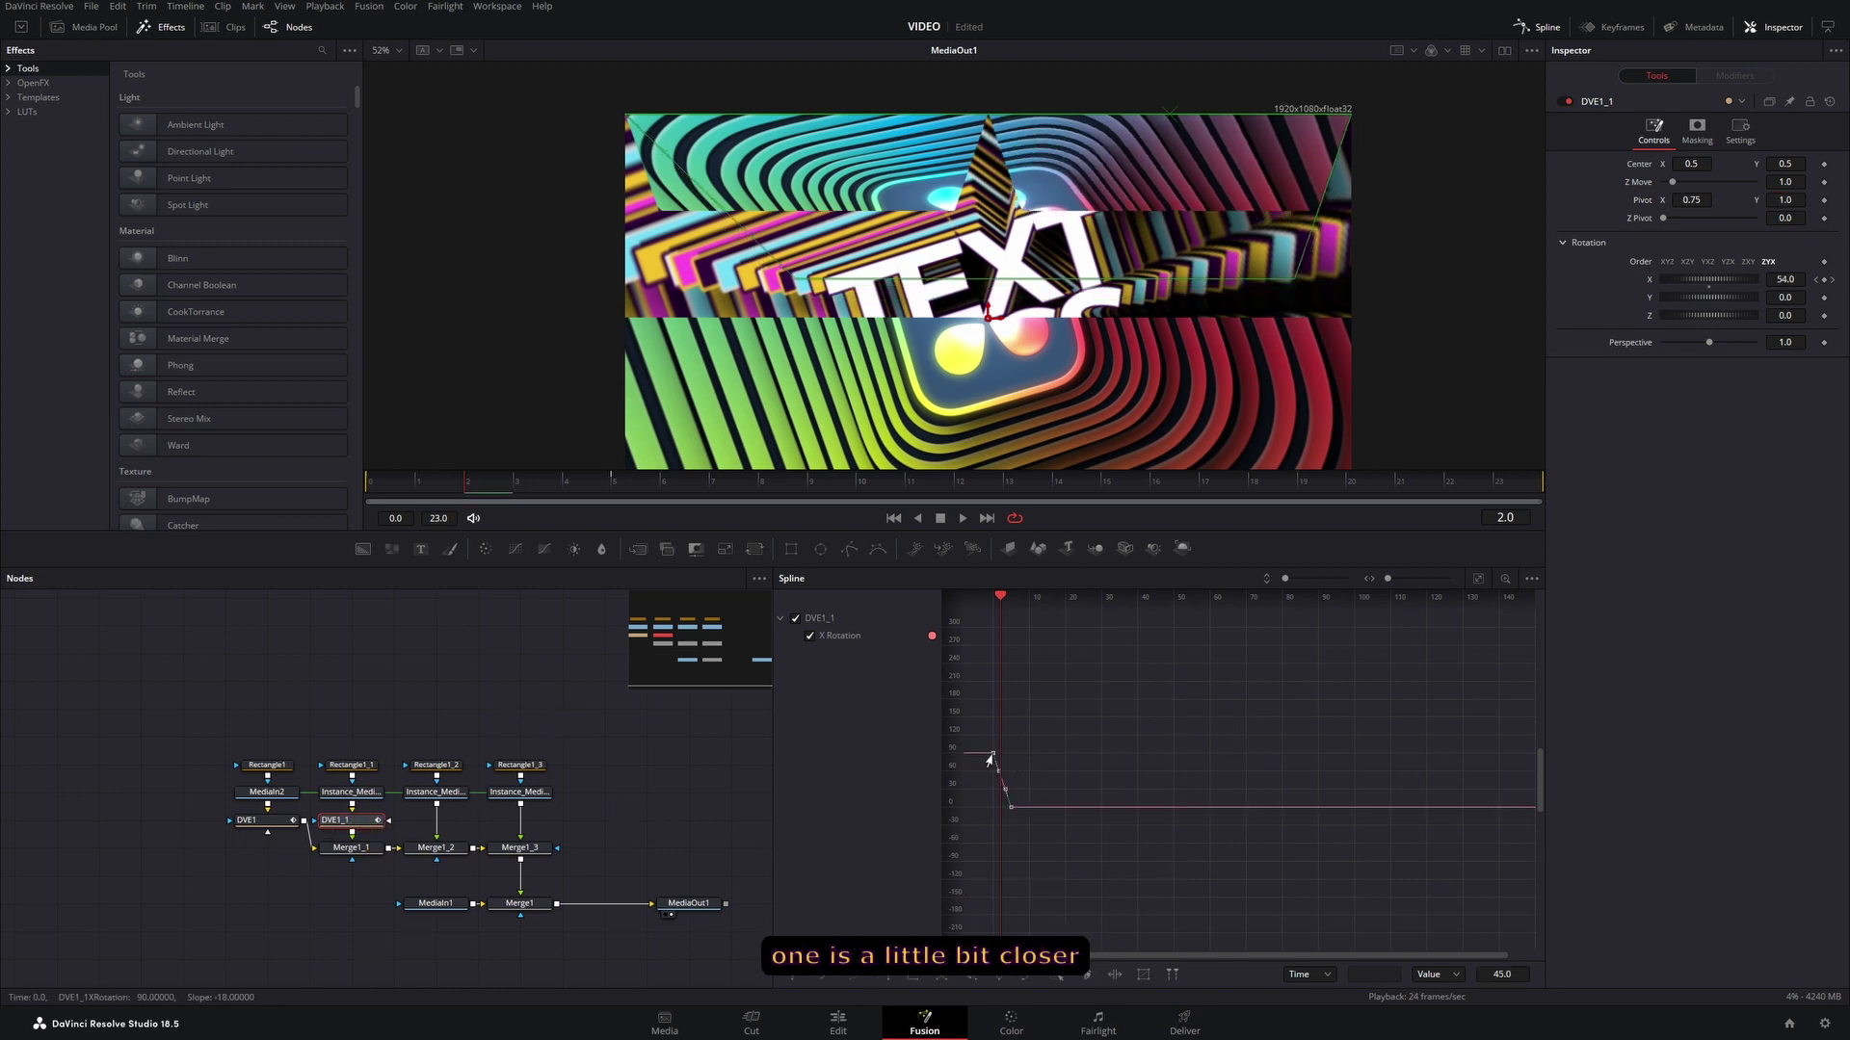
pyautogui.moveTo(998, 755); pyautogui.dragTo(1006, 759)
pyautogui.press('space')
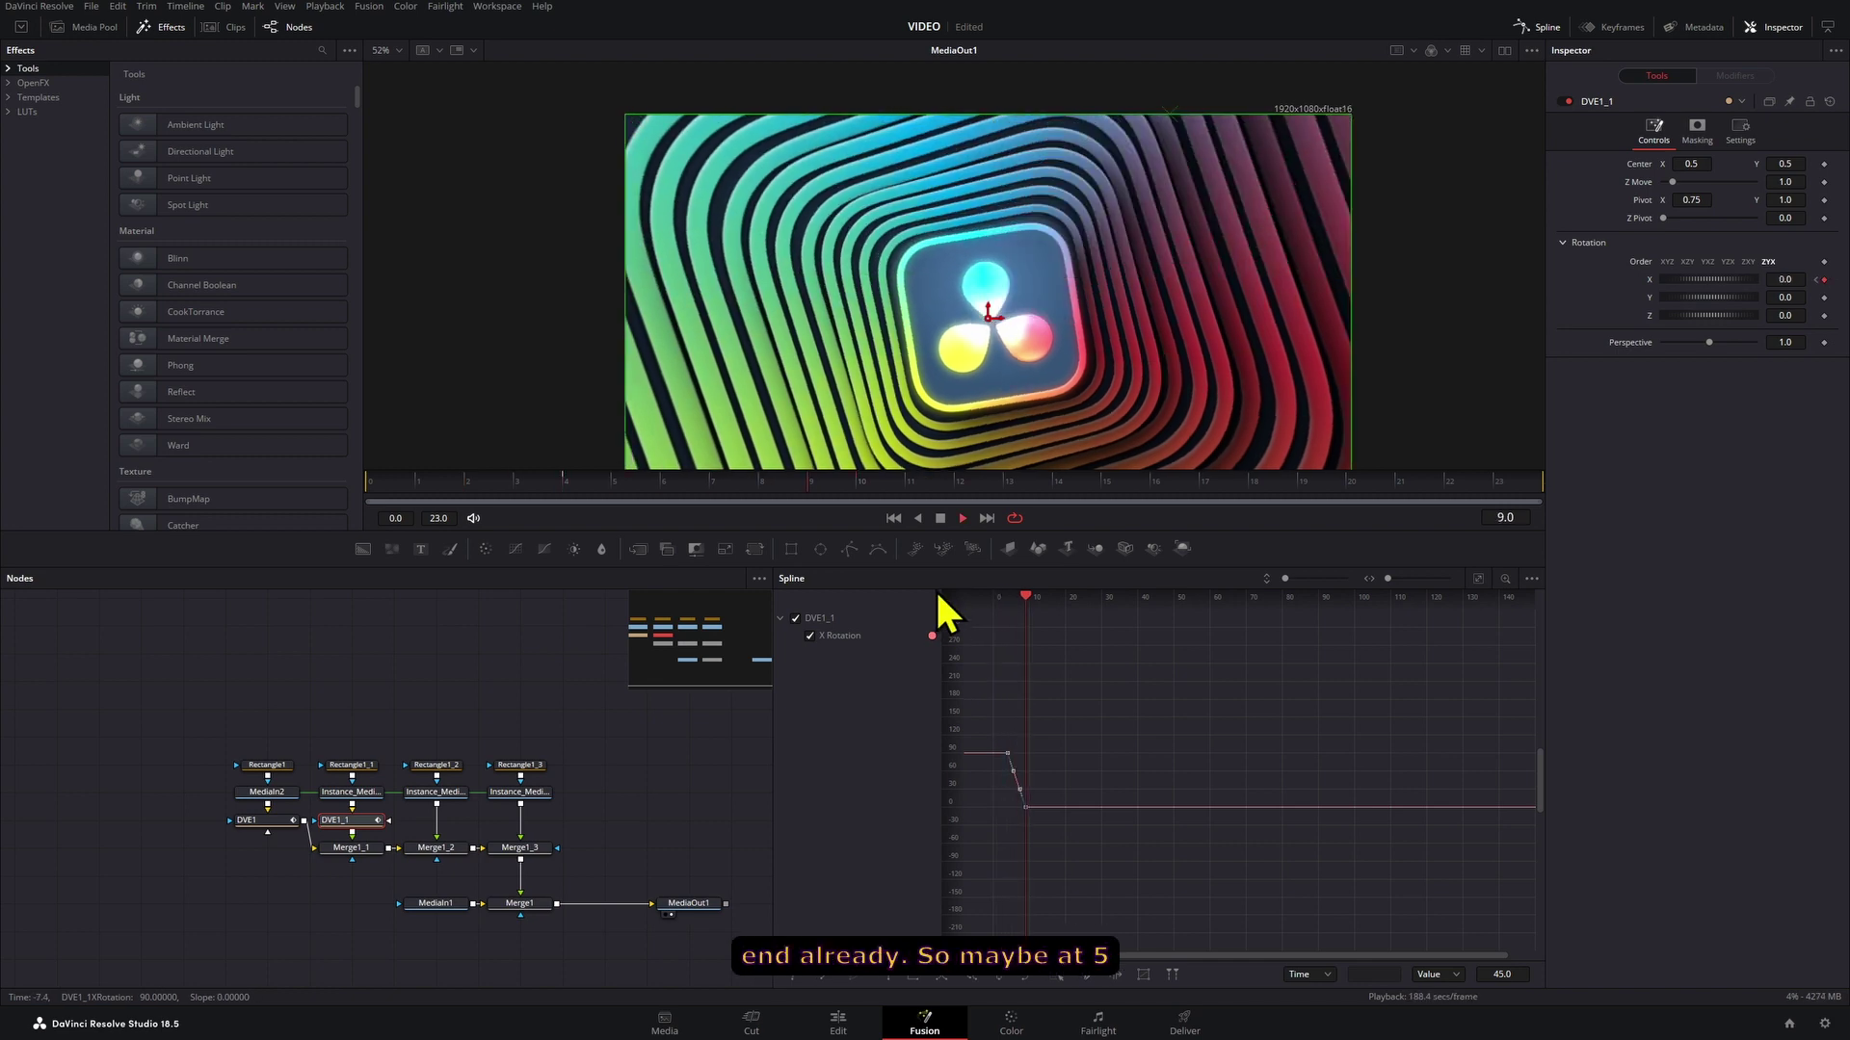
pyautogui.moveTo(467, 479); pyautogui.dragTo(579, 501)
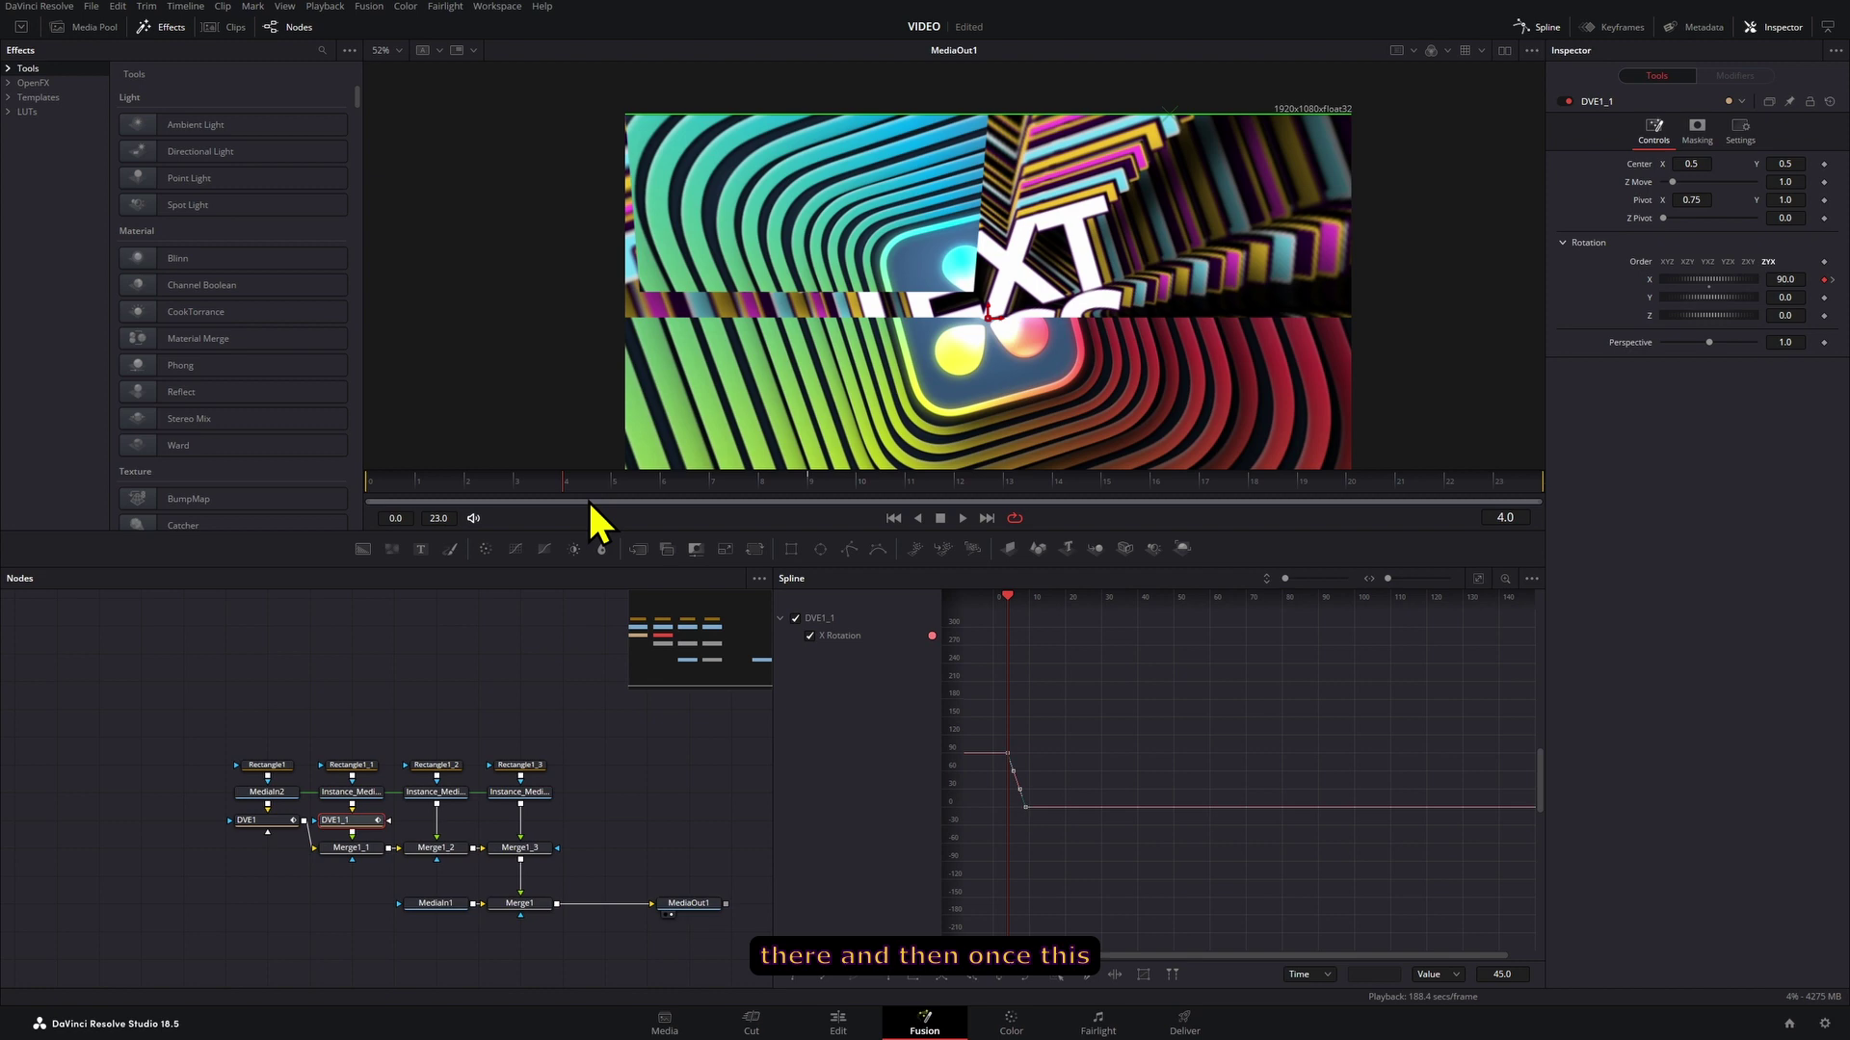
pyautogui.click(615, 502)
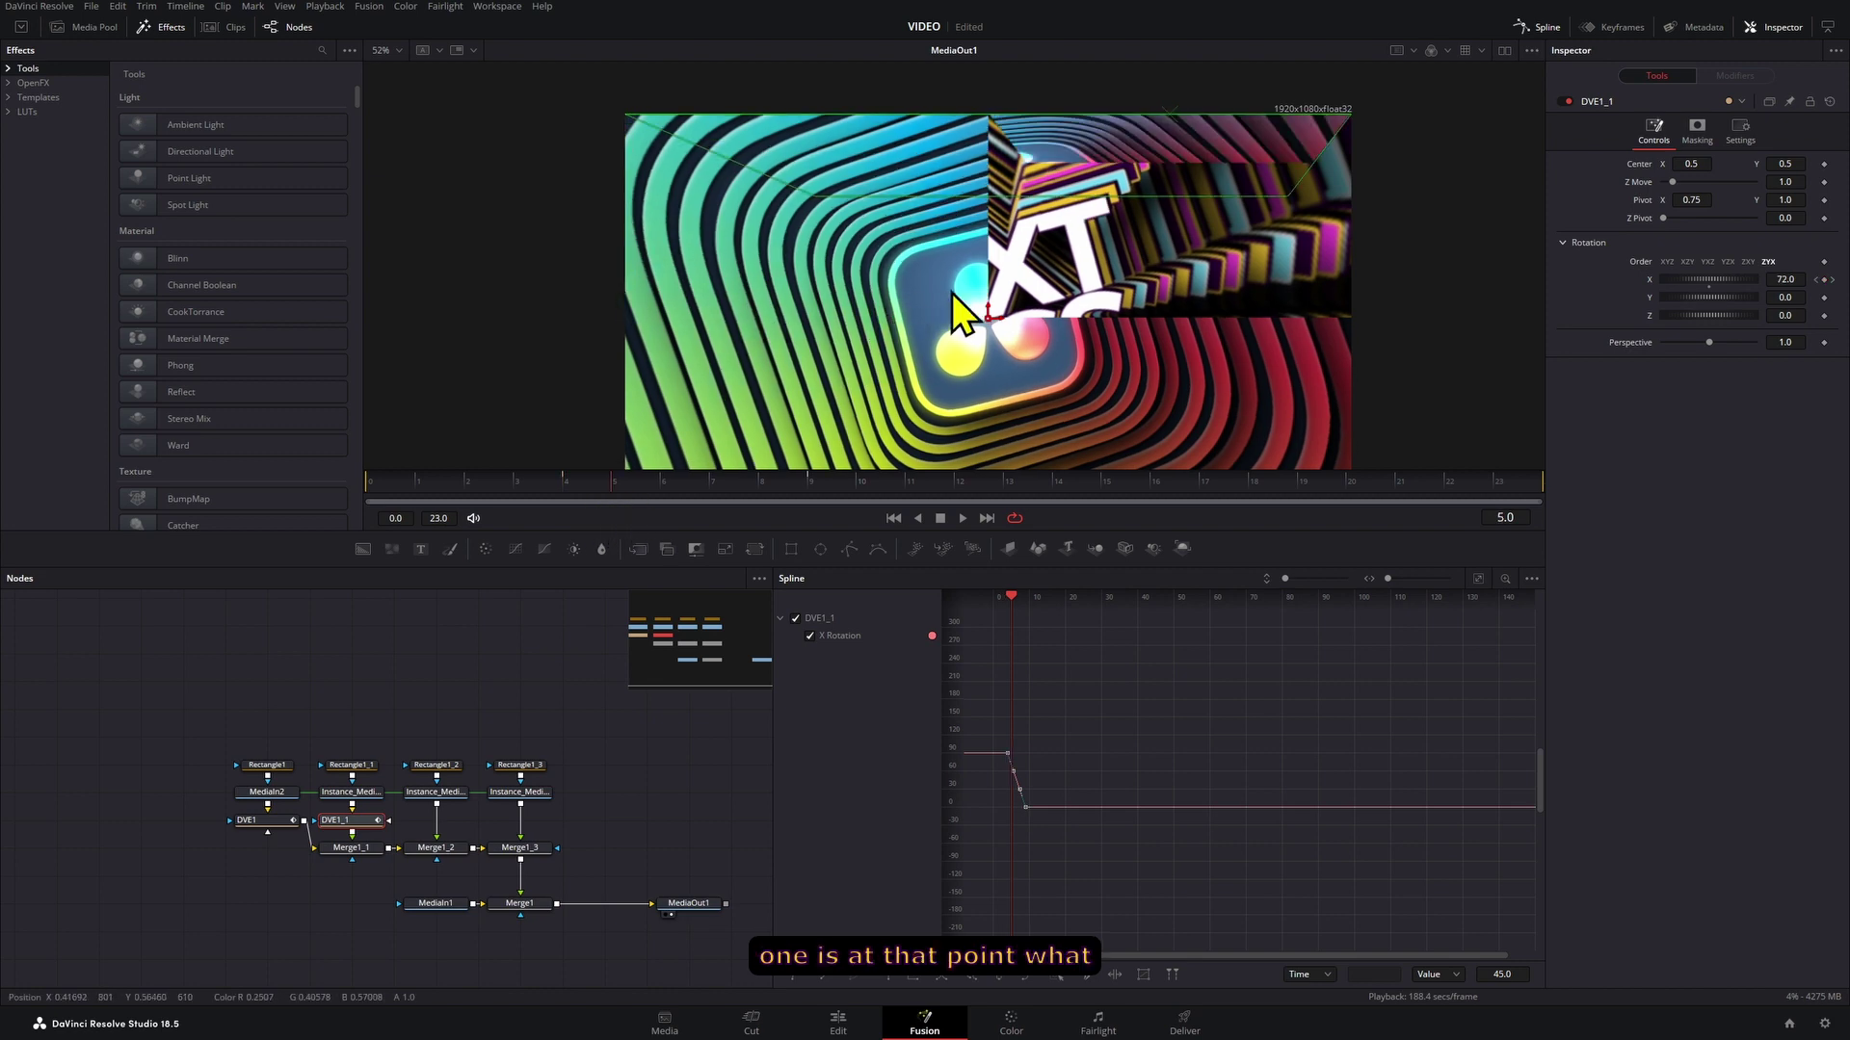
# Paste a copy of the DVE between the second MediaIn2 instance and Merge1_2
pyautogui.hotkey('ctrl', 'v')
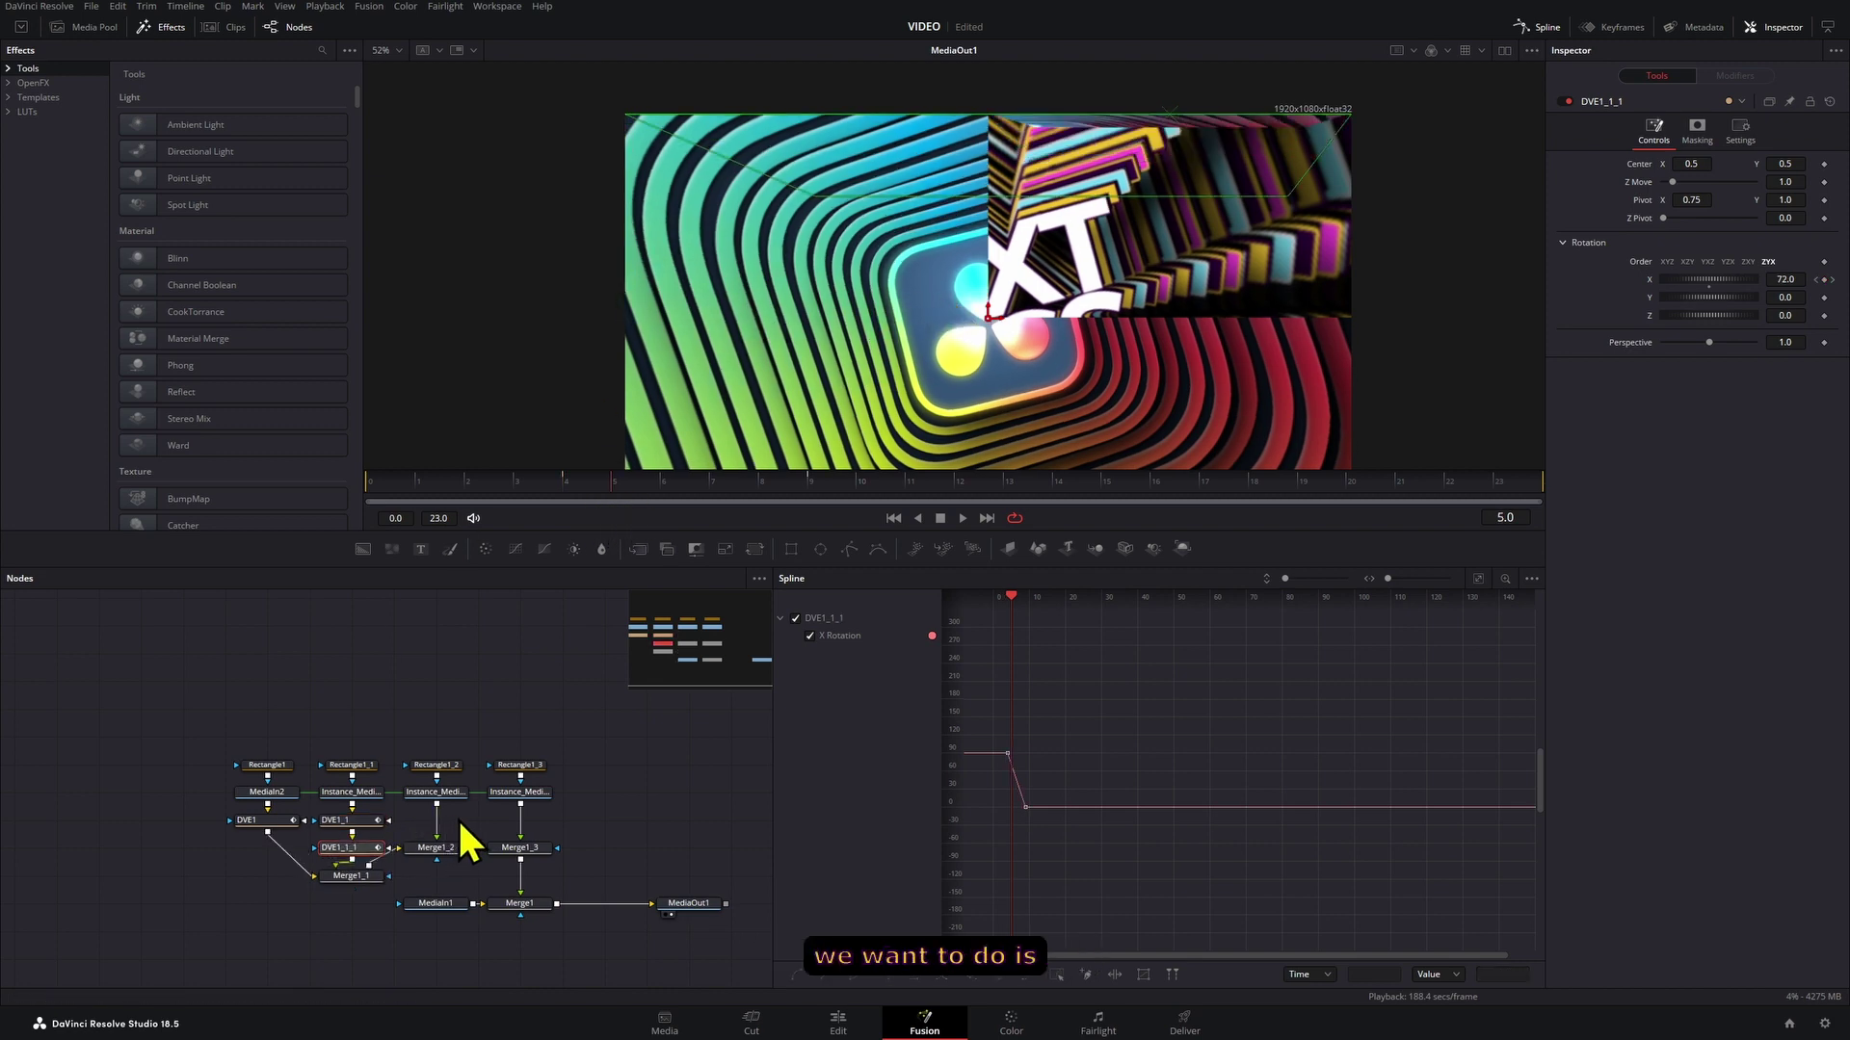
pyautogui.hotkey('ctrl', 'z')
pyautogui.click(453, 822)
pyautogui.hotkey('ctrl', 'v')
pyautogui.moveTo(441, 825); pyautogui.dragTo(441, 818)
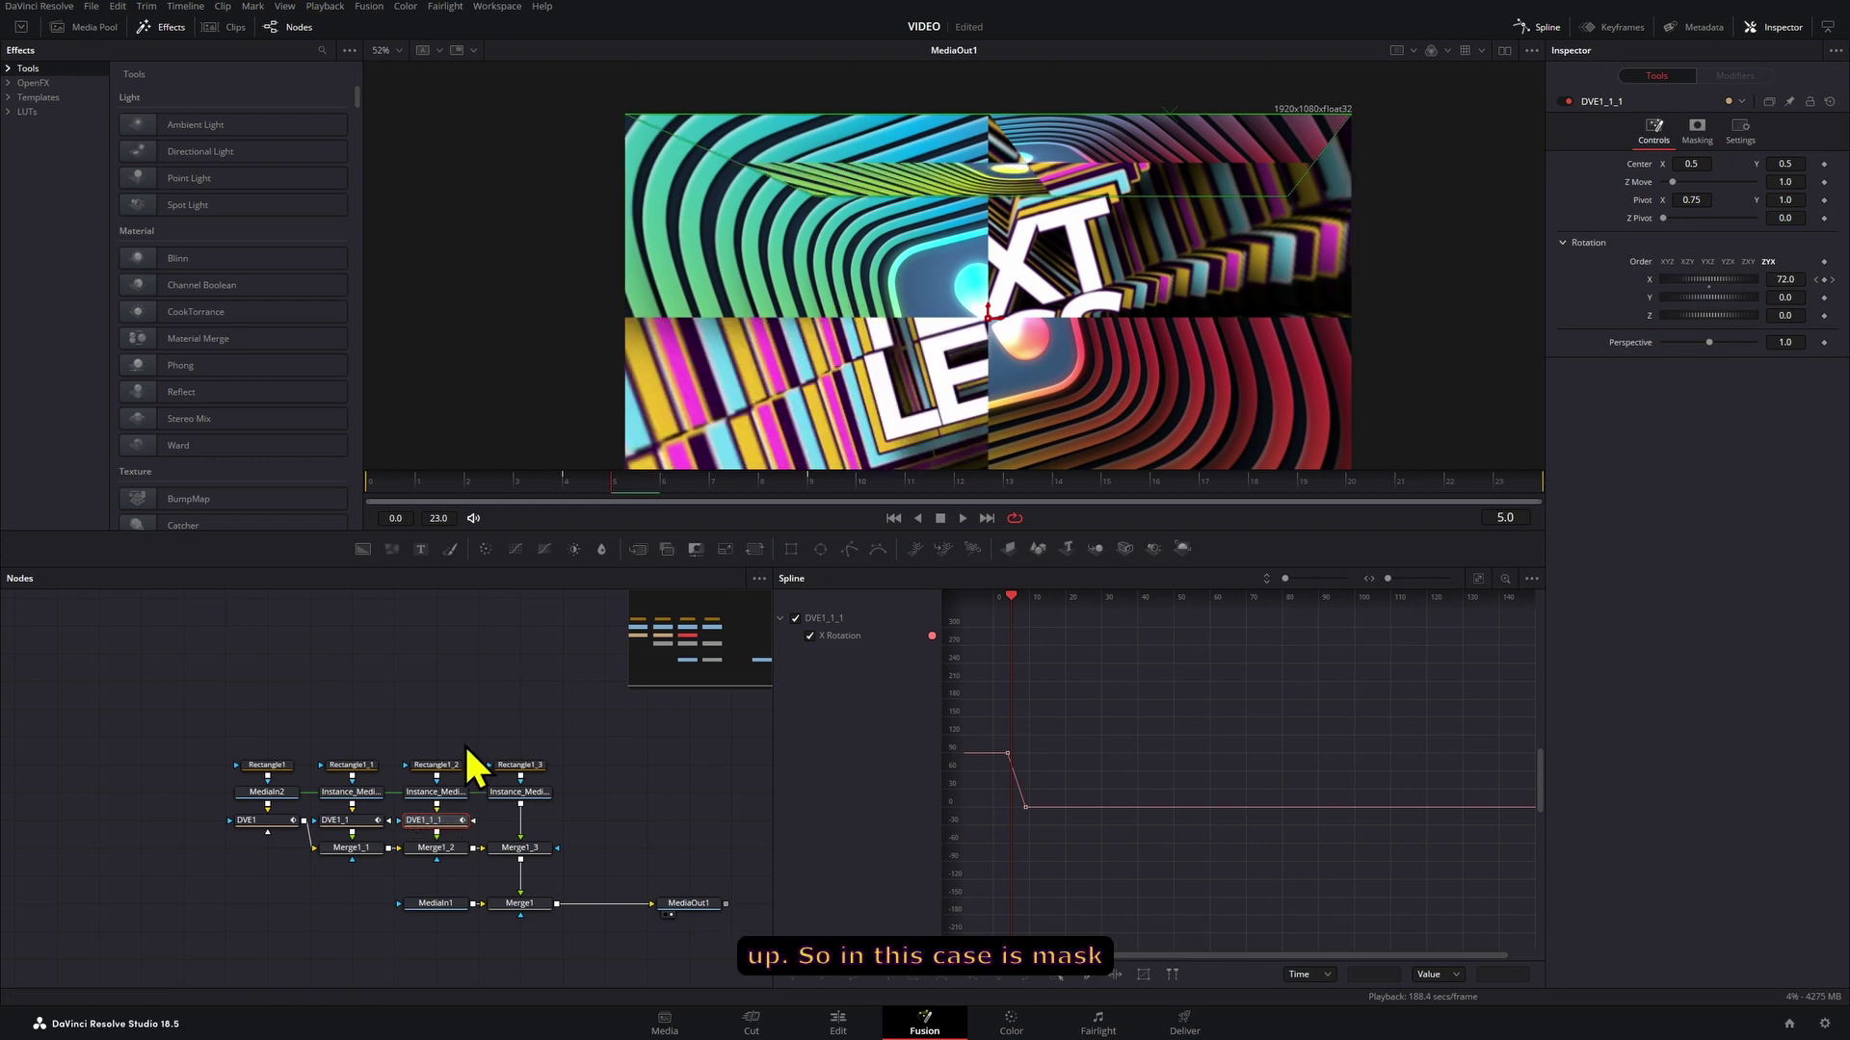
# Set the pivot of the DVE on the second MediaIn2 instance to X 0.25 and Y about 0.503
pyautogui.click(455, 767)
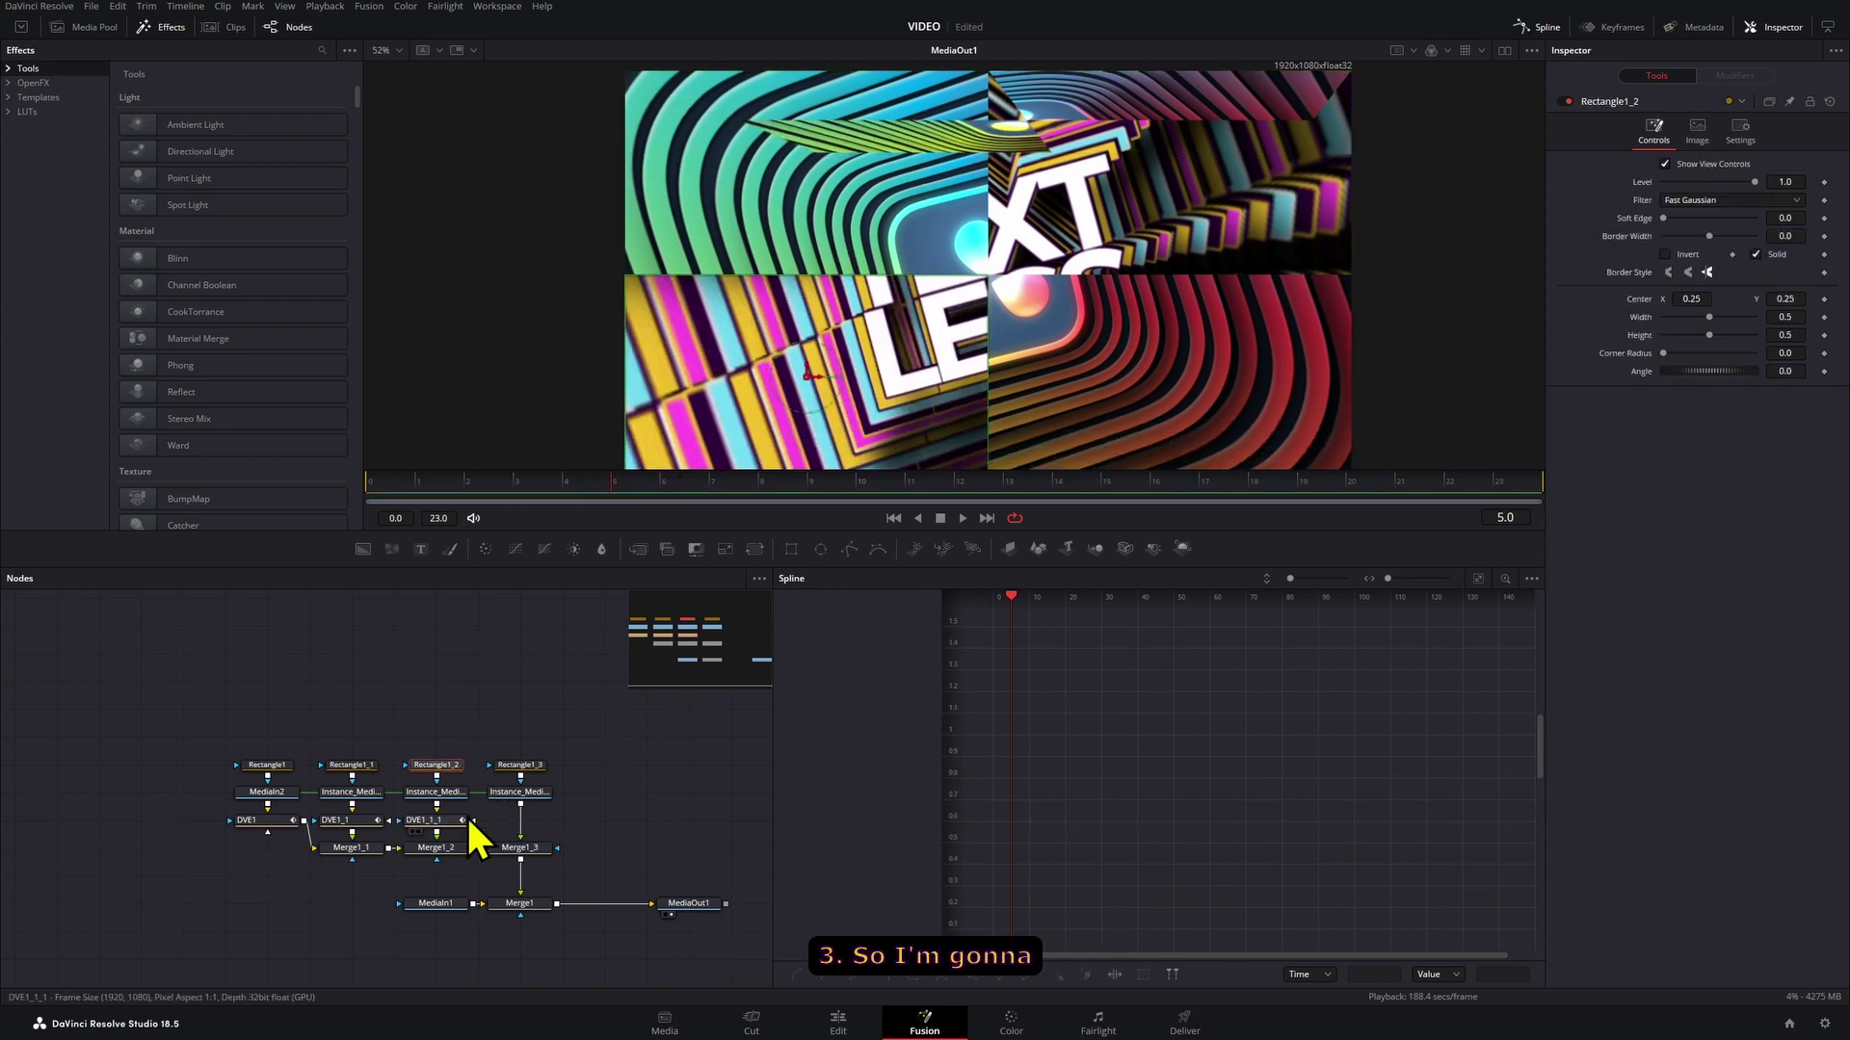
pyautogui.click(468, 821)
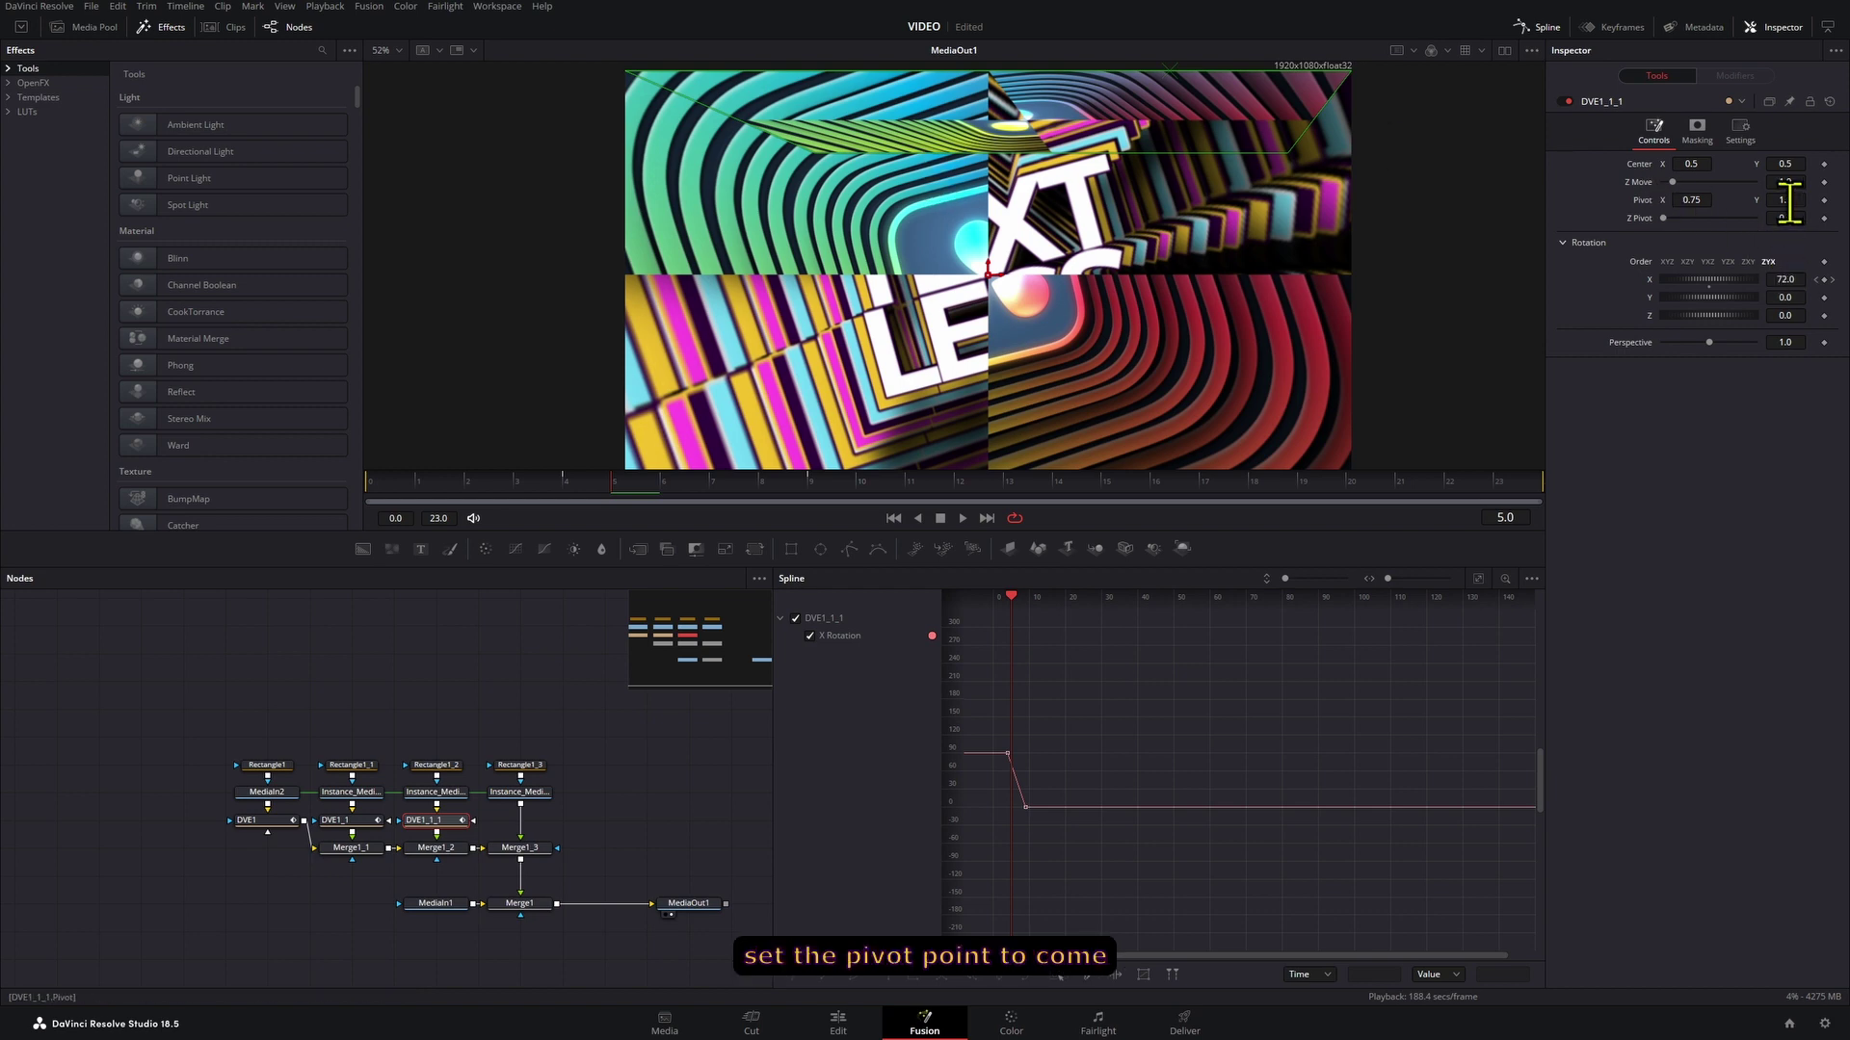
pyautogui.moveTo(1790, 200); pyautogui.dragTo(1485, 252)
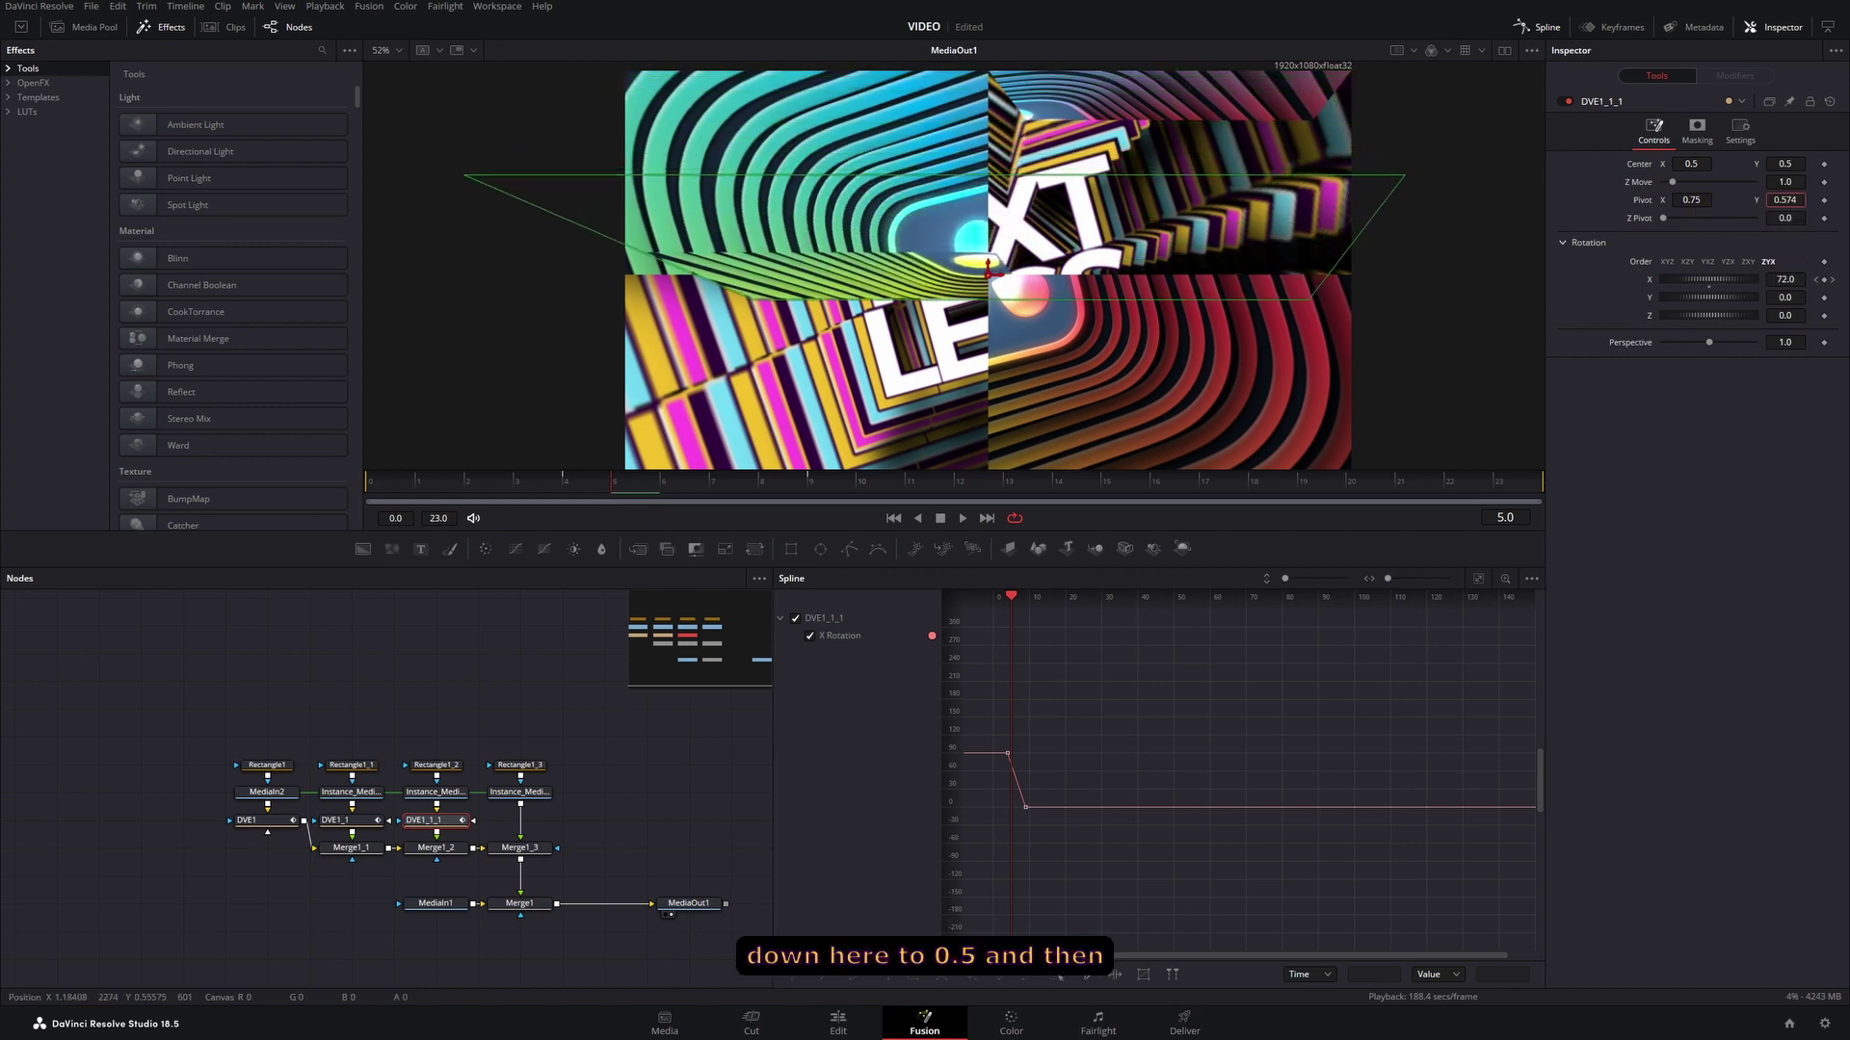
pyautogui.moveTo(1734, 202); pyautogui.dragTo(1727, 193)
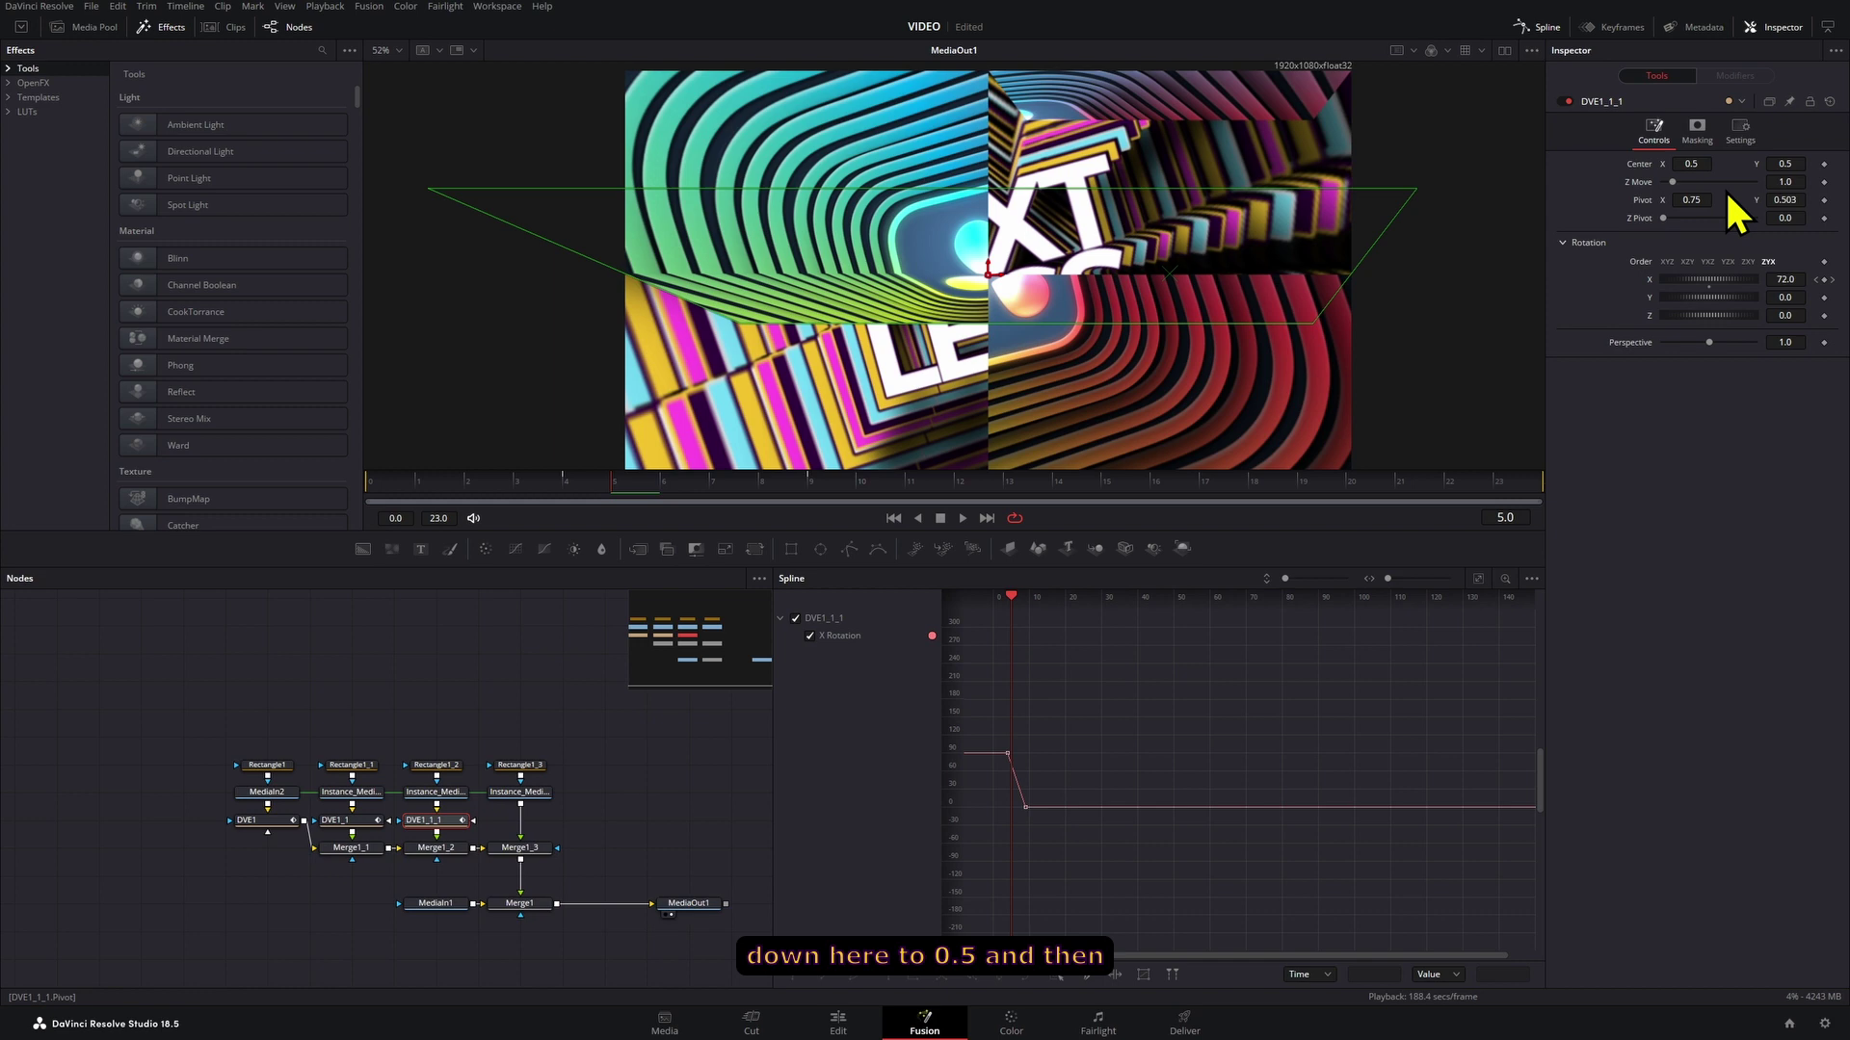
pyautogui.click(1699, 200)
pyautogui.write('0.25')
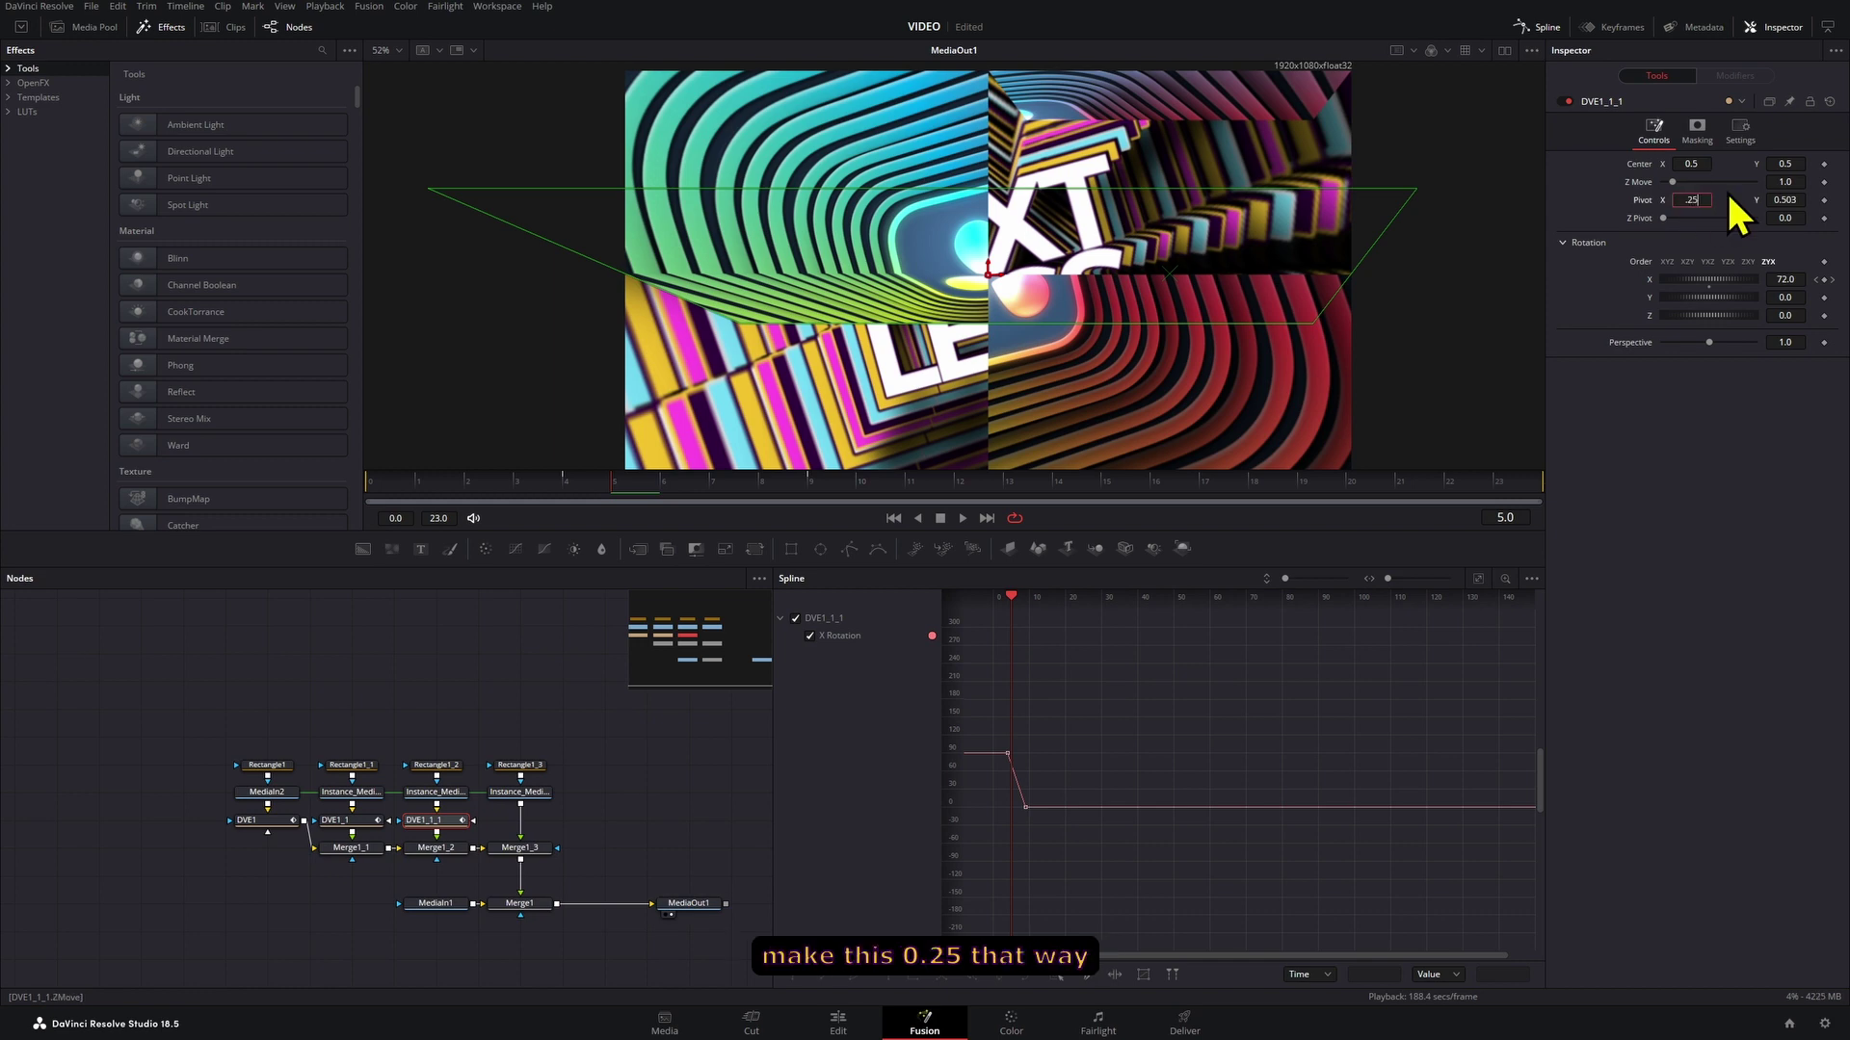
pyautogui.press('Tab')
pyautogui.scroll(5, 806, 276)
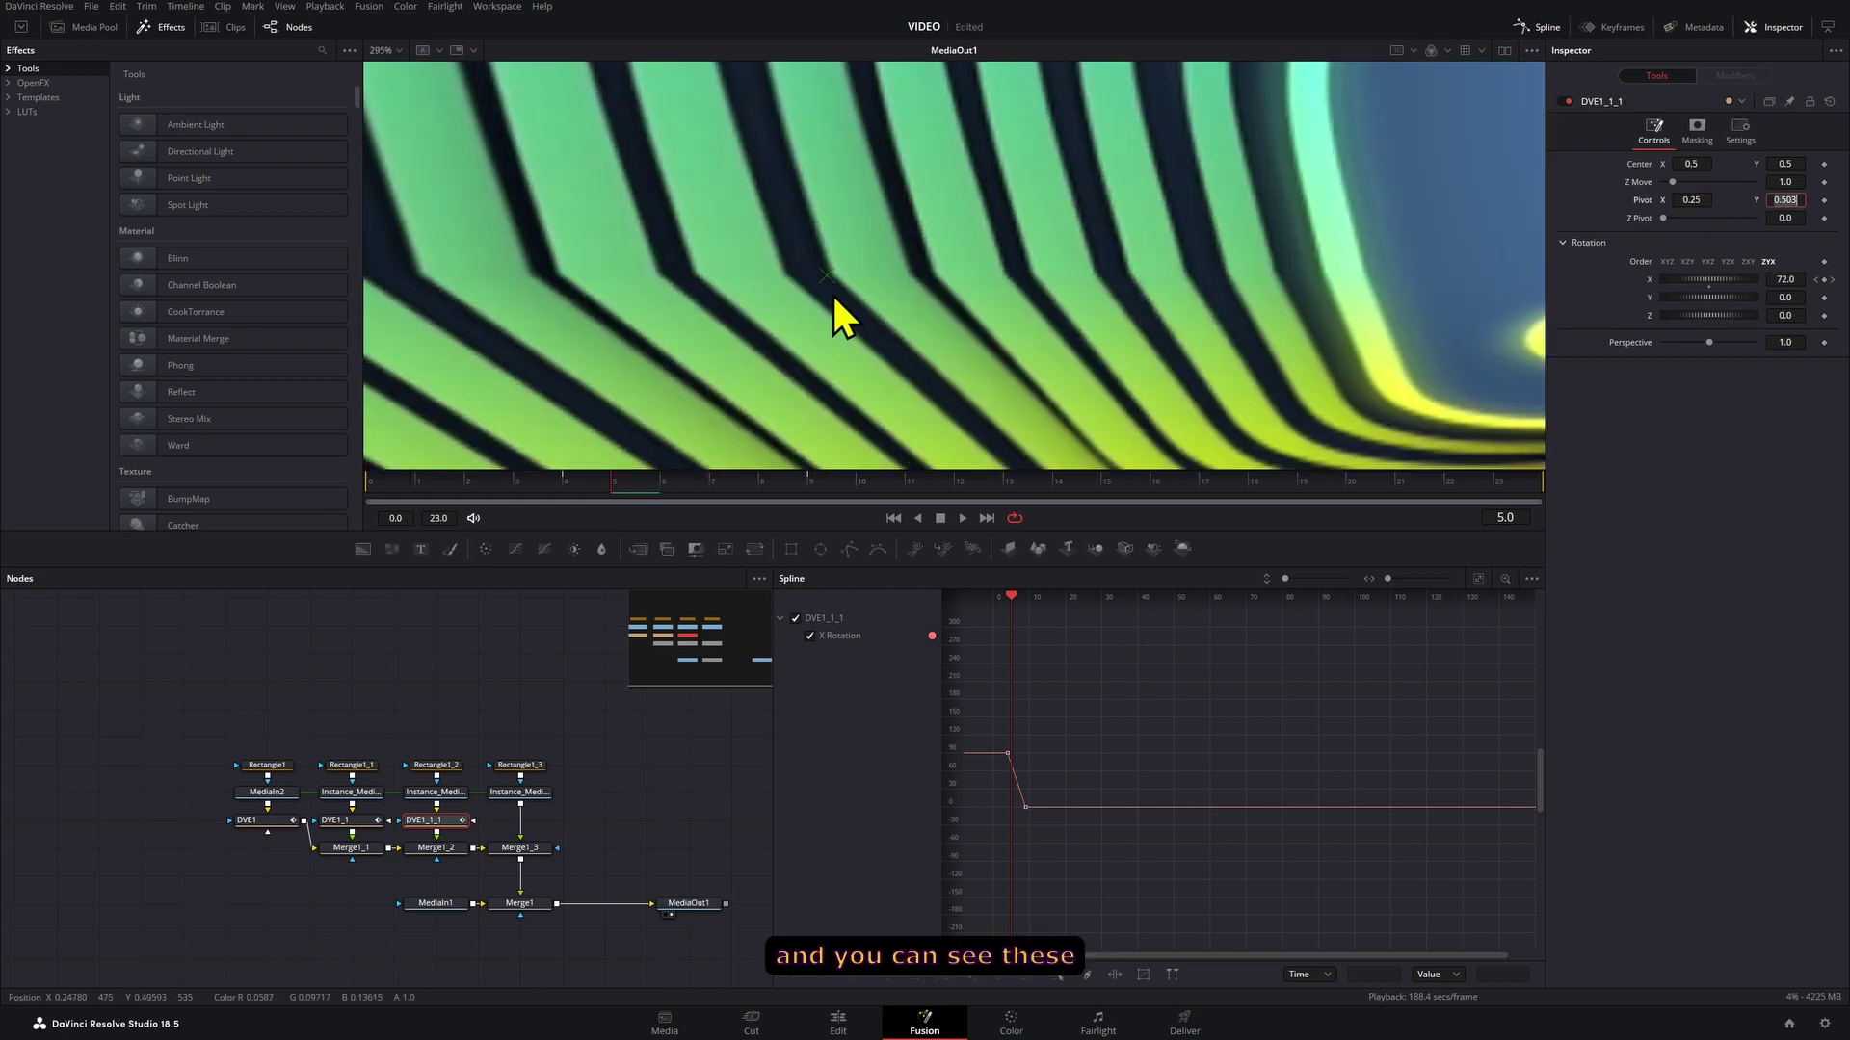
# Show Rectangle1_2 together with DVE1_1_1 and fine-tune the DVE's pivot Y to 0.5016 at the mask edge
pyautogui.keyDown('ctrl'); pyautogui.click(432, 763); pyautogui.keyUp('ctrl')
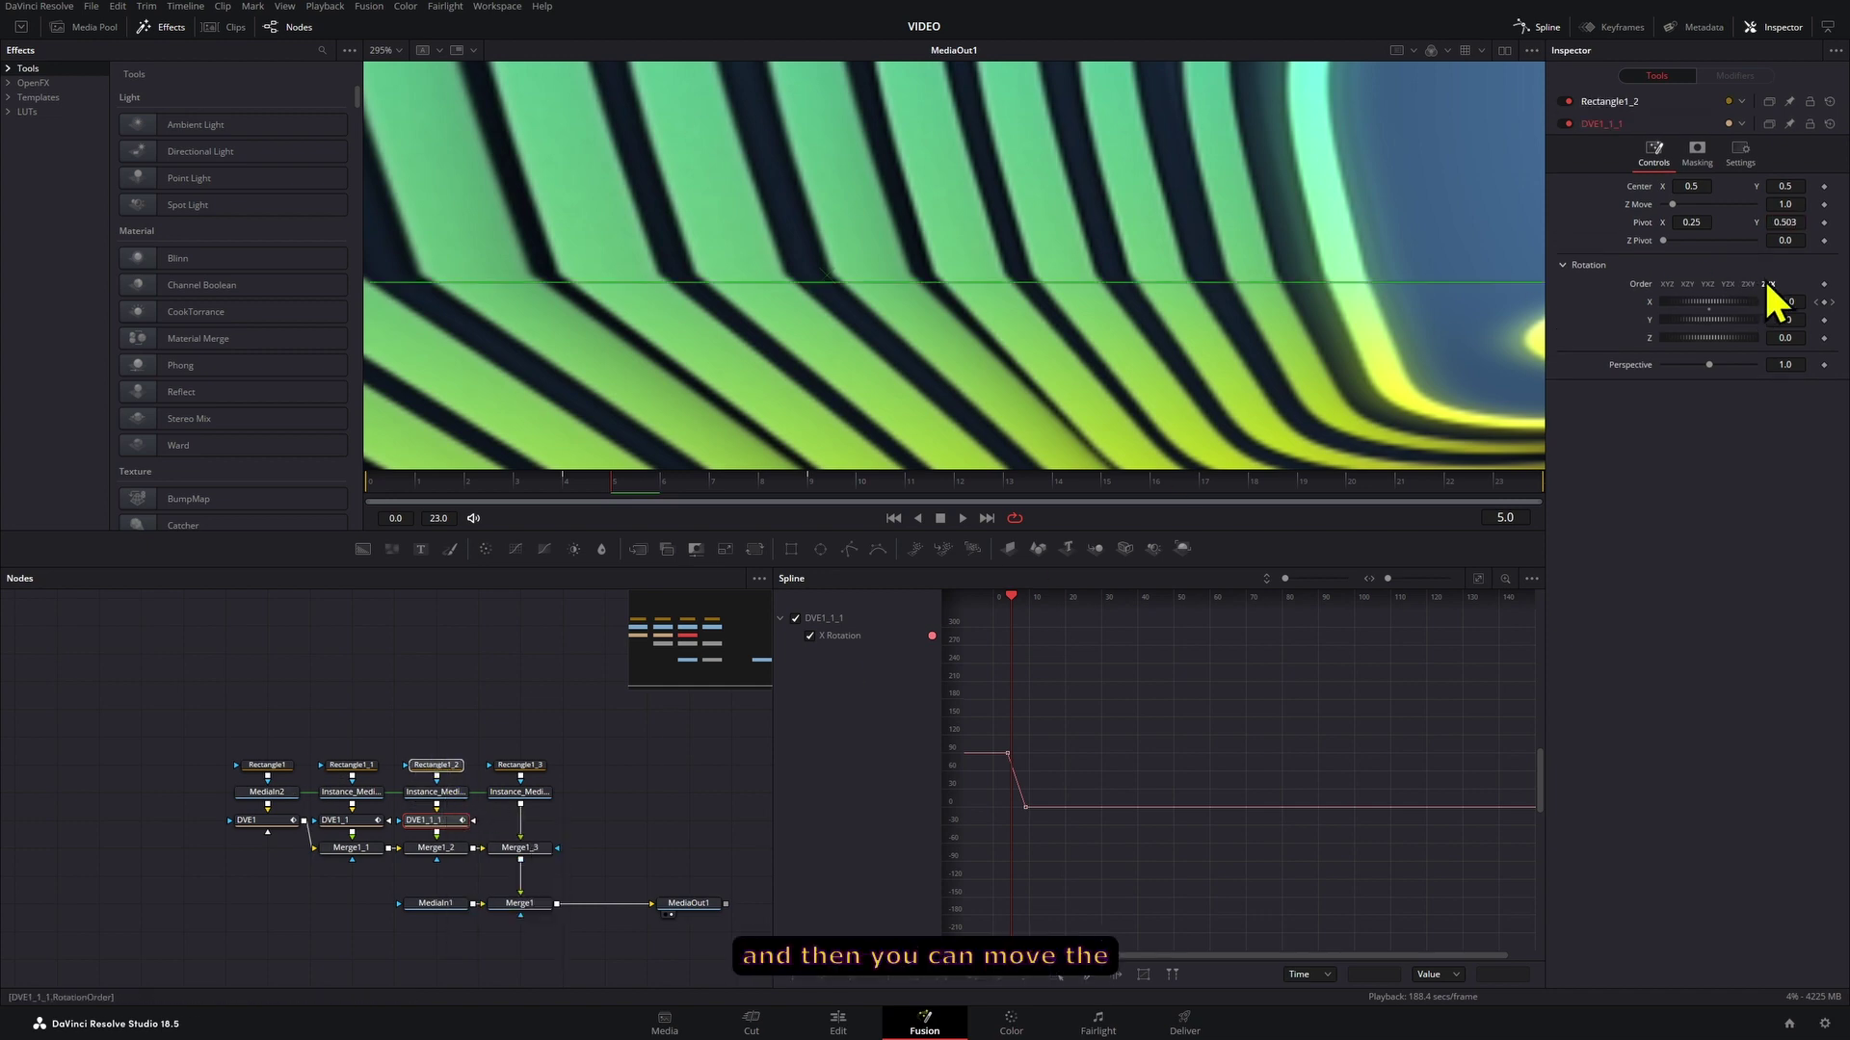
pyautogui.moveTo(1783, 222); pyautogui.dragTo(1781, 224)
pyautogui.scroll(-10, 1187, 308)
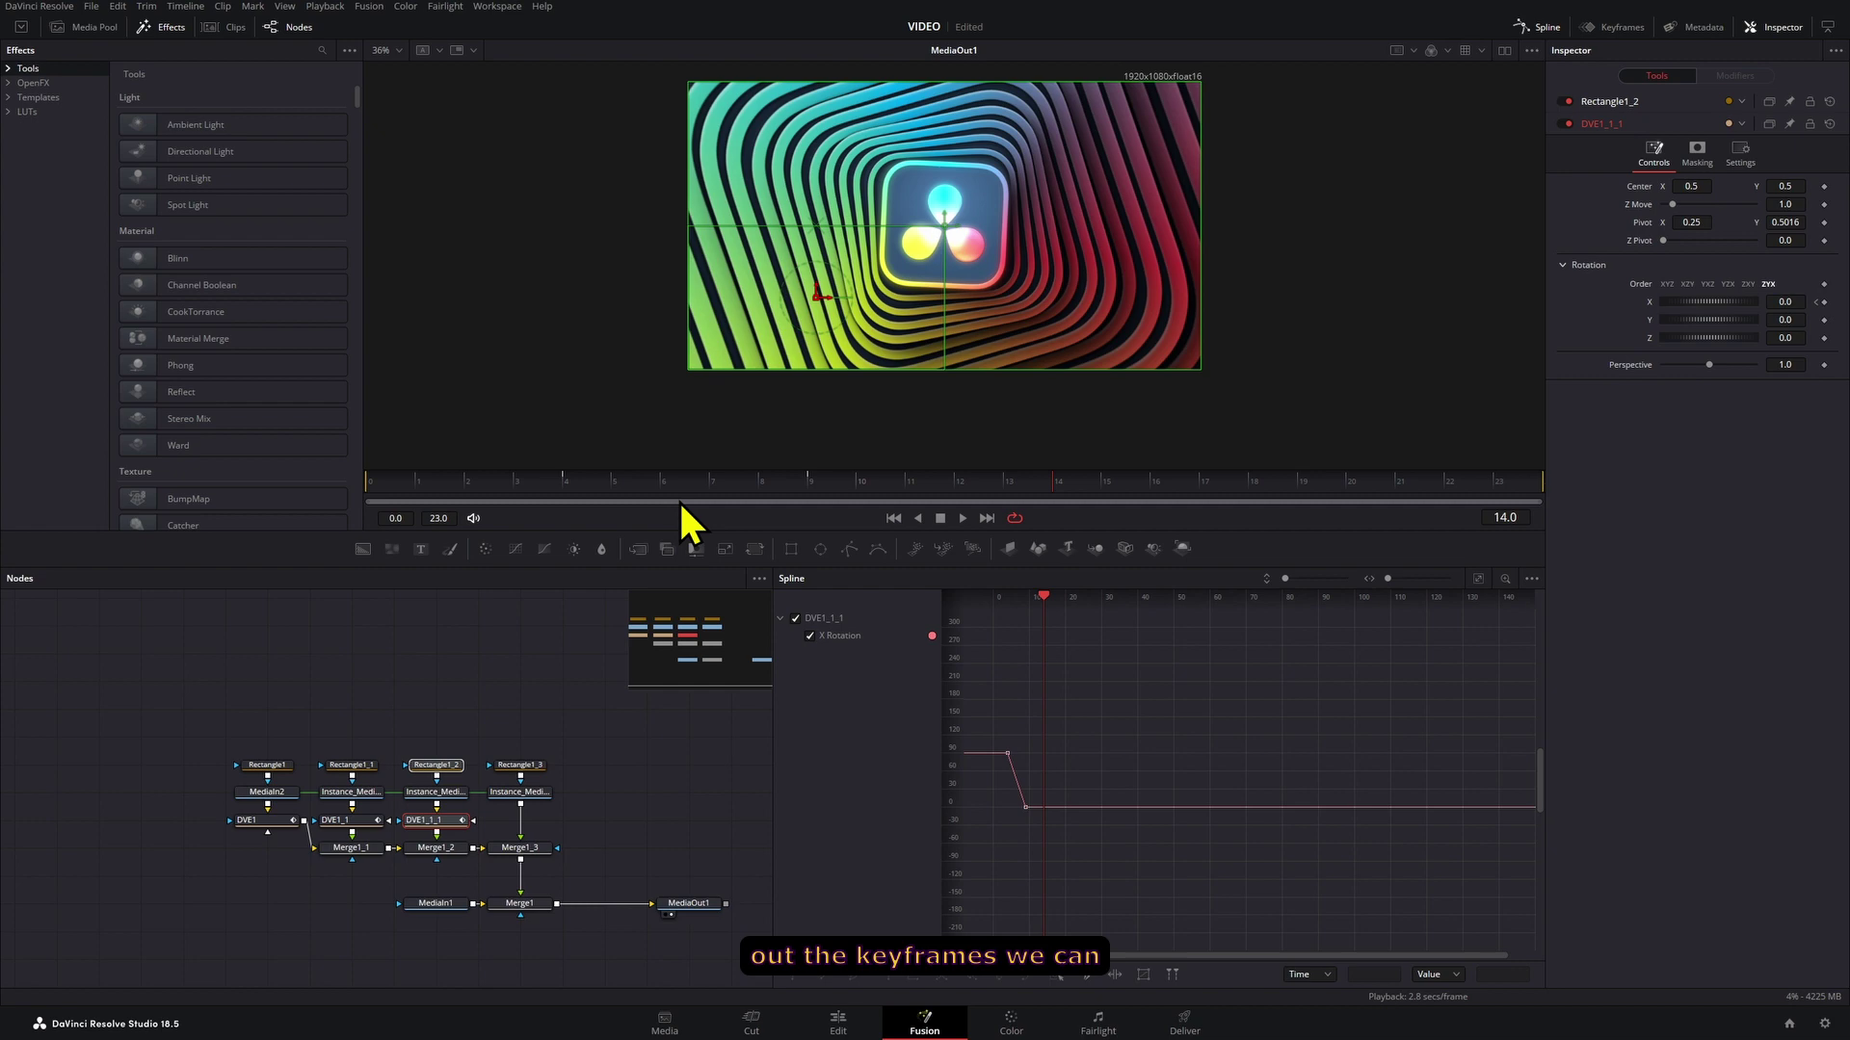
# Preview the third panel's unfold from frame 4 to frame 9 and leave the playhead at frame 9
pyautogui.click(575, 482)
pyautogui.moveTo(575, 481); pyautogui.dragTo(818, 493)
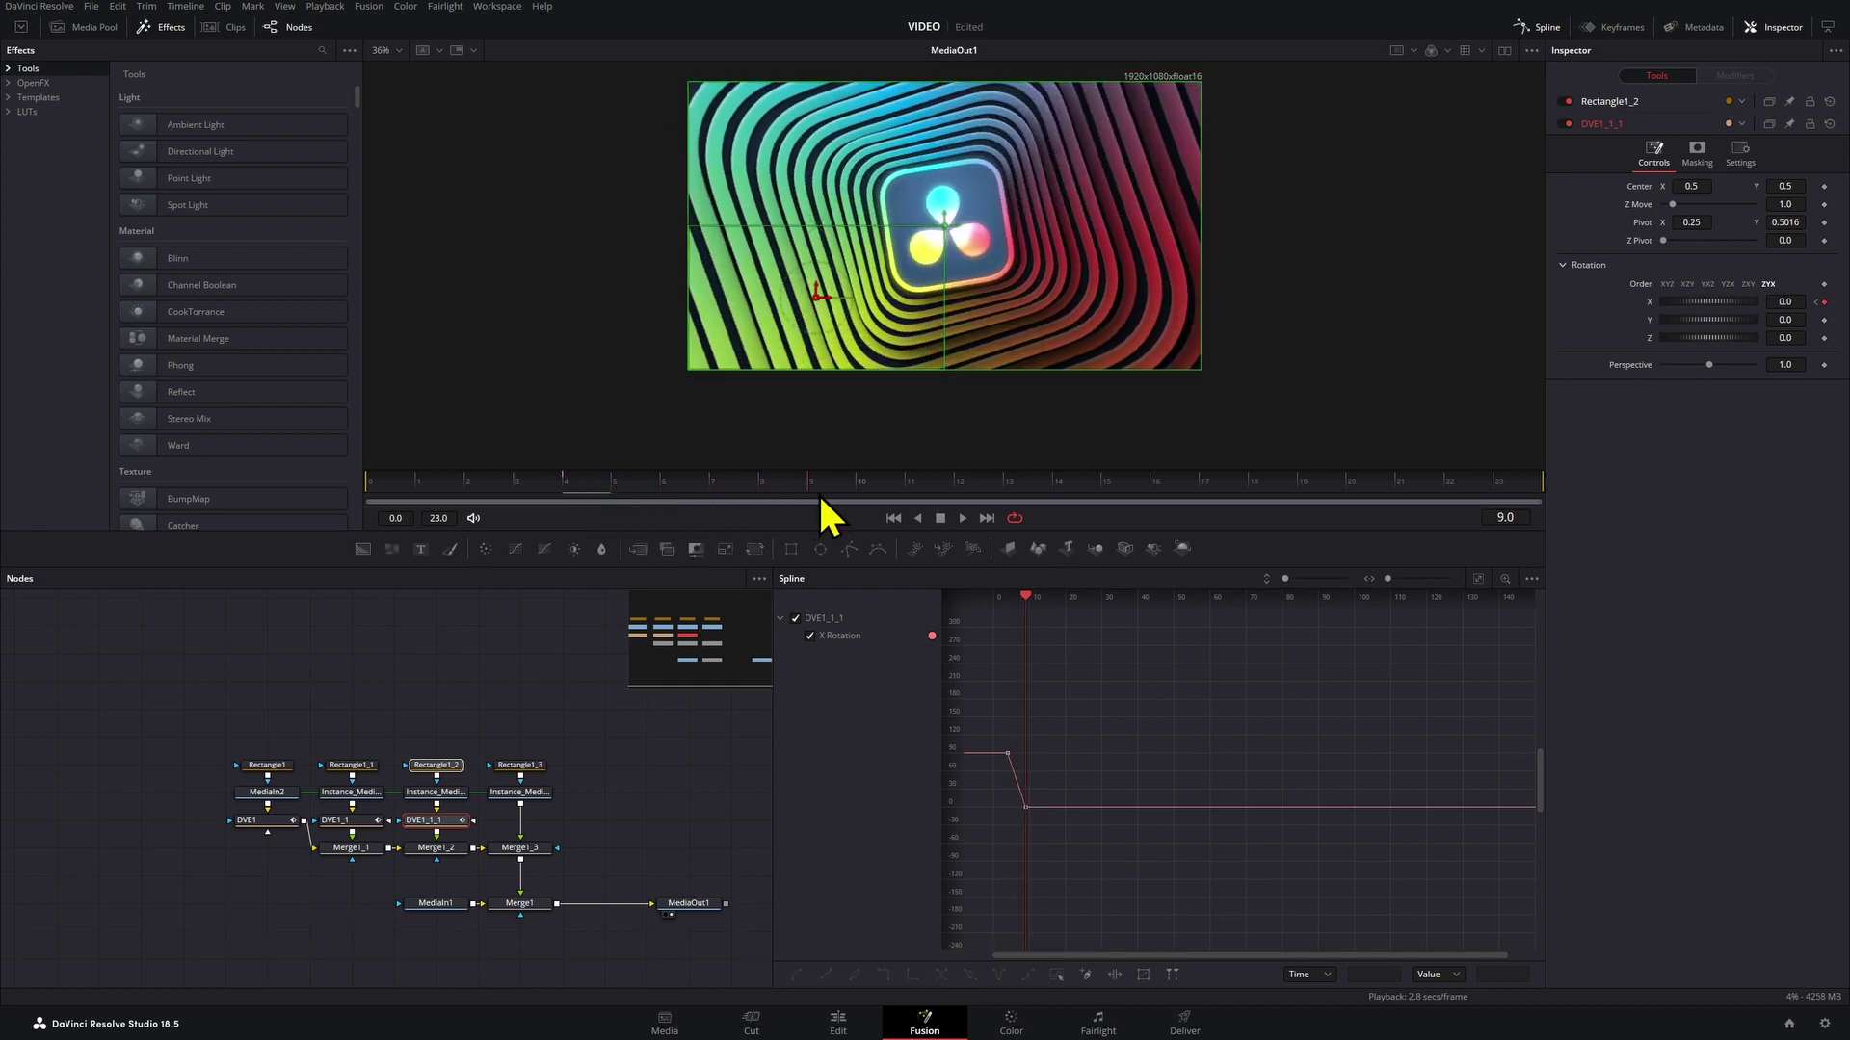
pyautogui.click(535, 848)
pyautogui.click(585, 809)
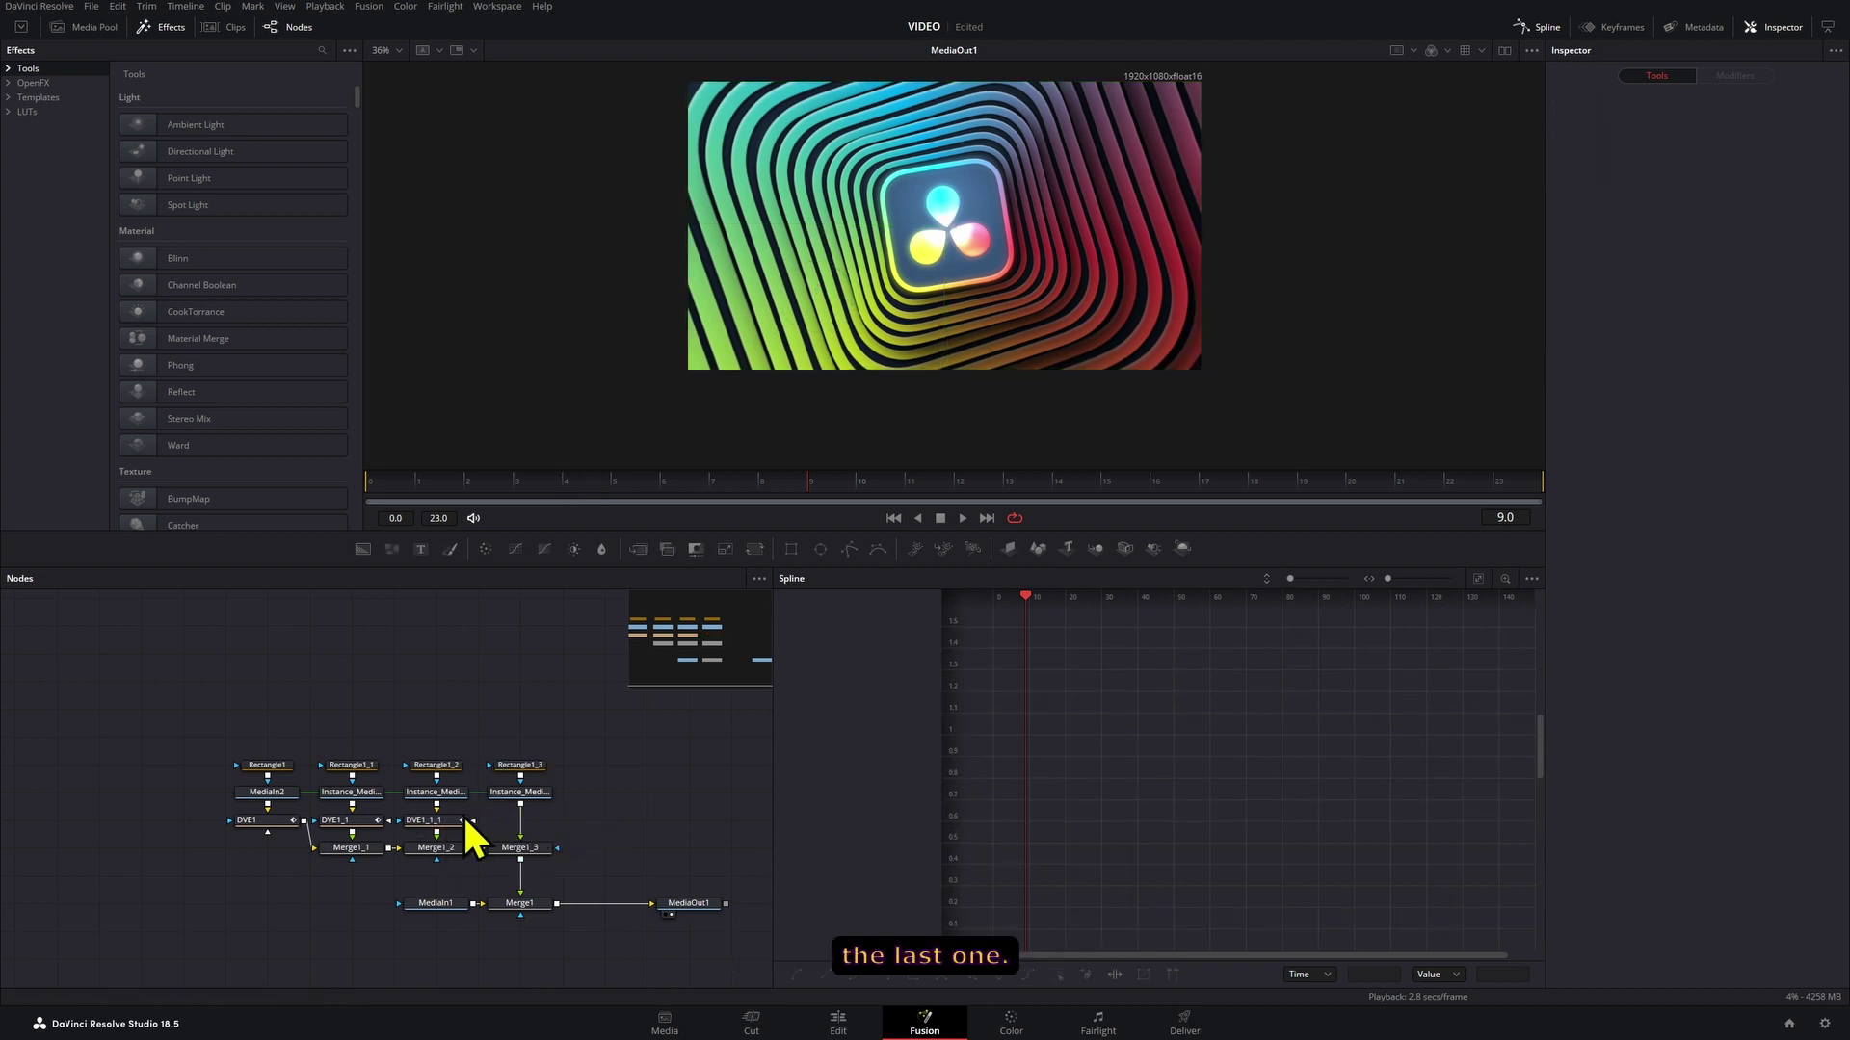
# Paste a copy of DVE1_1_1 between the last MediaIn2 instance and Merge1_3
pyautogui.click(456, 820)
pyautogui.hotkey('ctrl', 'c')
pyautogui.click(570, 819)
pyautogui.hotkey('ctrl', 'v')
pyautogui.moveTo(586, 822); pyautogui.dragTo(547, 825)
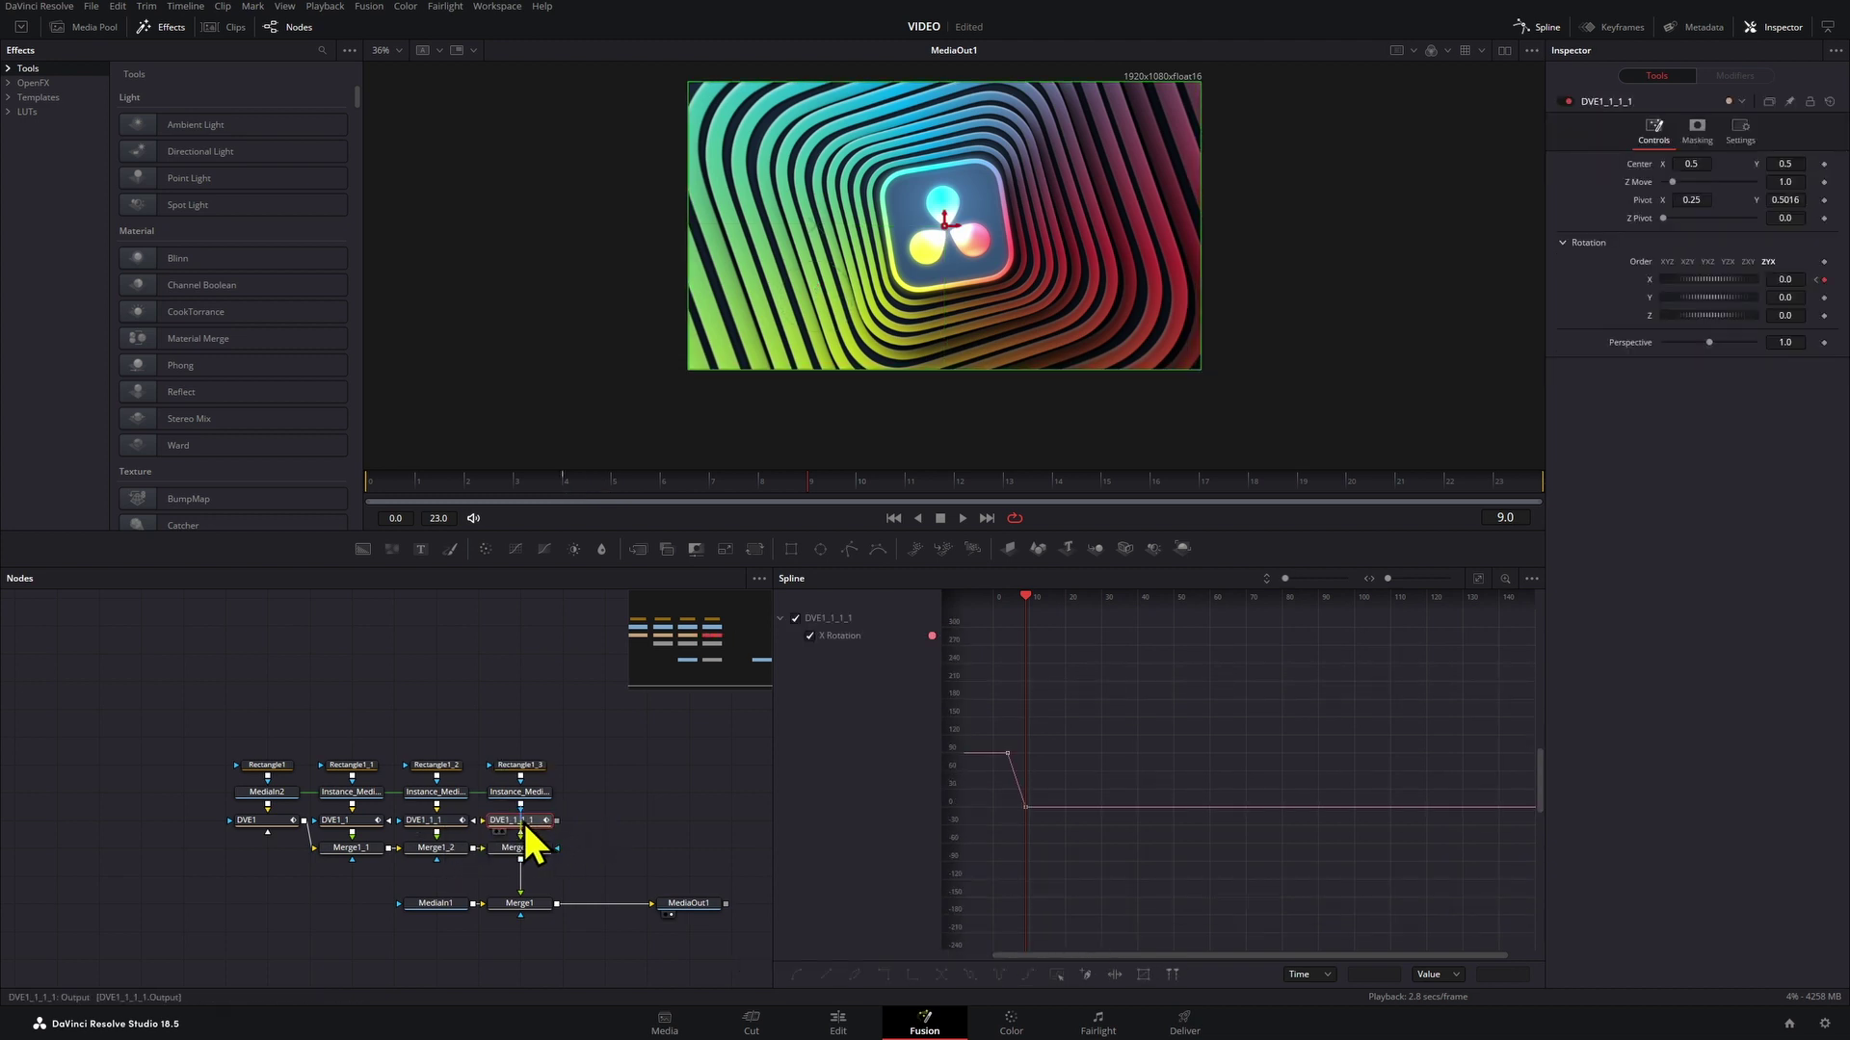
# Shift both X rotation keyframes of the last panel's DVE to frames 9 and 14
pyautogui.moveTo(1084, 704); pyautogui.dragTo(993, 834)
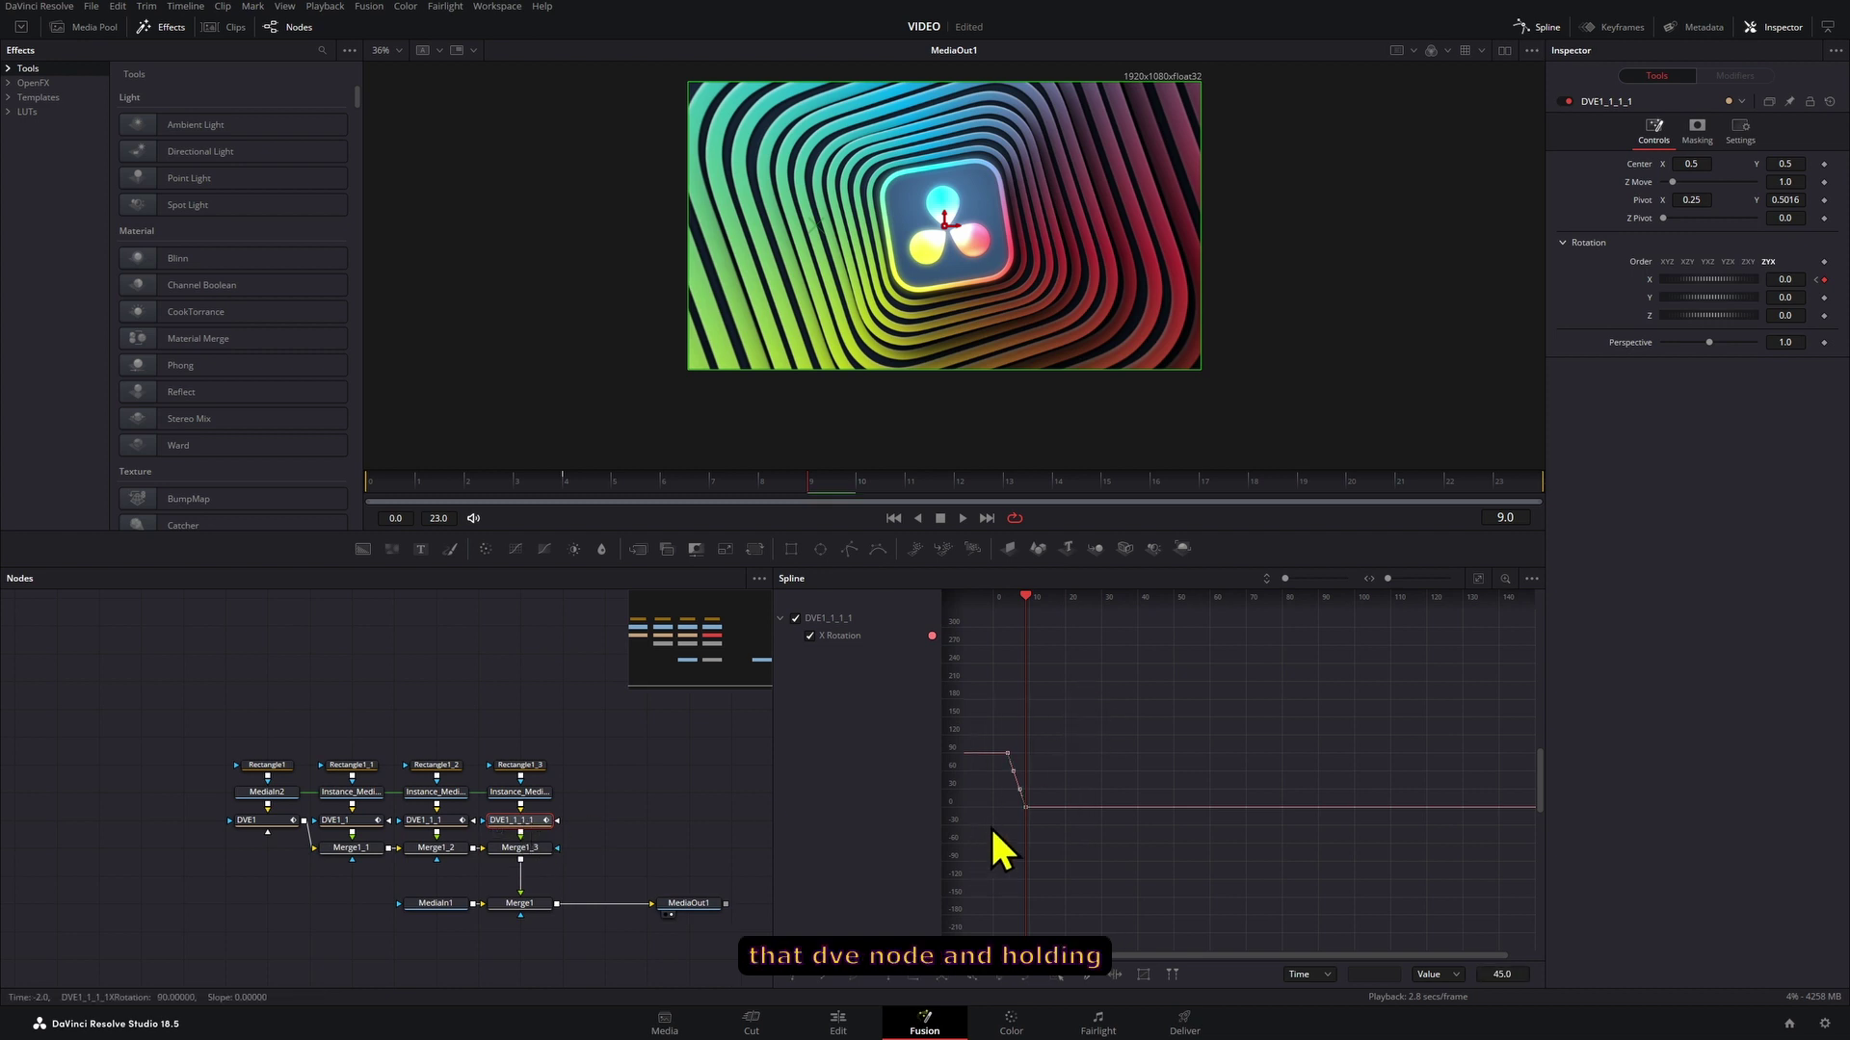
pyautogui.moveTo(1004, 758); pyautogui.dragTo(1024, 758)
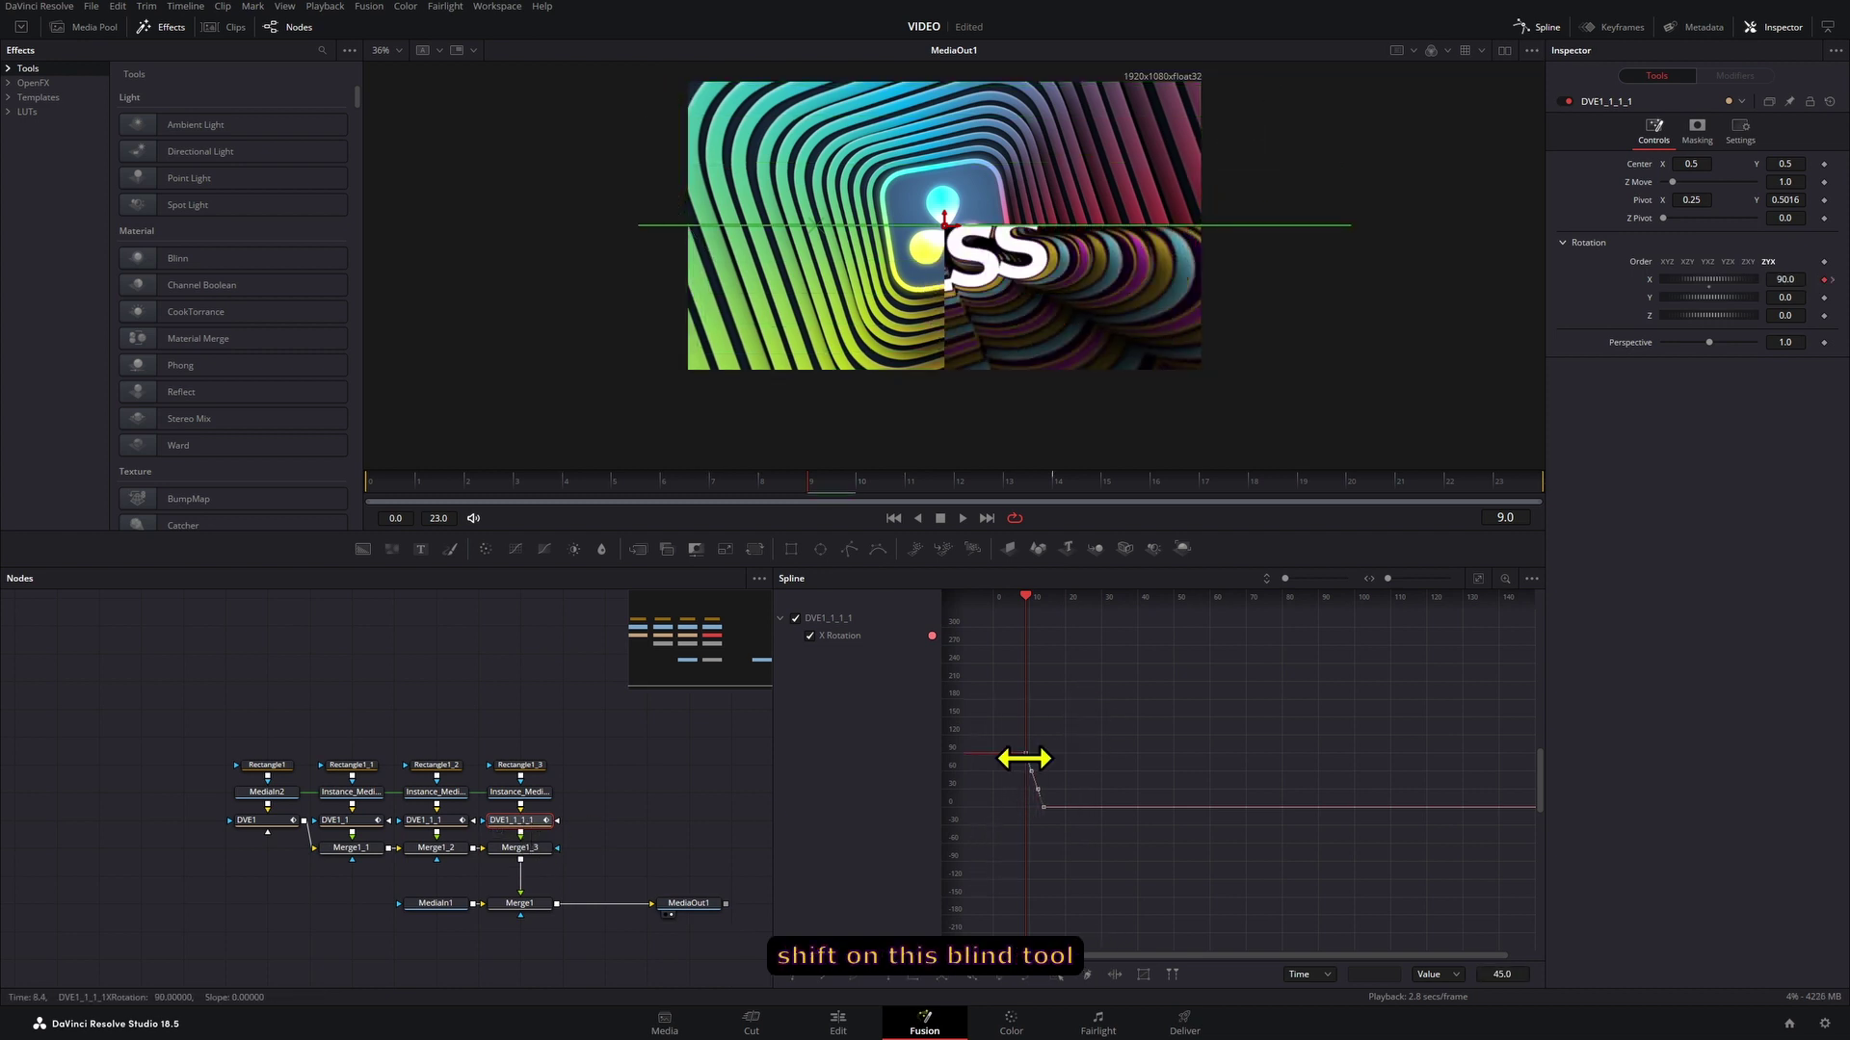
pyautogui.click(1541, 35)
pyautogui.click(1541, 35)
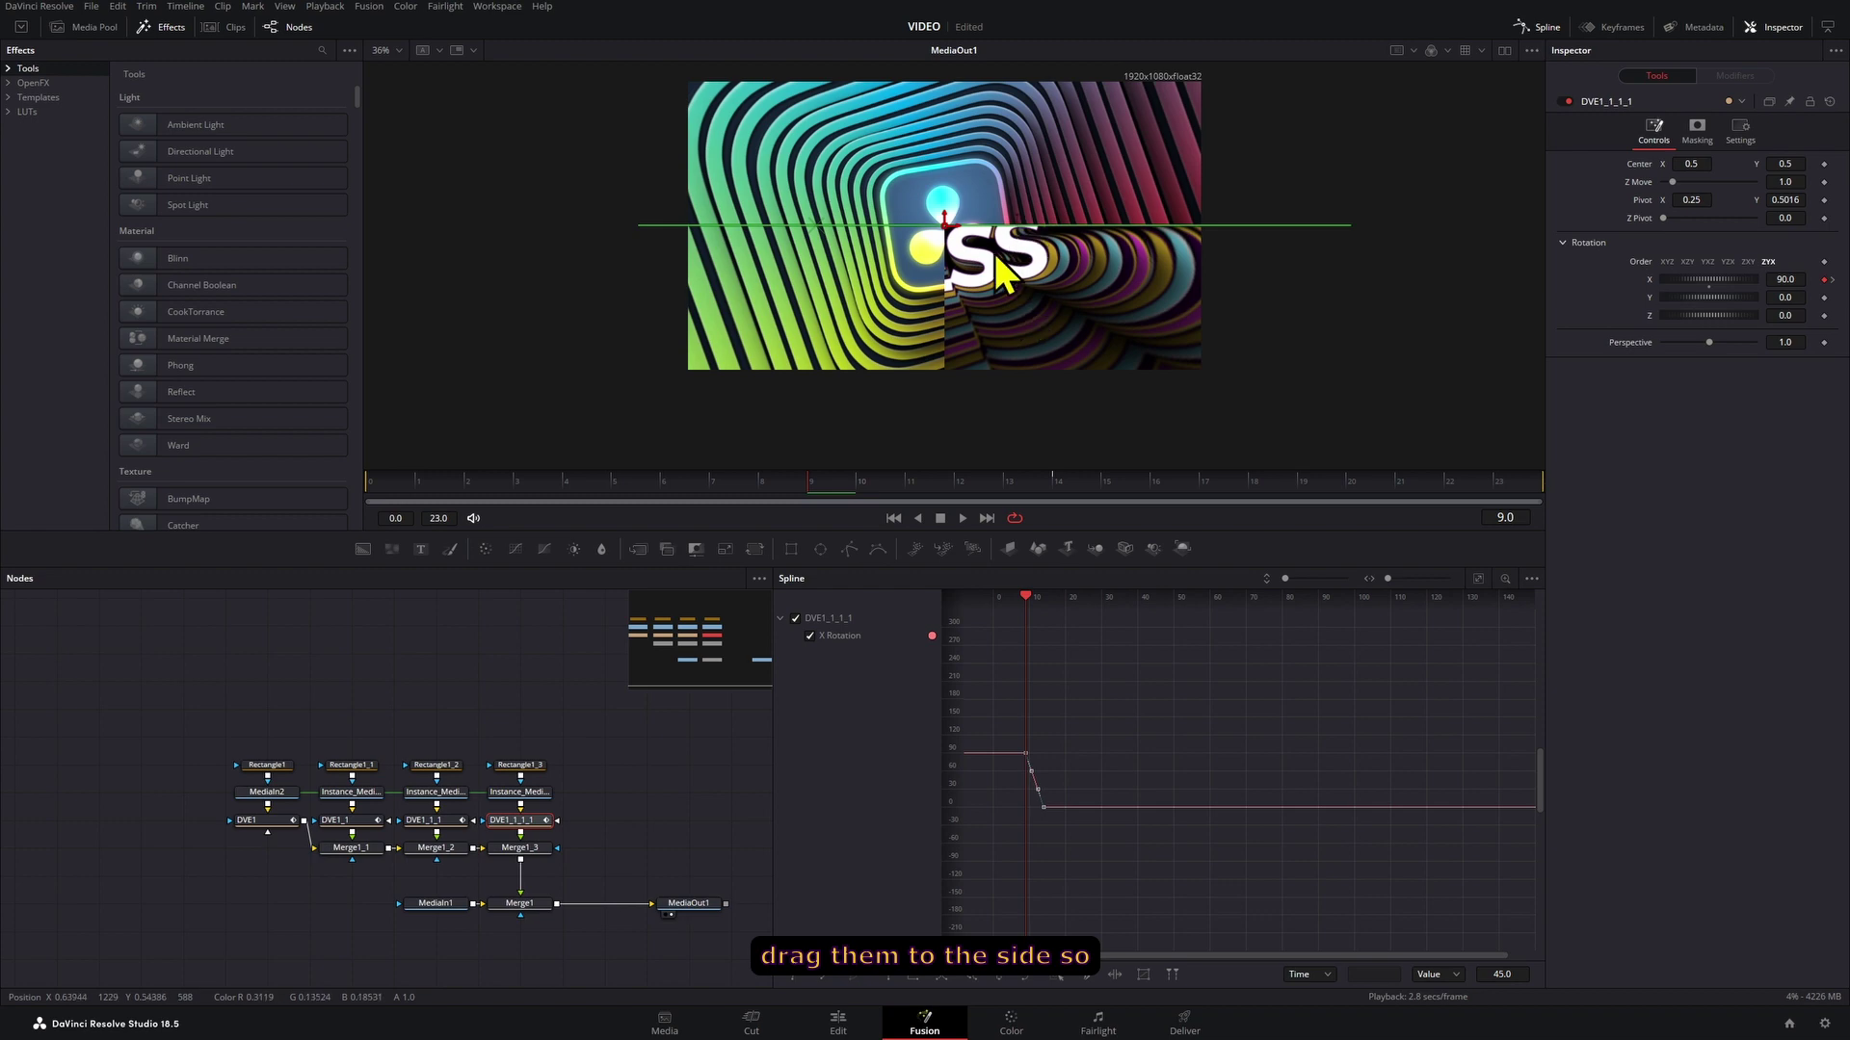
# Set the pivot X of the last panel's DVE to 0.75 and play back the complete fold-out
pyautogui.scroll(2, 1002, 289)
pyautogui.press('space')
pyautogui.click(823, 481)
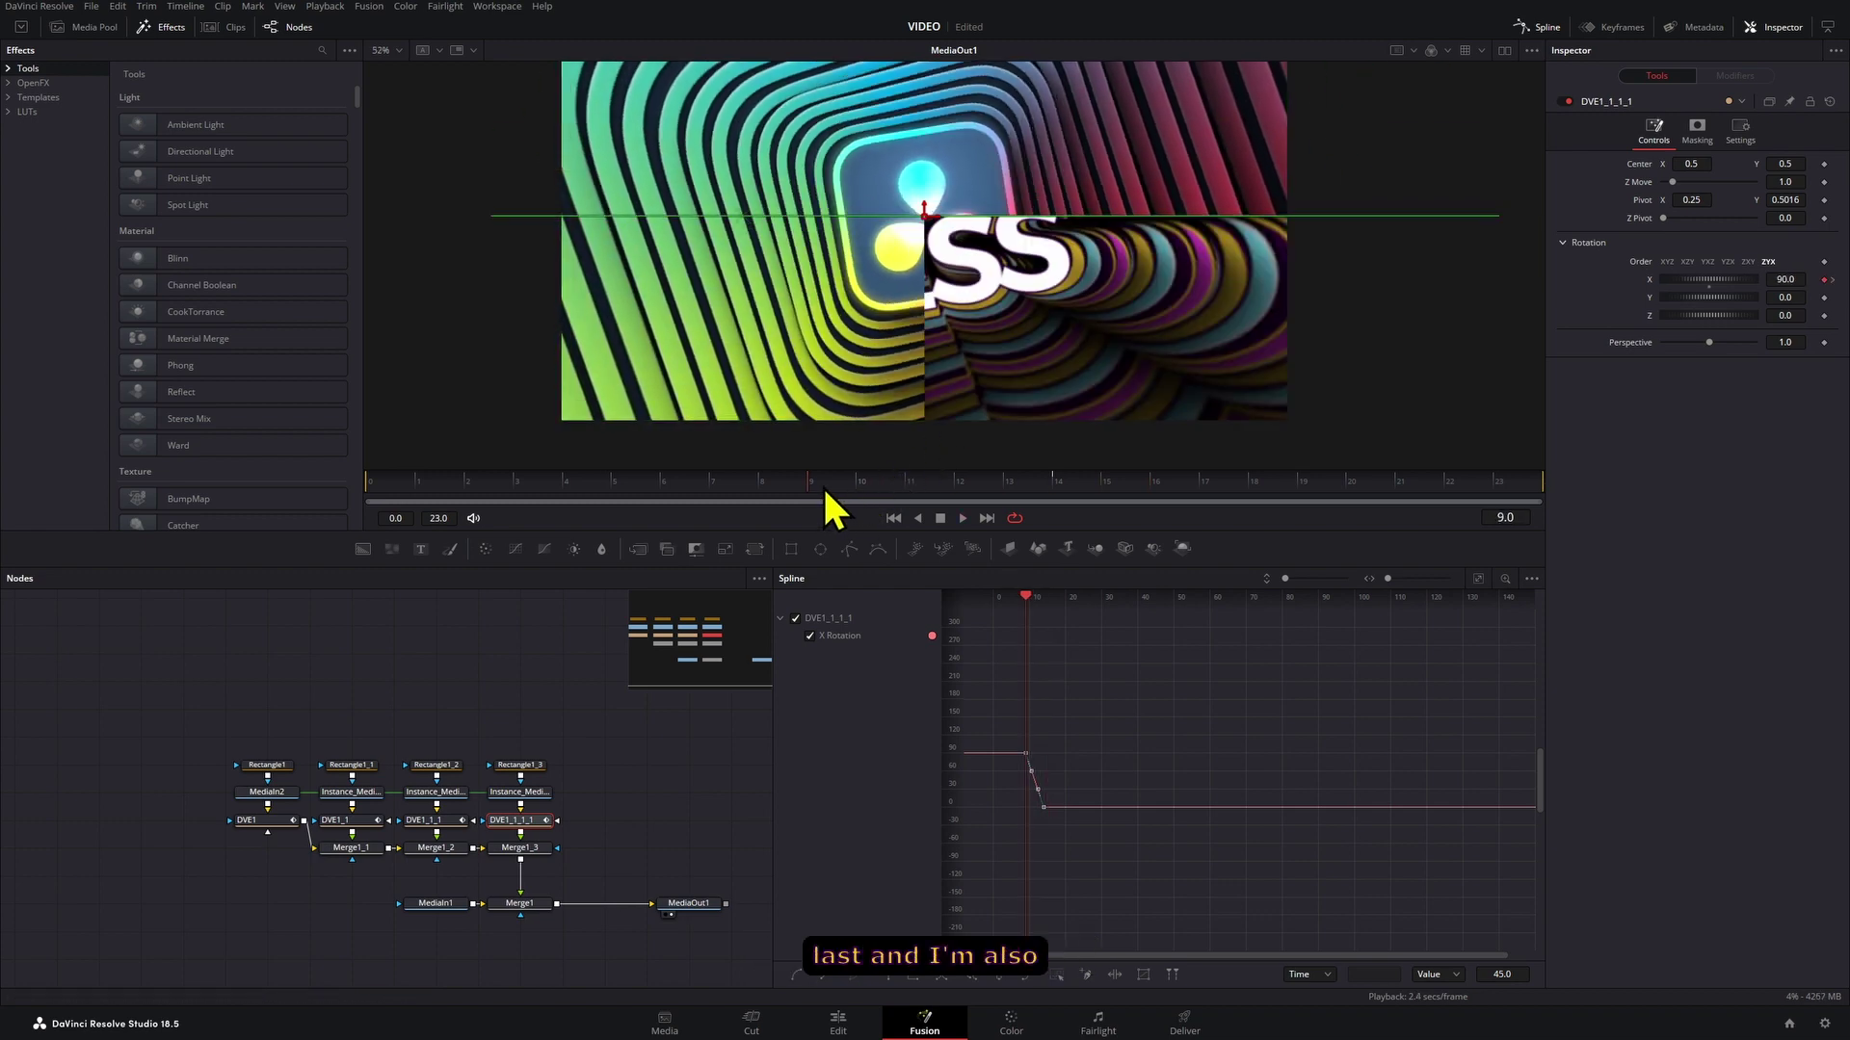
pyautogui.click(1693, 199)
pyautogui.write('0.273')
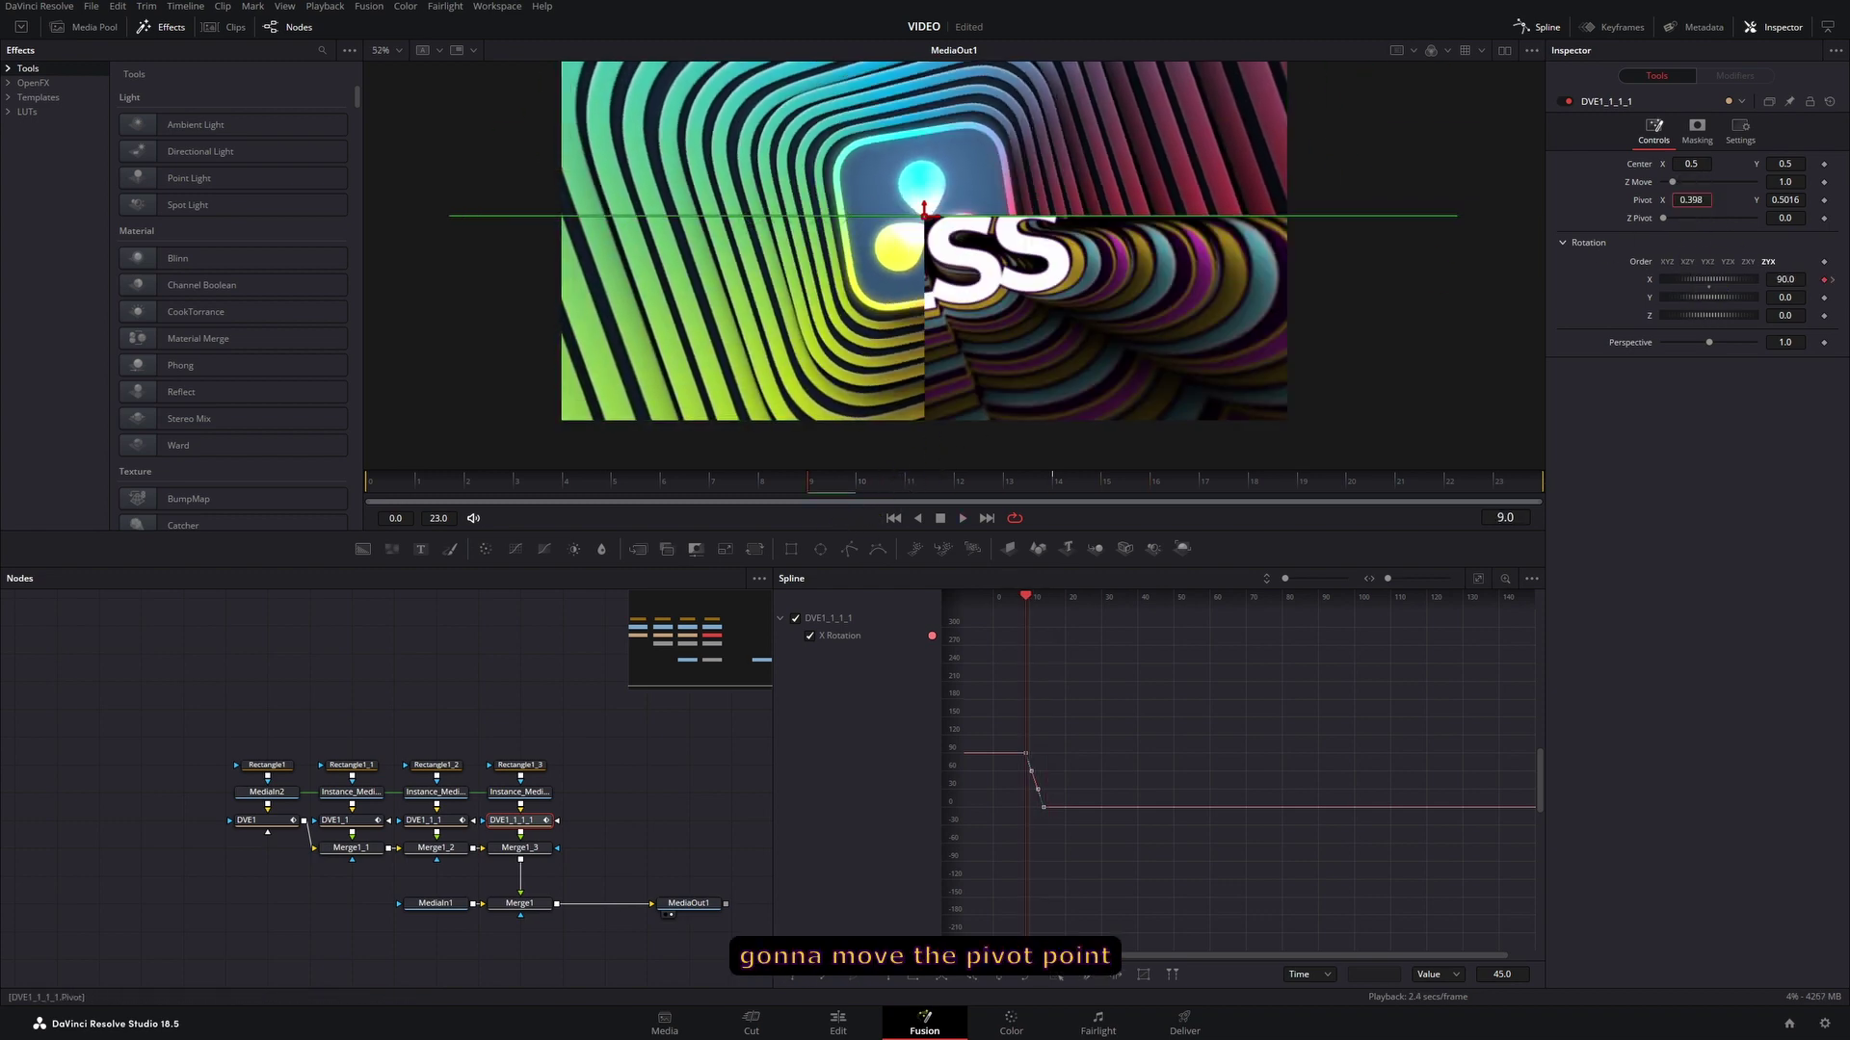
pyautogui.moveTo(850, 216); pyautogui.dragTo(962, 217)
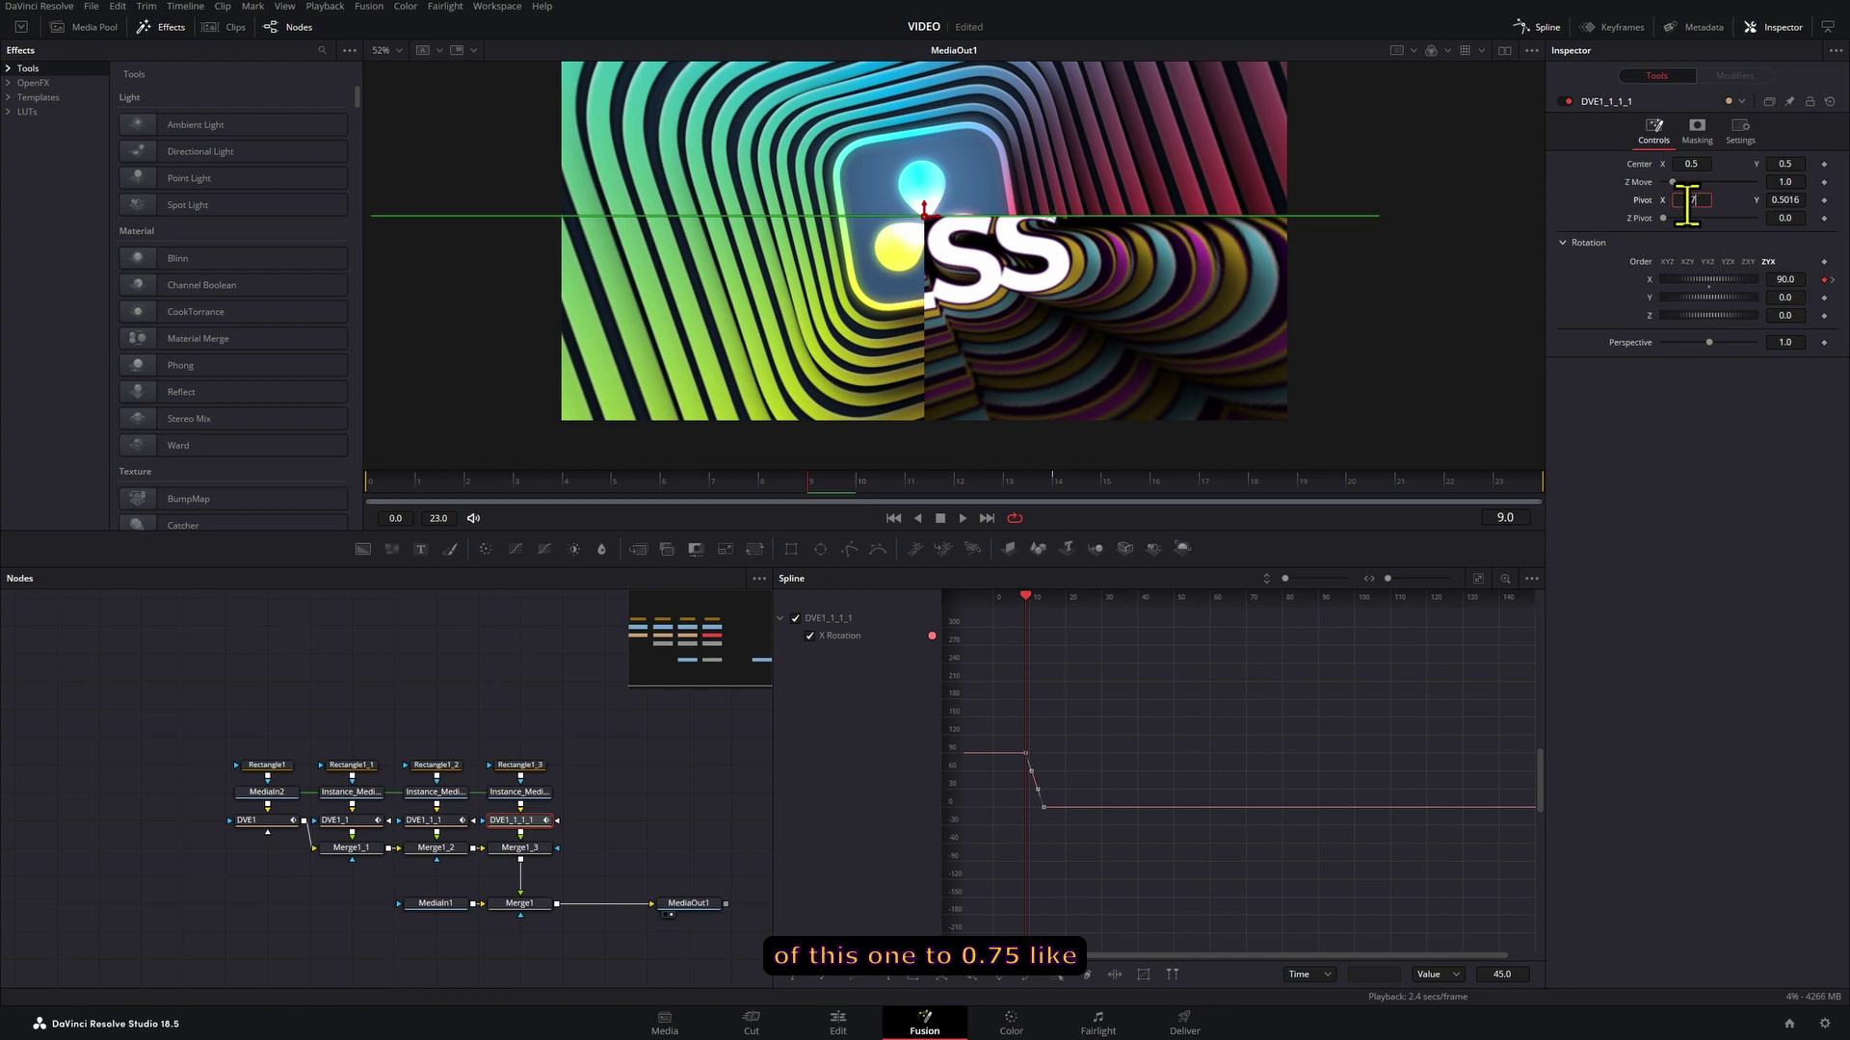
pyautogui.click(626, 775)
pyautogui.press('space')
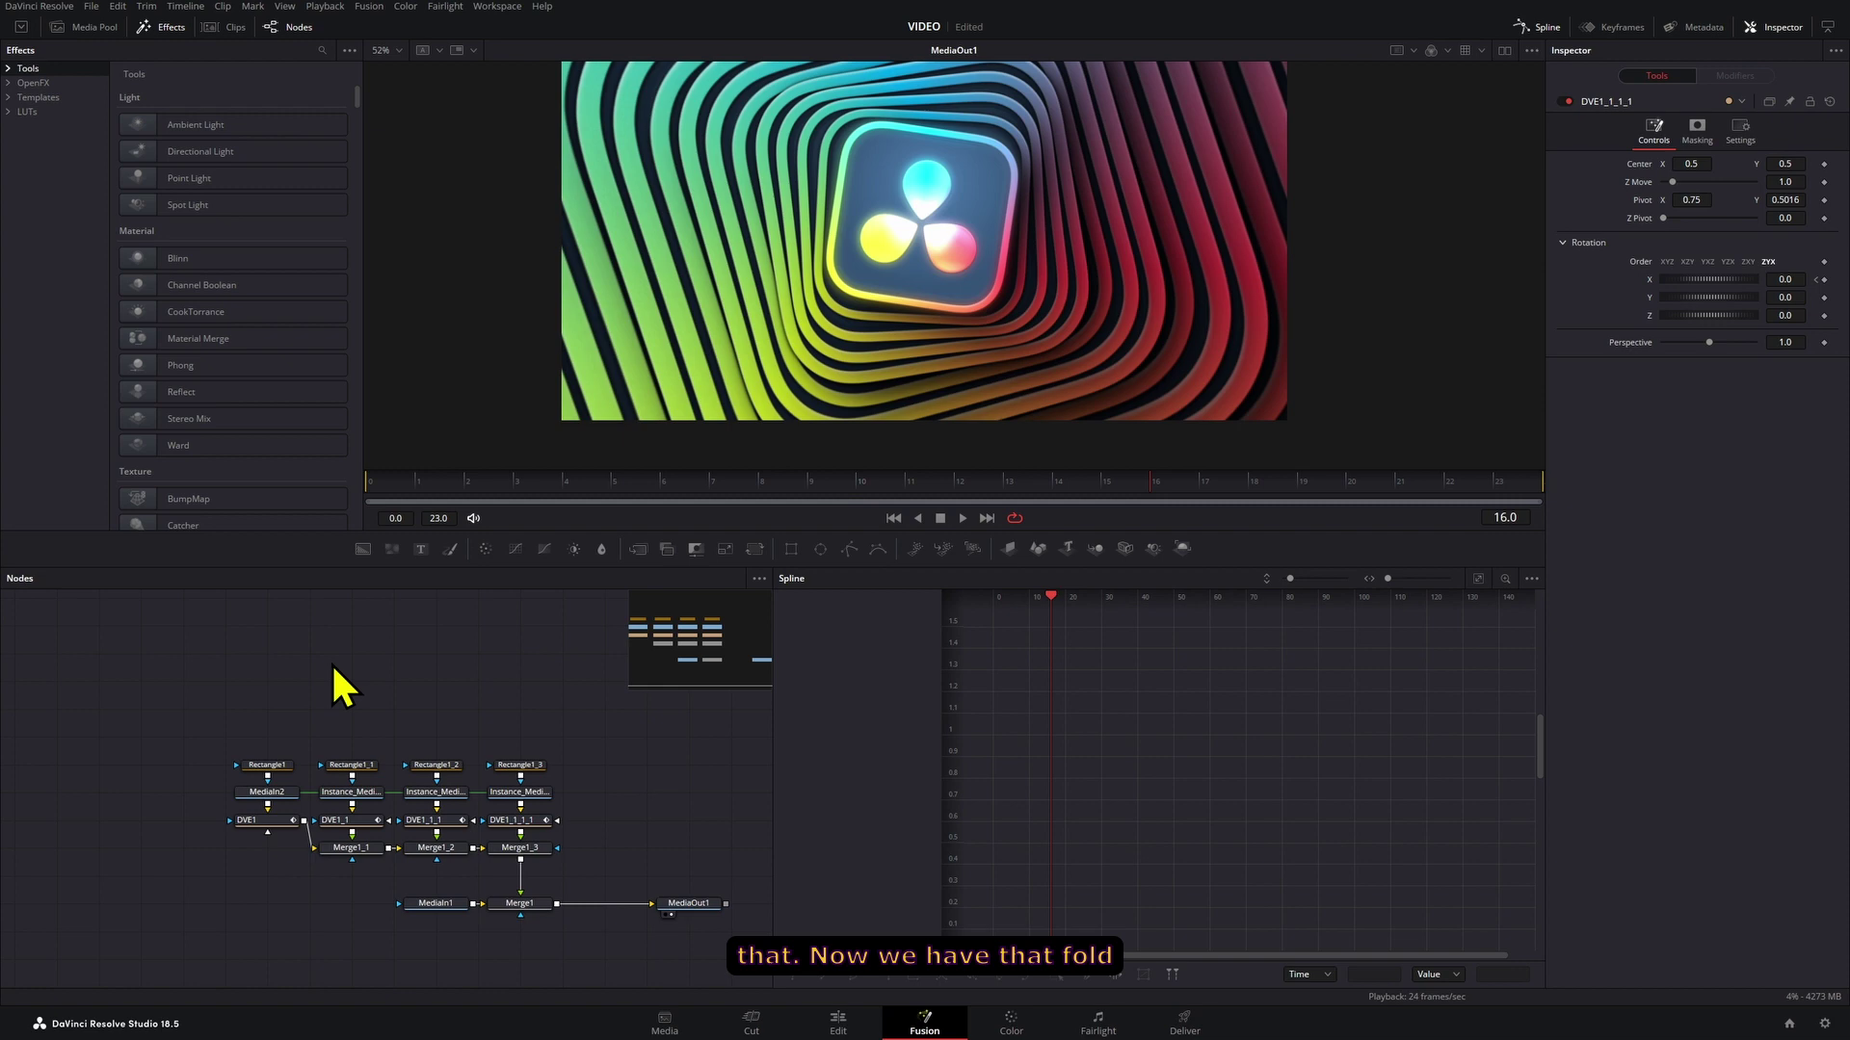
# Insert a Drop Shadow node between Merge1_3 and Merge1
pyautogui.click(545, 855)
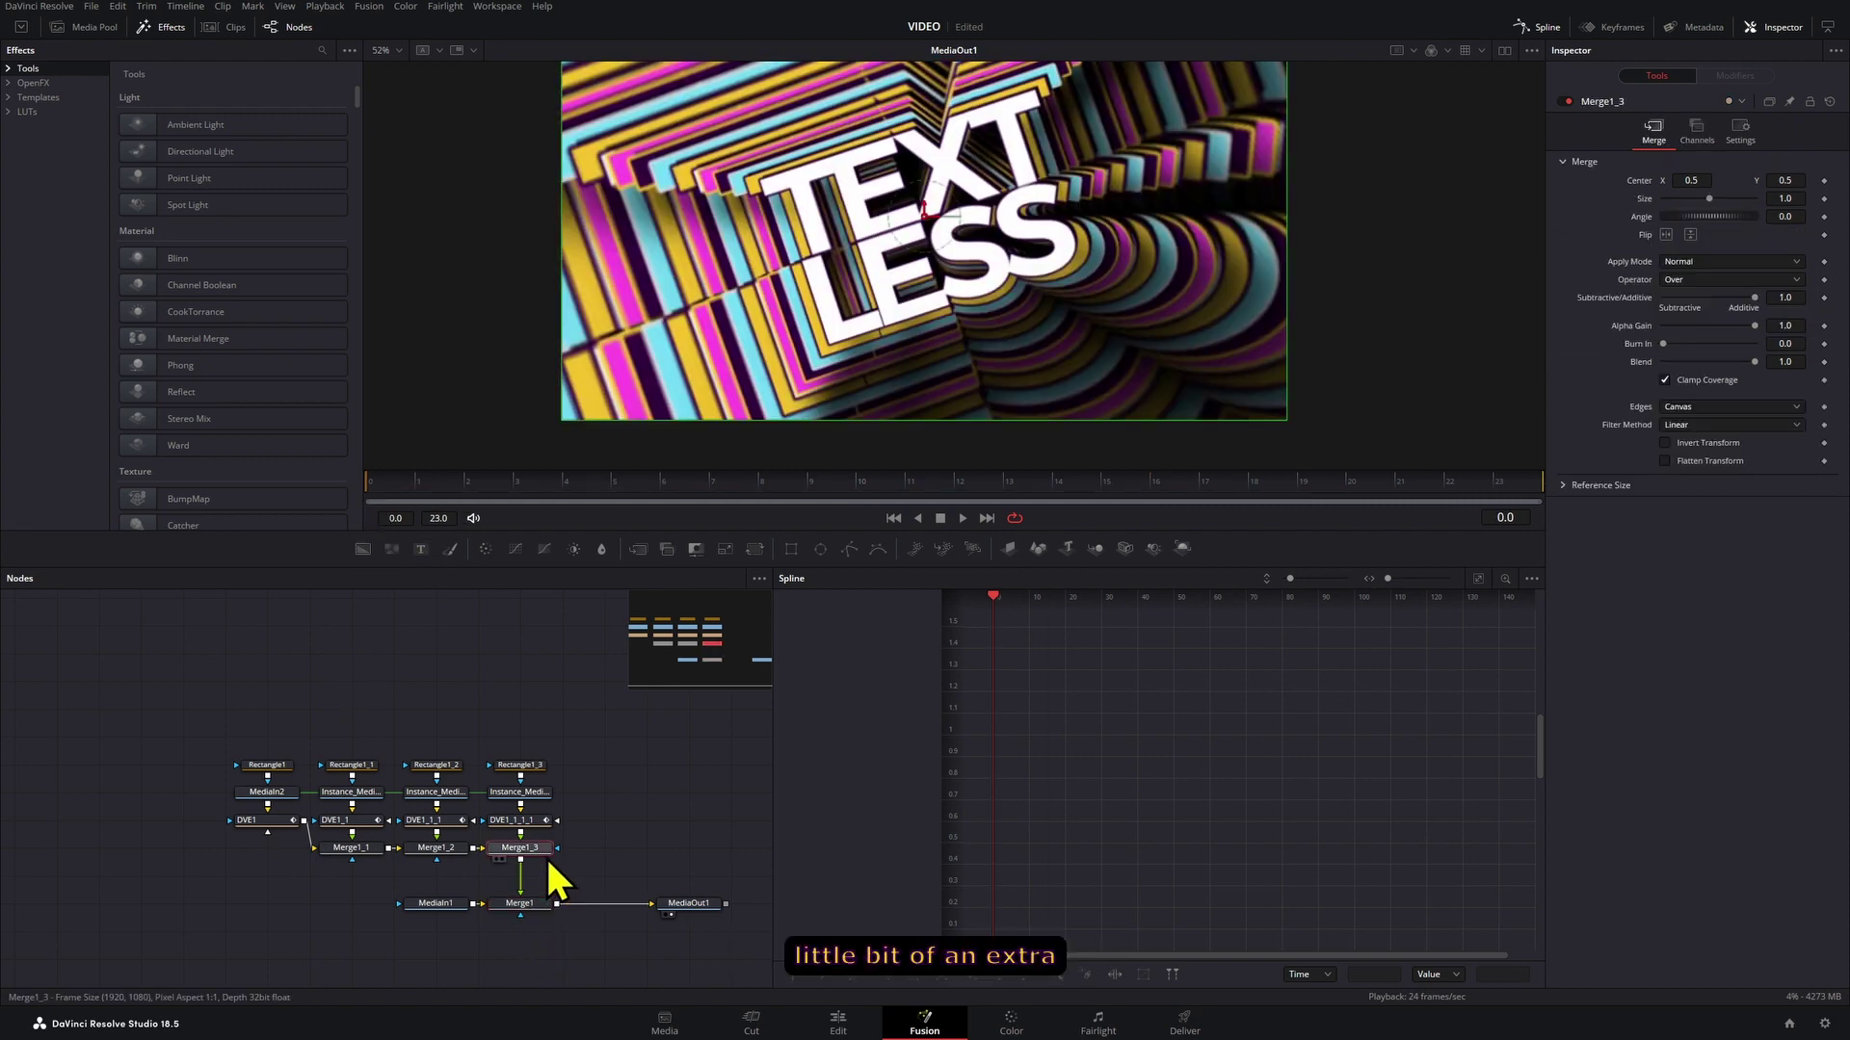
pyautogui.hotkey('shift', 'space')
pyautogui.write('dvedrop')
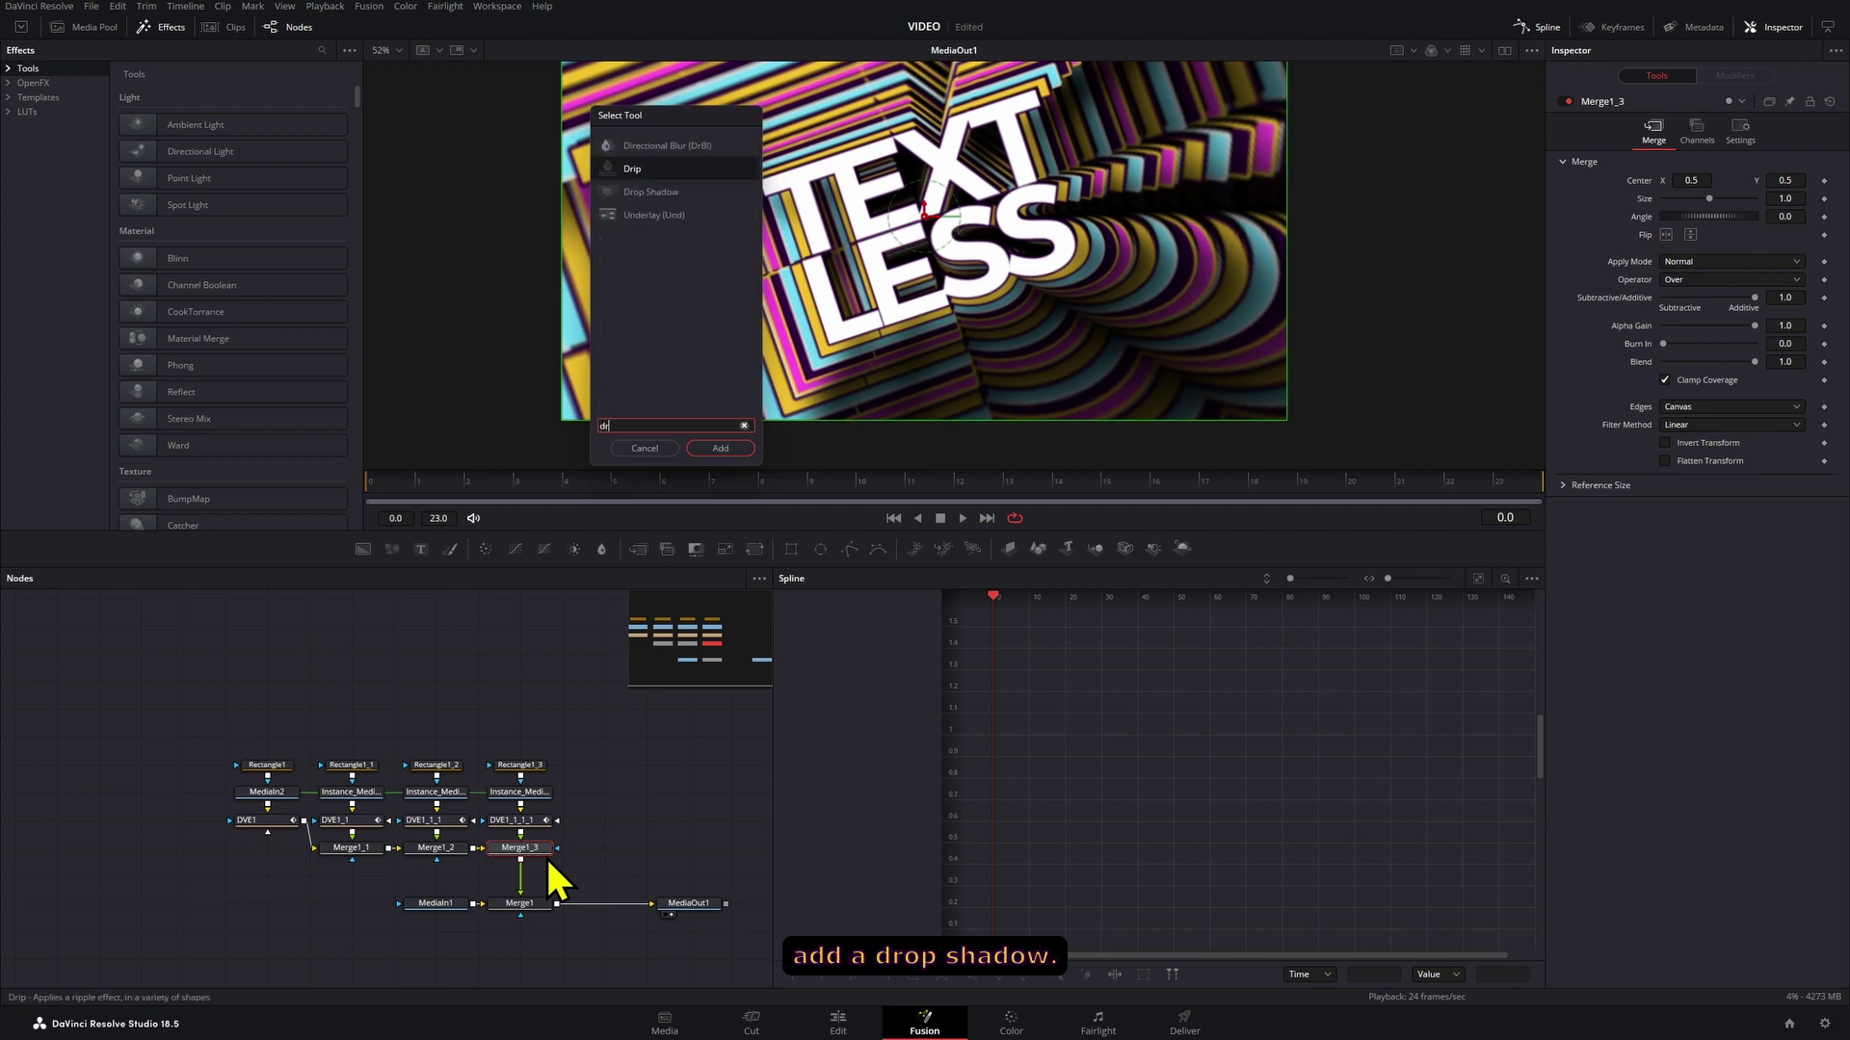
pyautogui.press('Return')
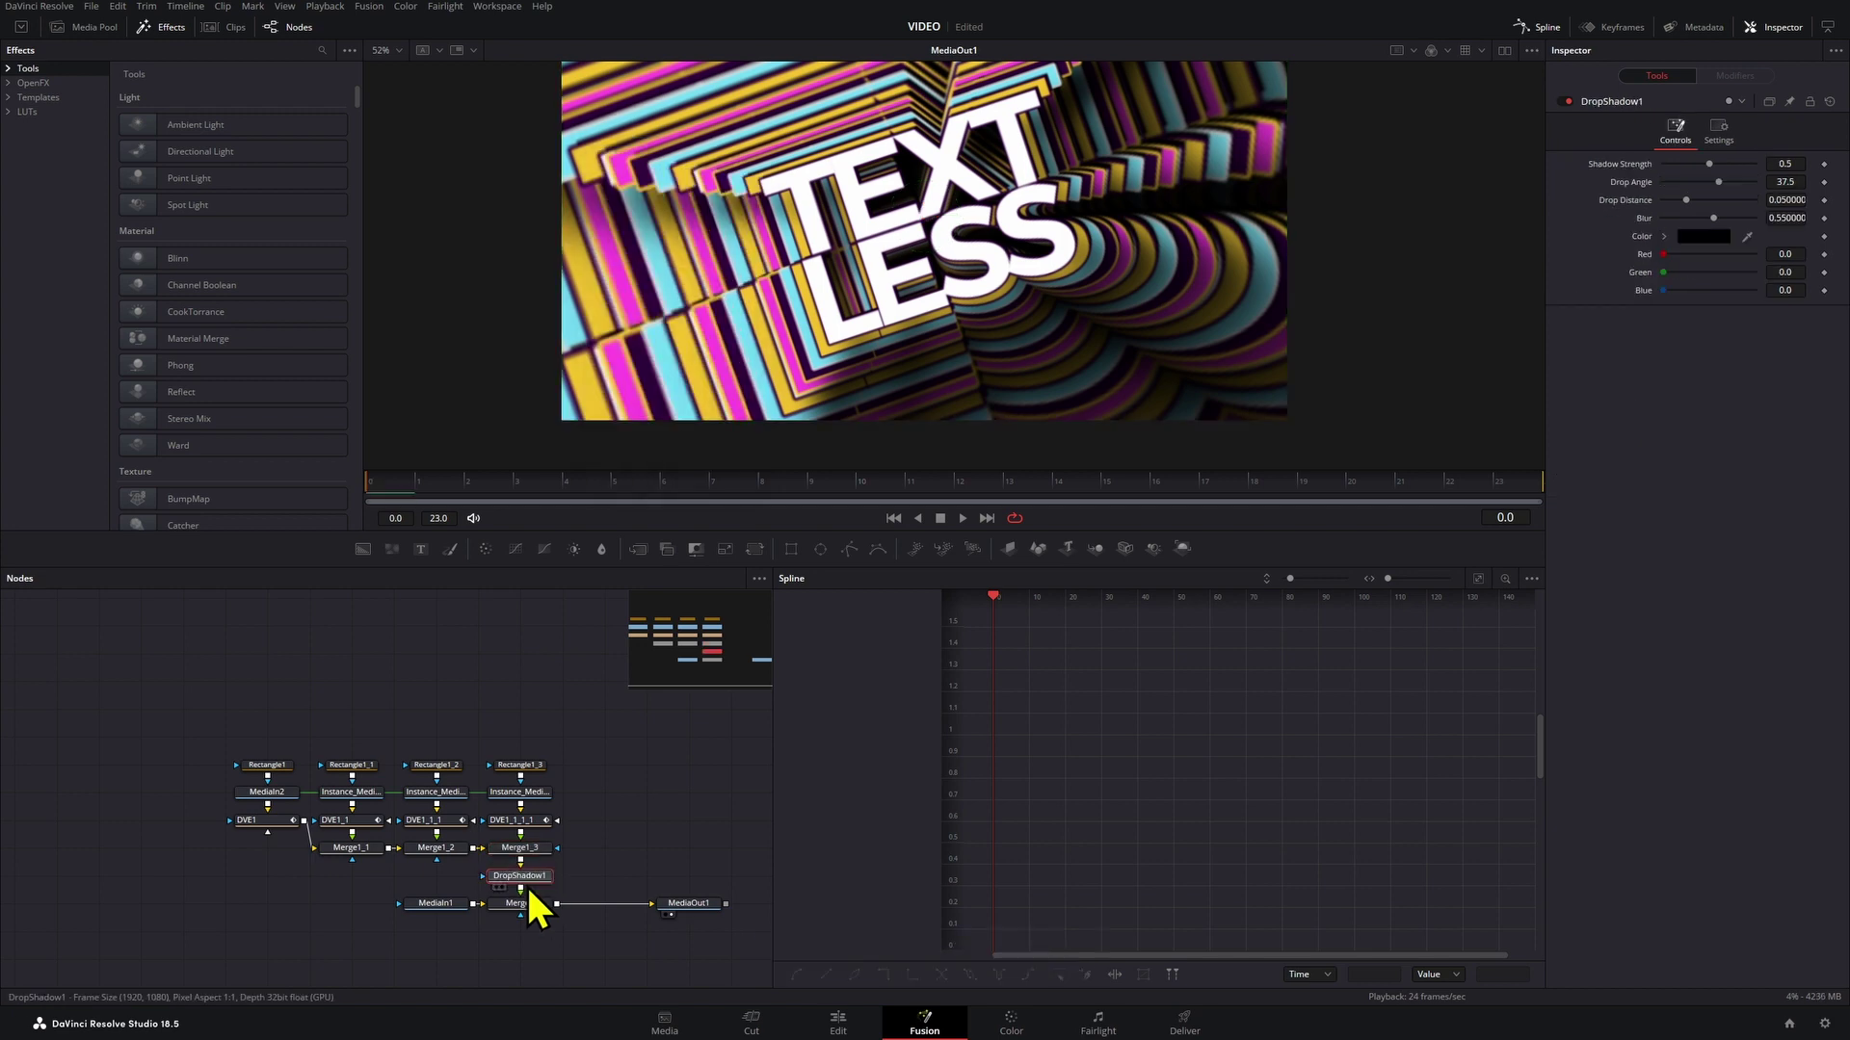
# Set the drop shadow's distance to 0.0379, blur to 0.524 and strength to 0.671, and play back the transition
pyautogui.click(501, 487)
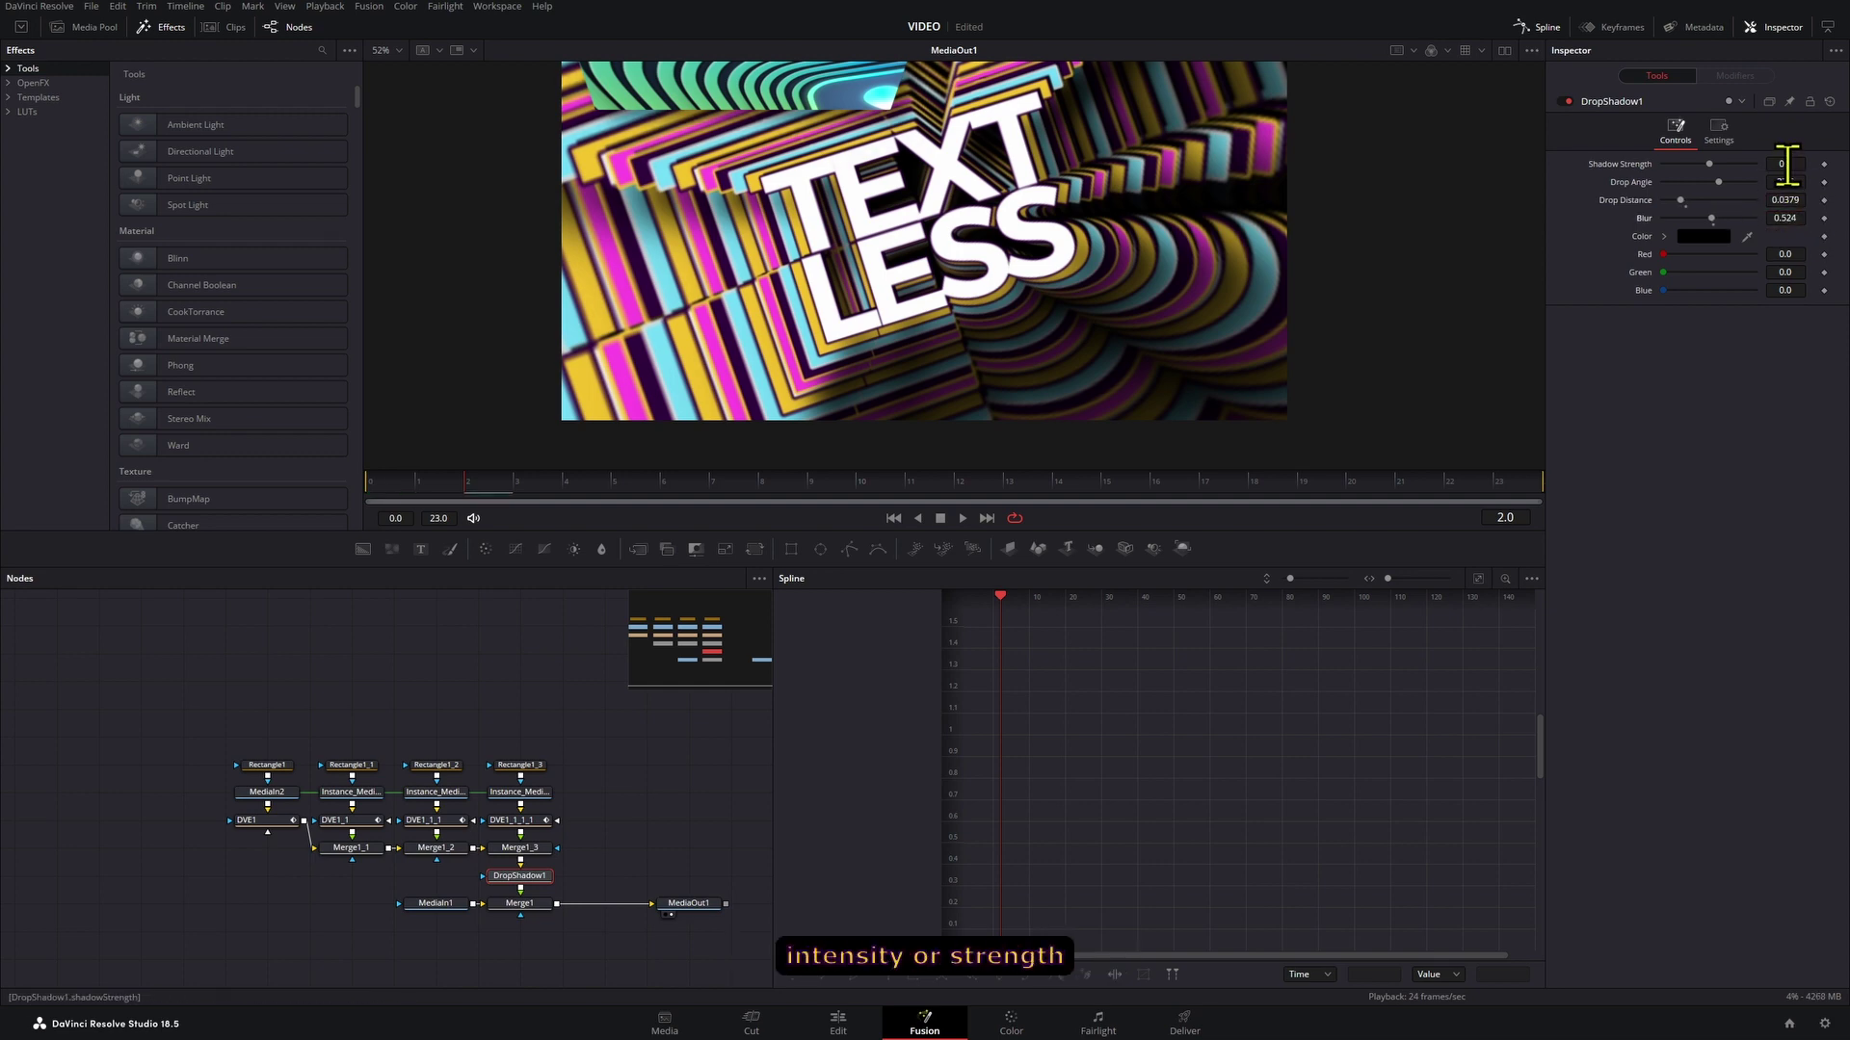
pyautogui.moveTo(1784, 164); pyautogui.dragTo(1764, 145)
pyautogui.press('space')
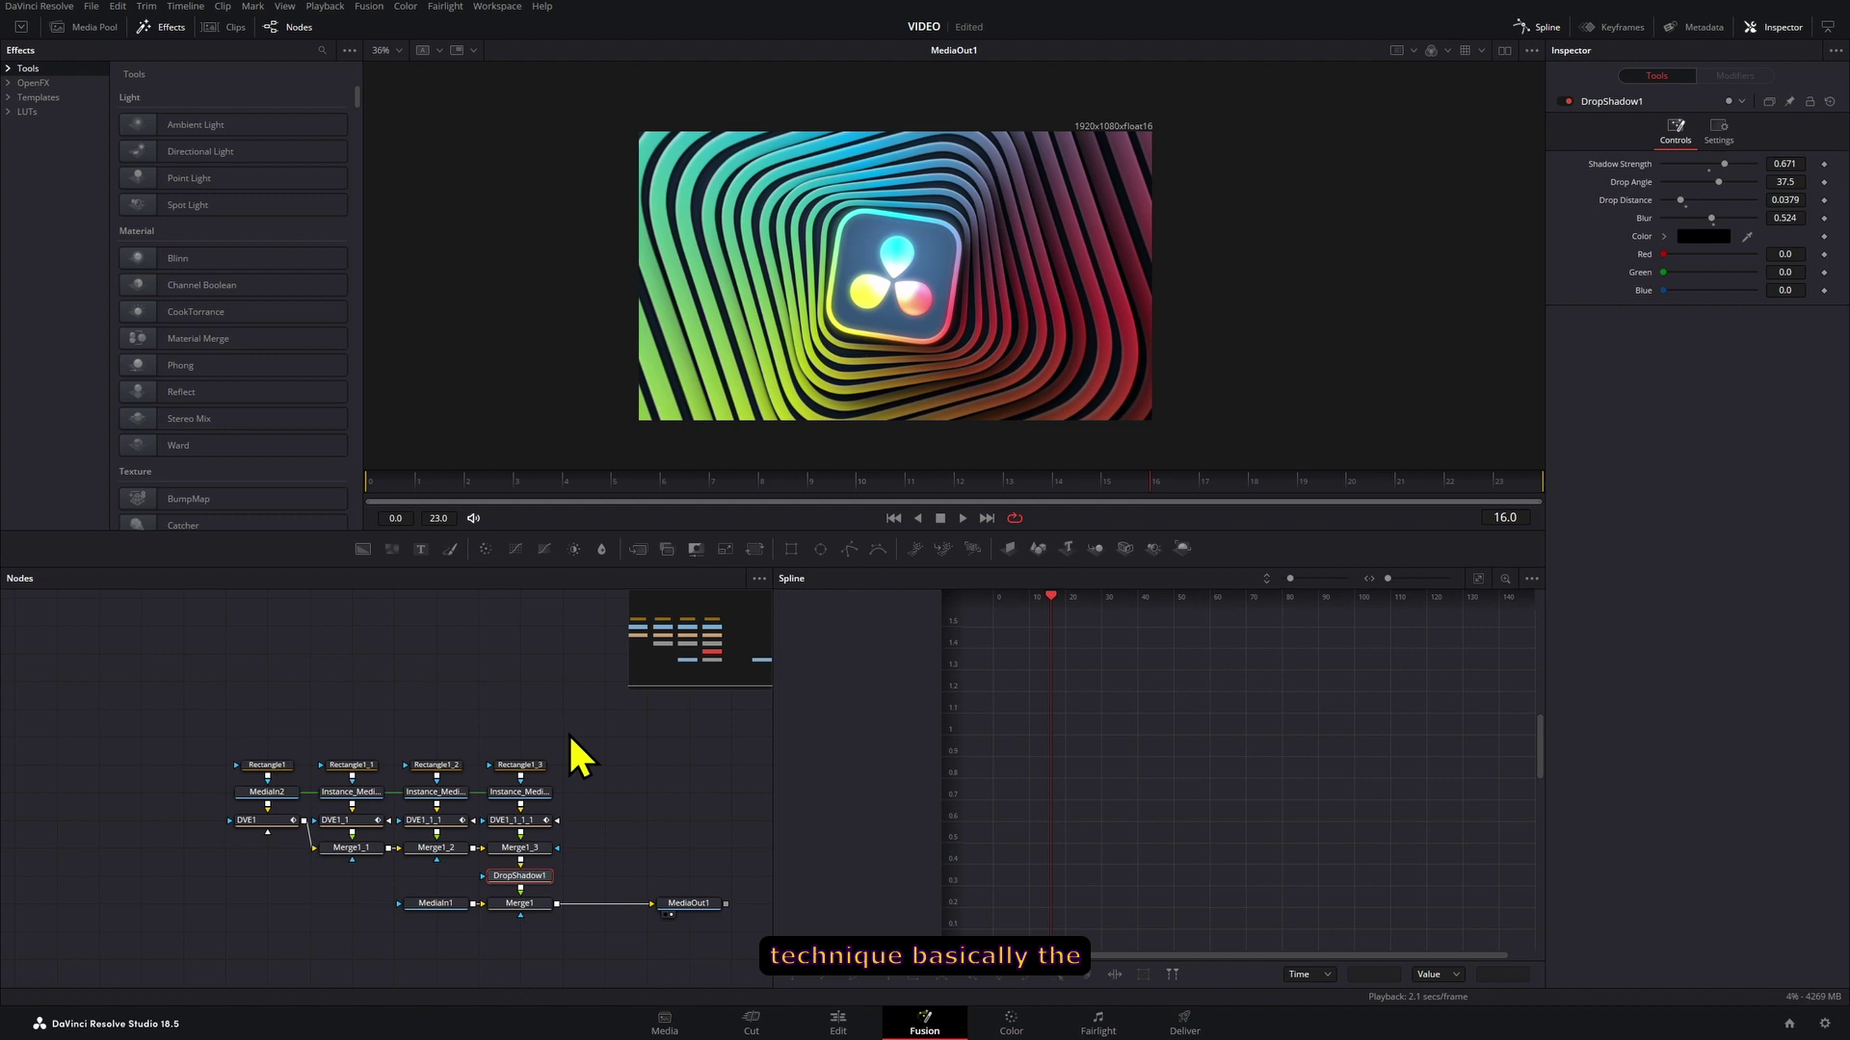
# Switch to the Edit page and open the first Cross Dissolve transition on Video 1 in Fusion
pyautogui.click(831, 1027)
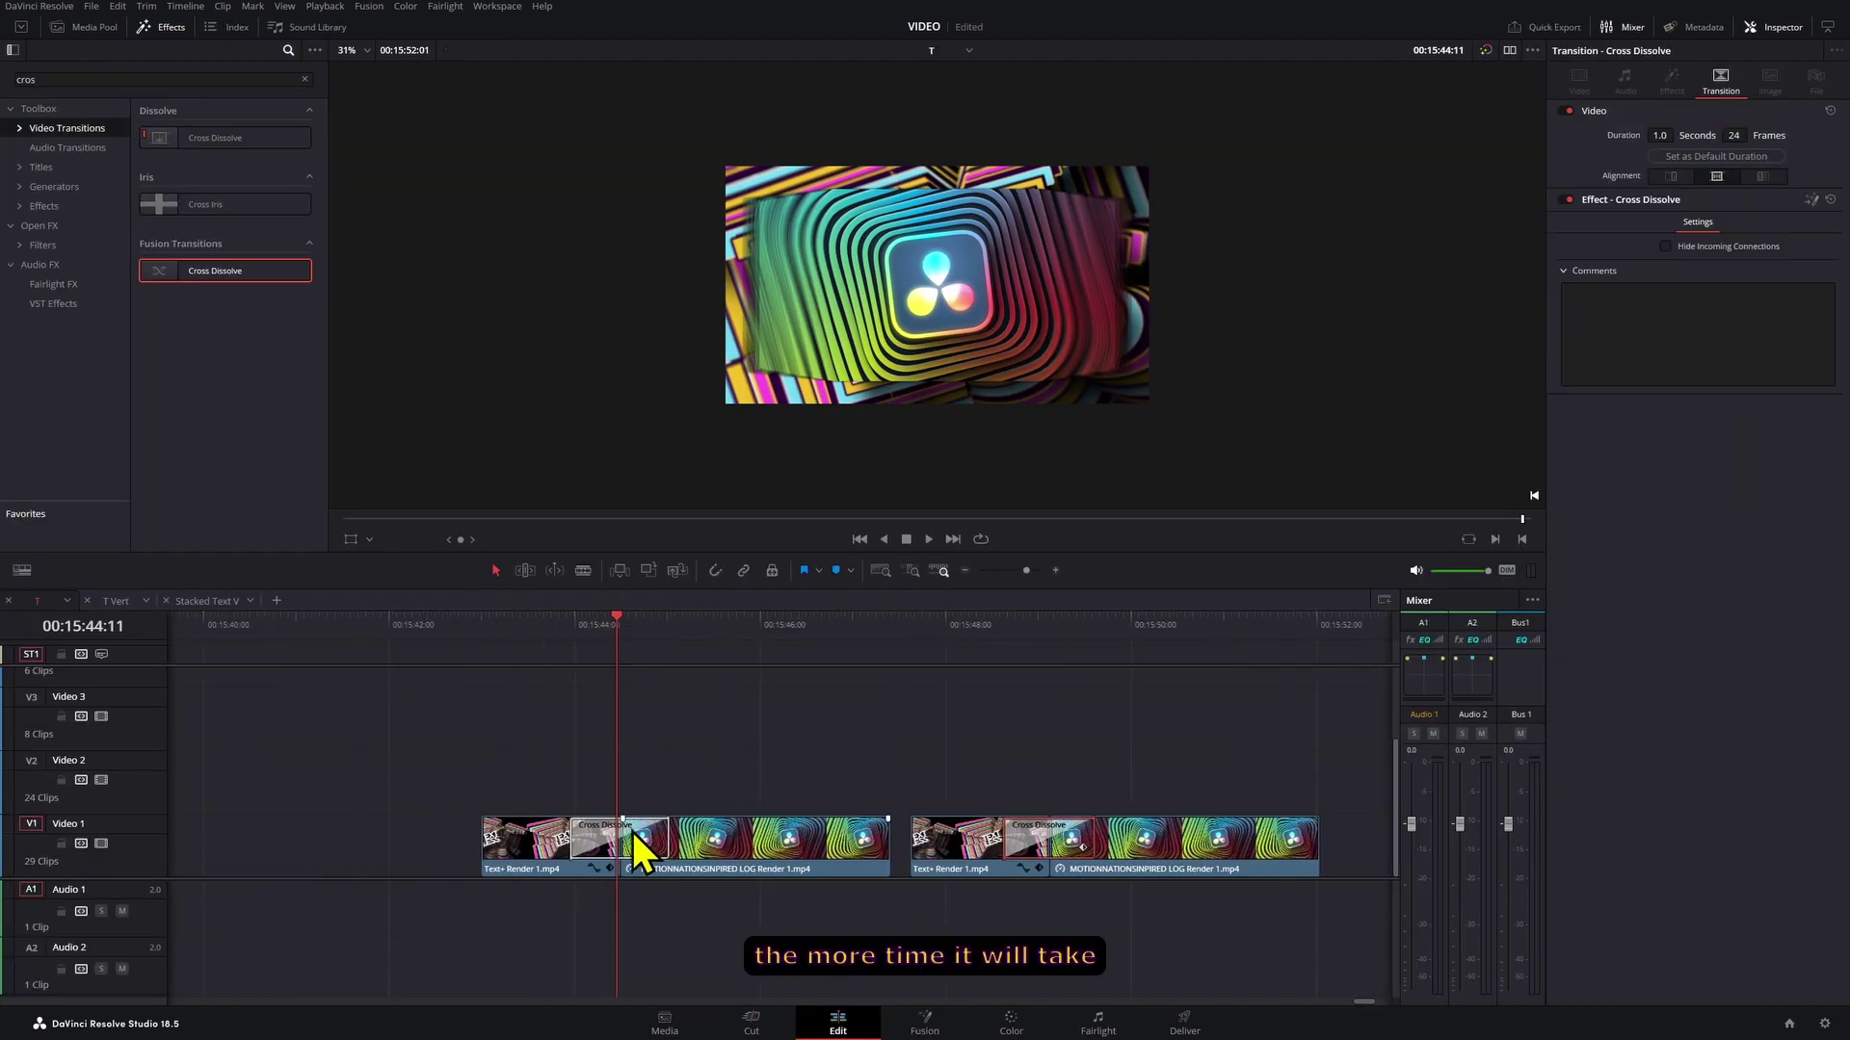
pyautogui.moveTo(632, 831); pyautogui.dragTo(657, 823)
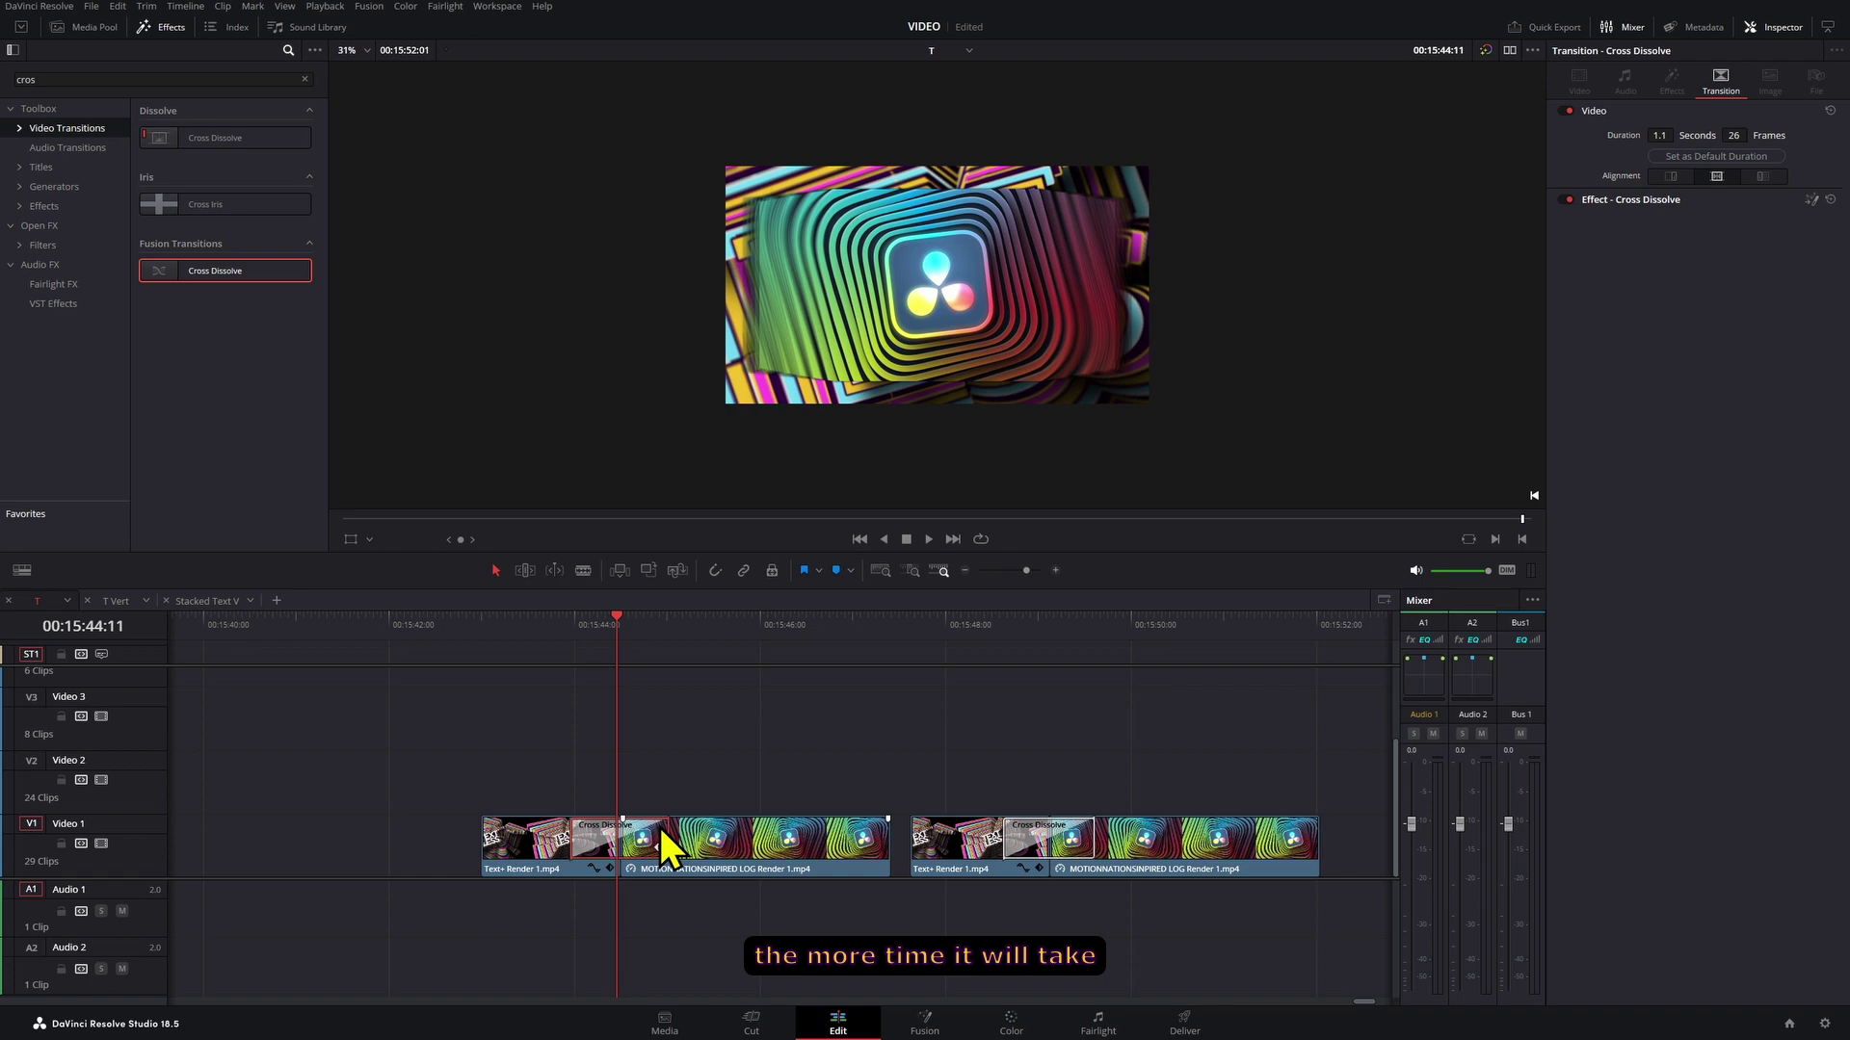
pyautogui.rightClick(657, 824)
pyautogui.click(729, 904)
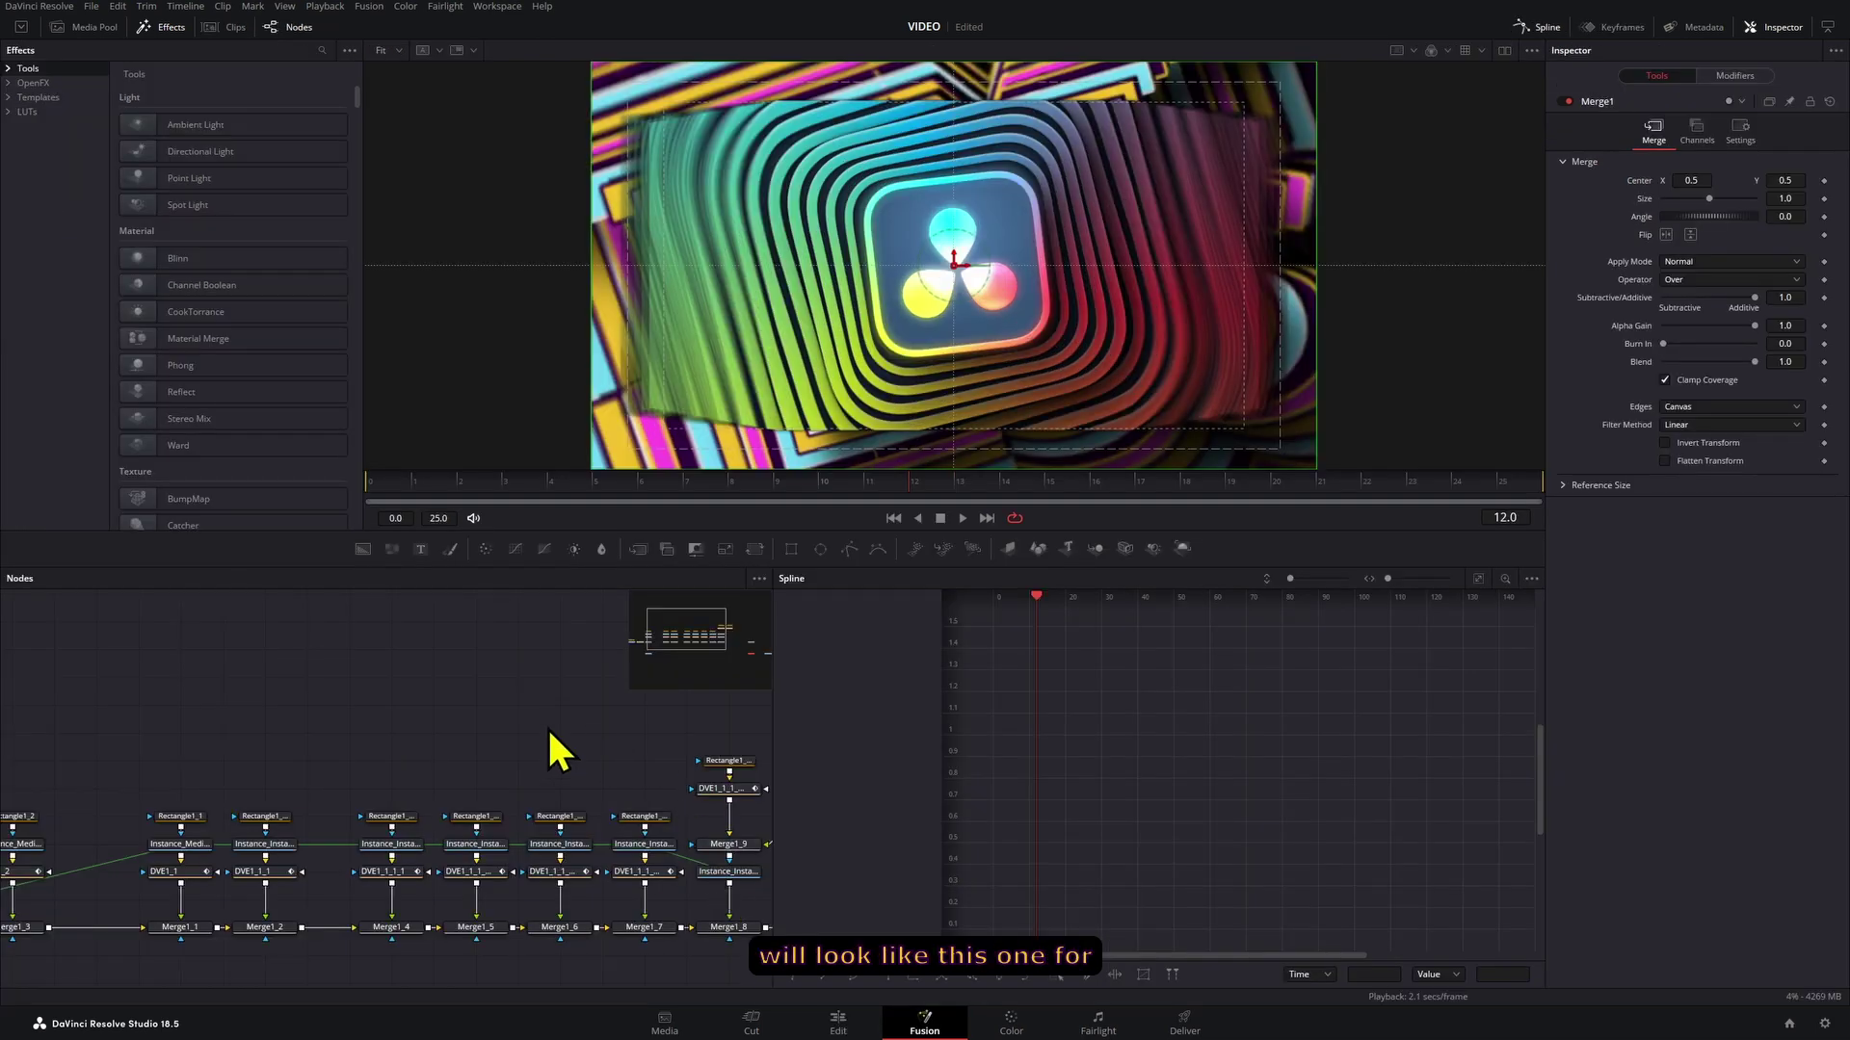
# Examine the node tree of the more complex fold-out transition, play it back and scrub from the start to frame 7
pyautogui.scroll(-5, 522, 827)
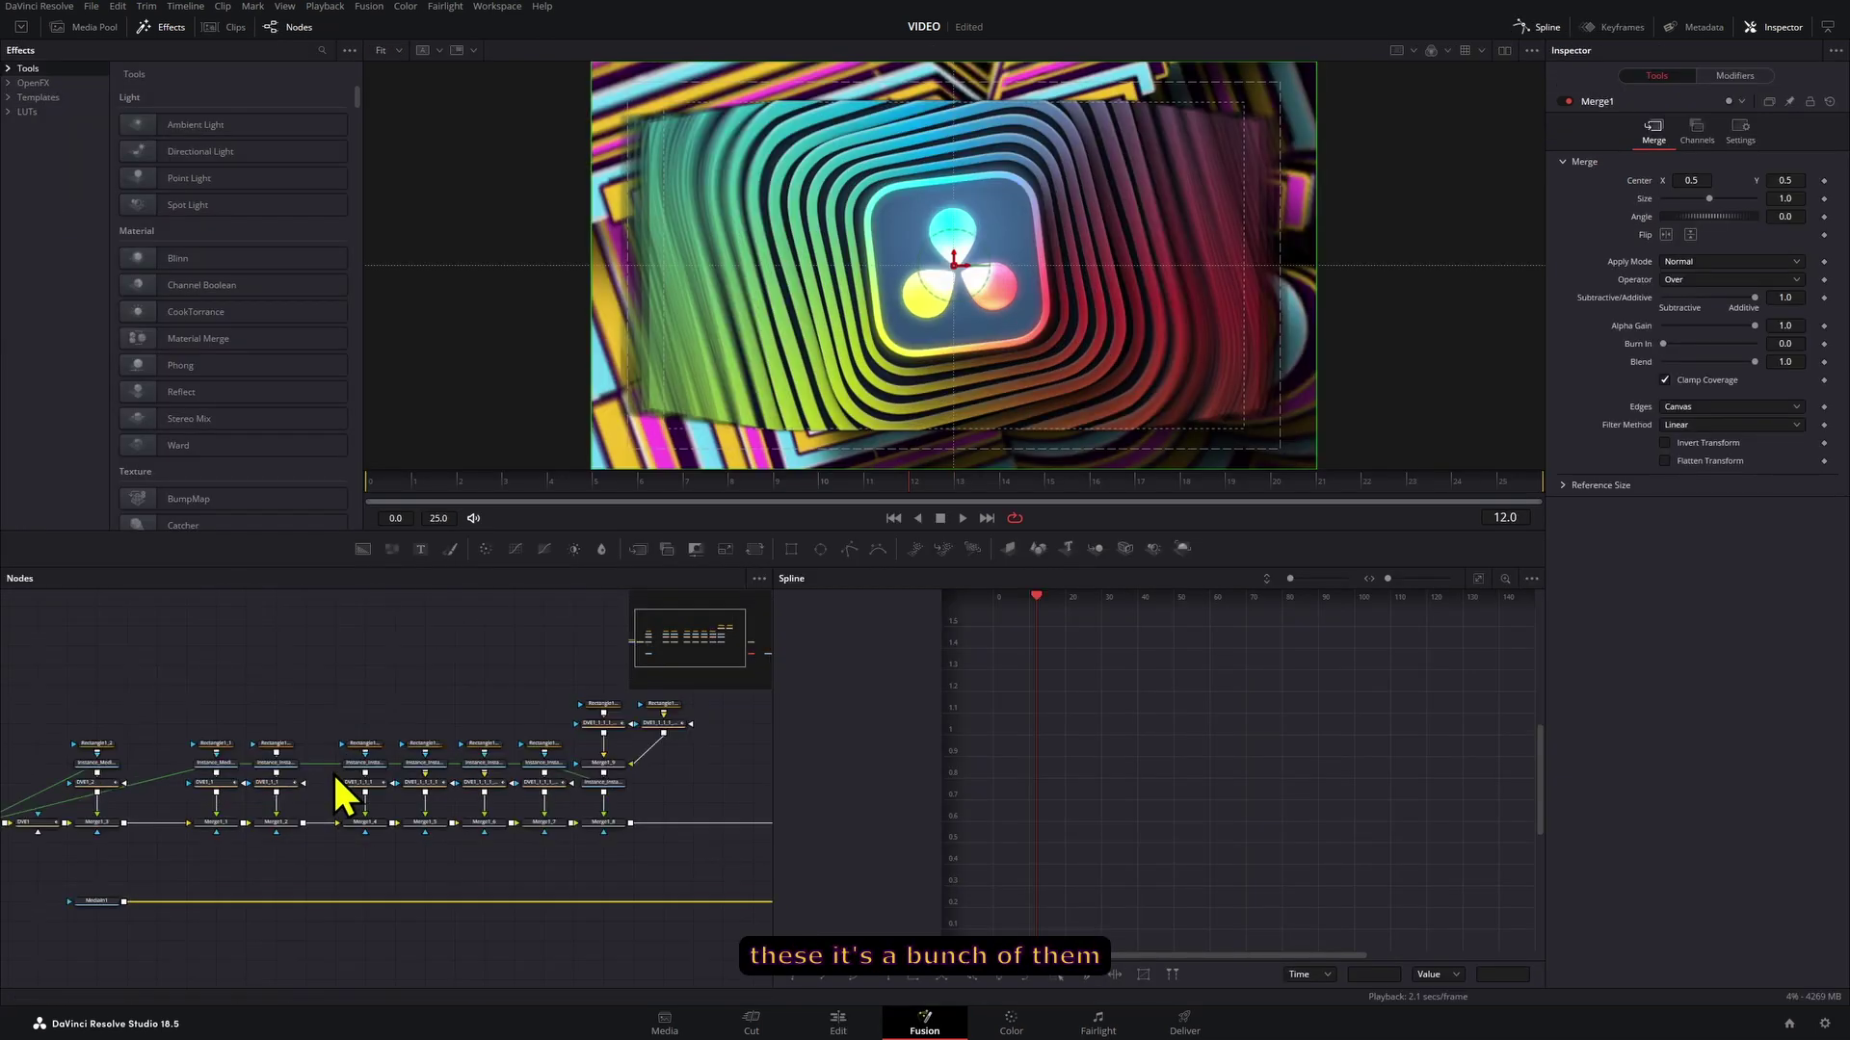
pyautogui.press('space')
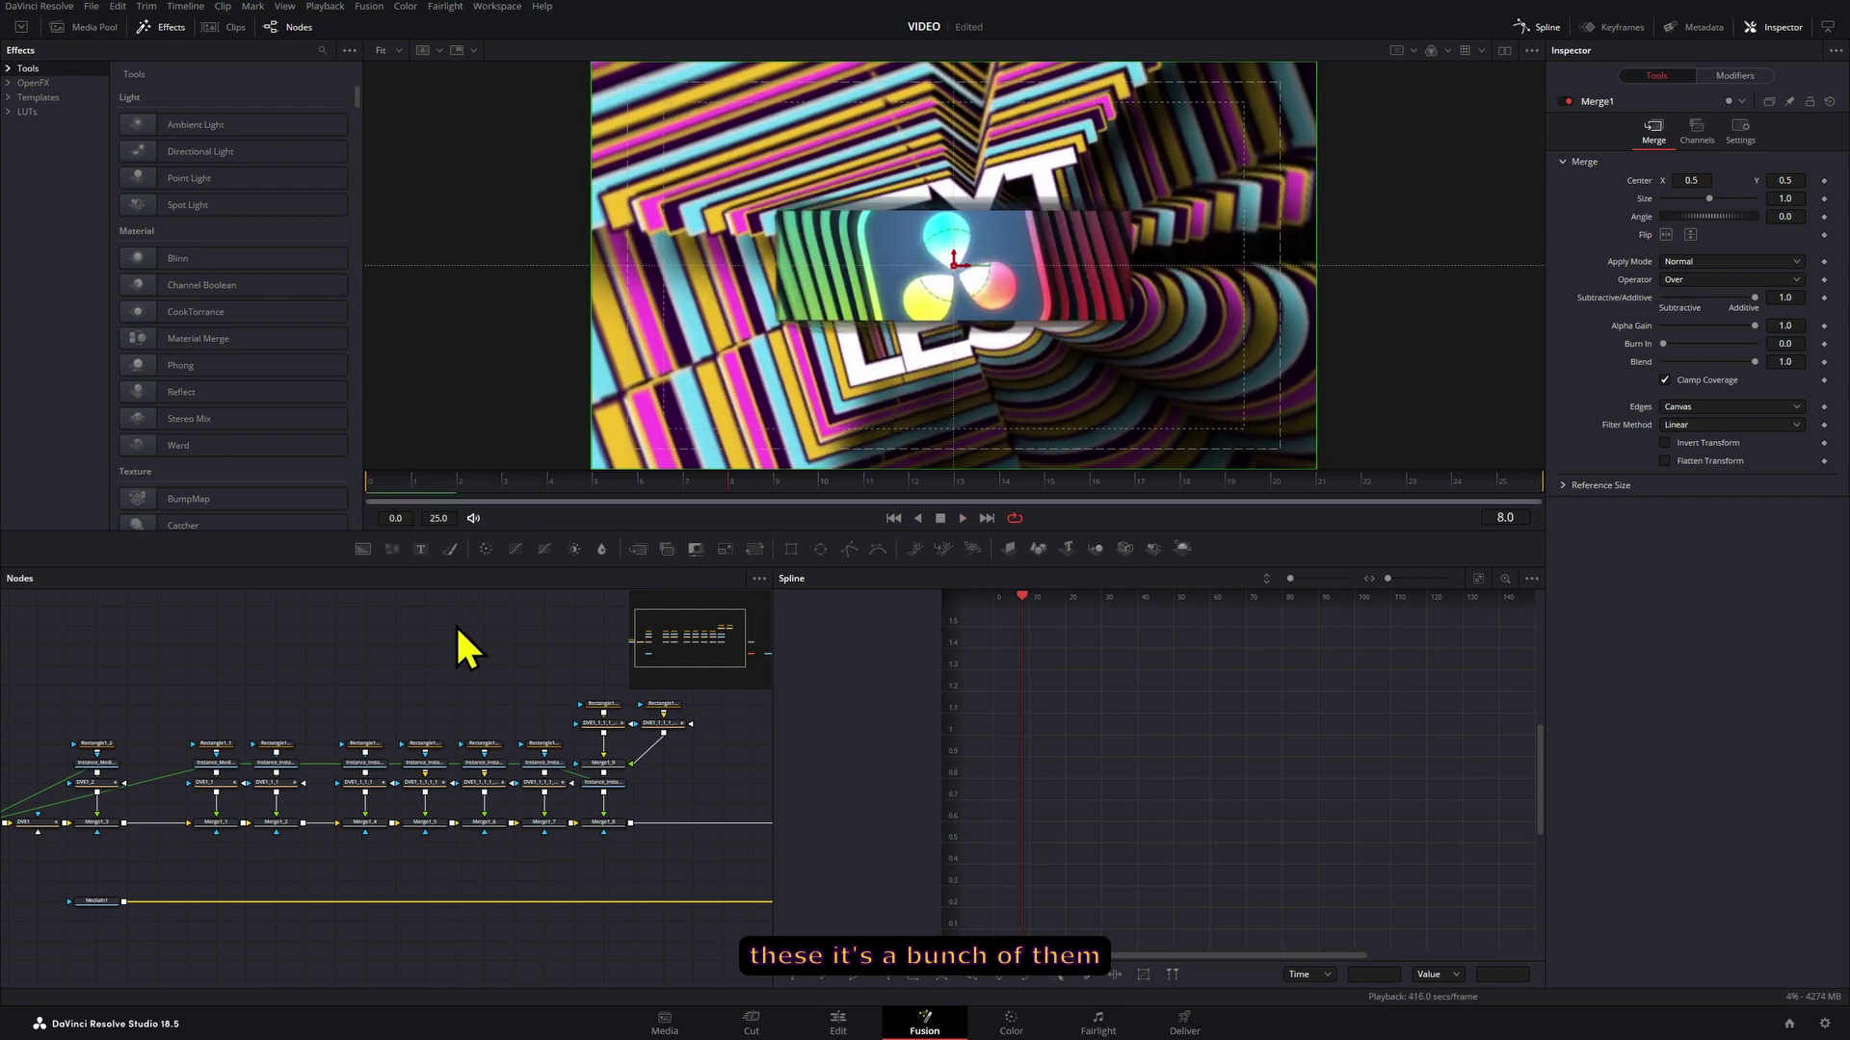
pyautogui.press('space')
pyautogui.scroll(-2, 613, 637)
pyautogui.scroll(-2, 1262, 234)
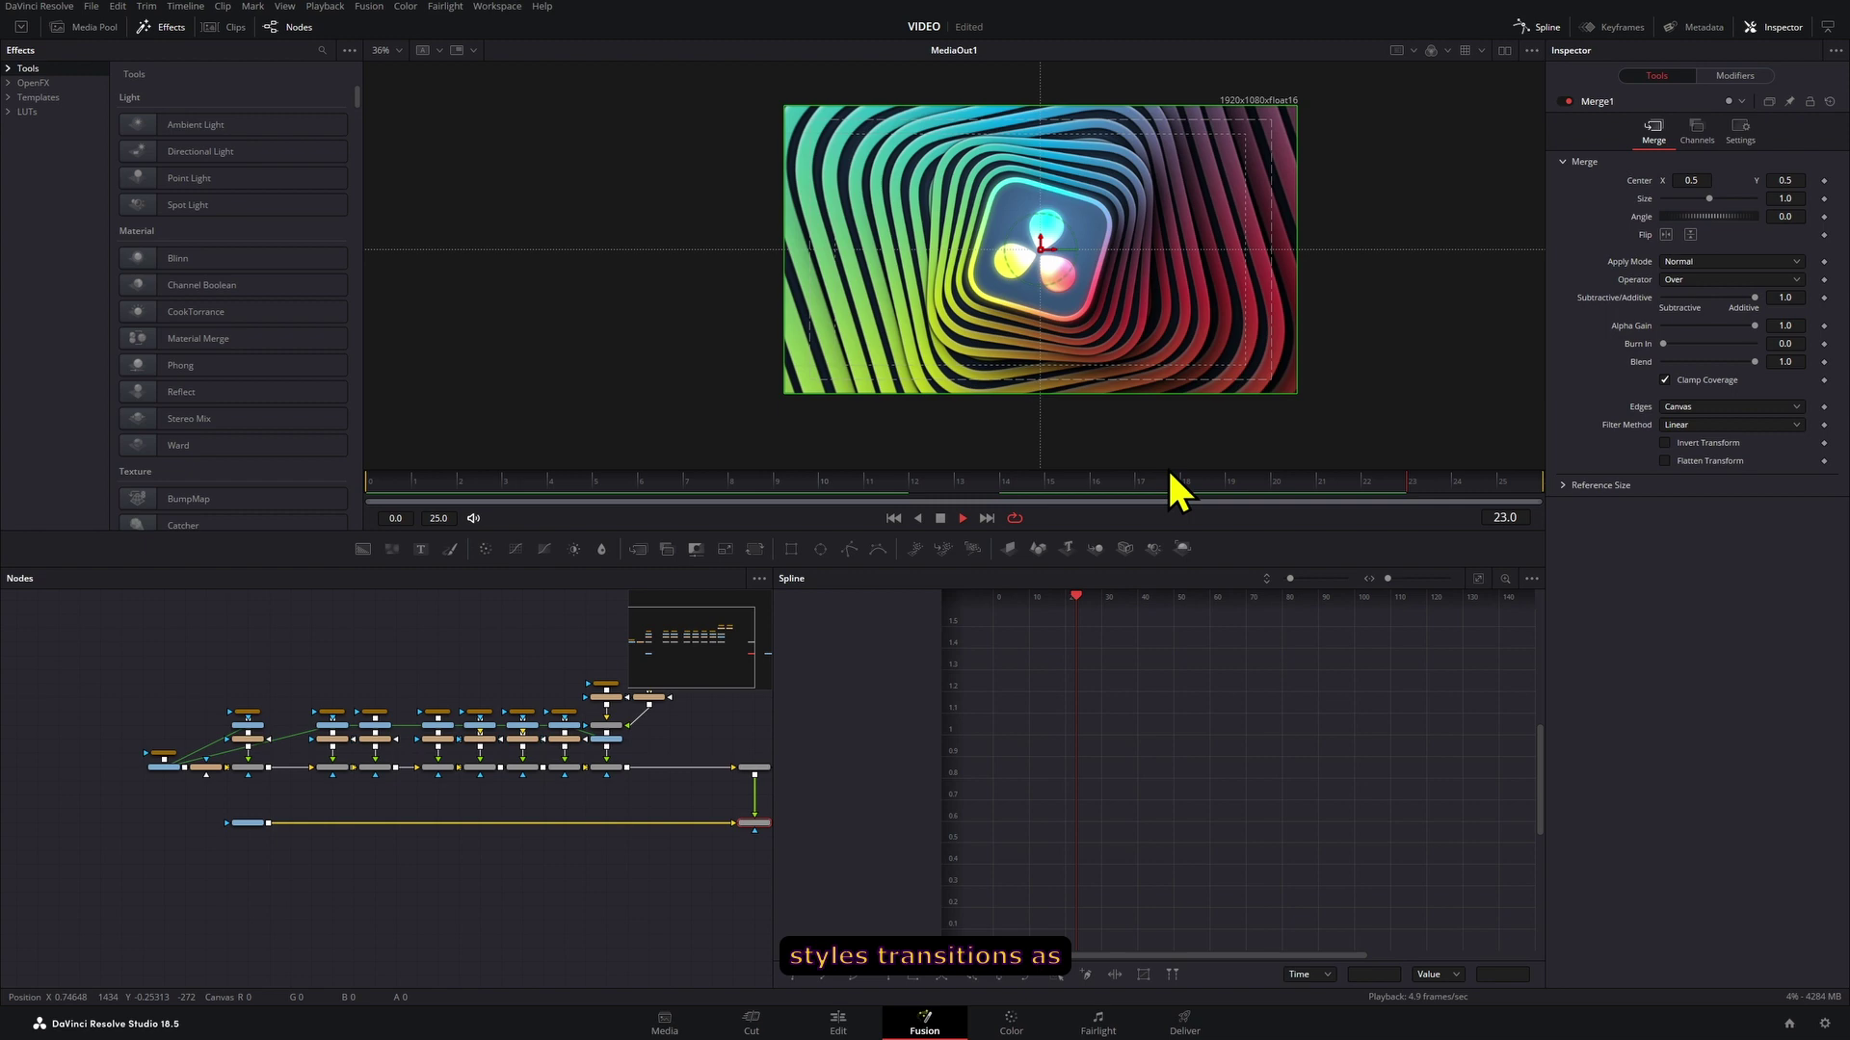
pyautogui.press('space')
pyautogui.press('space')
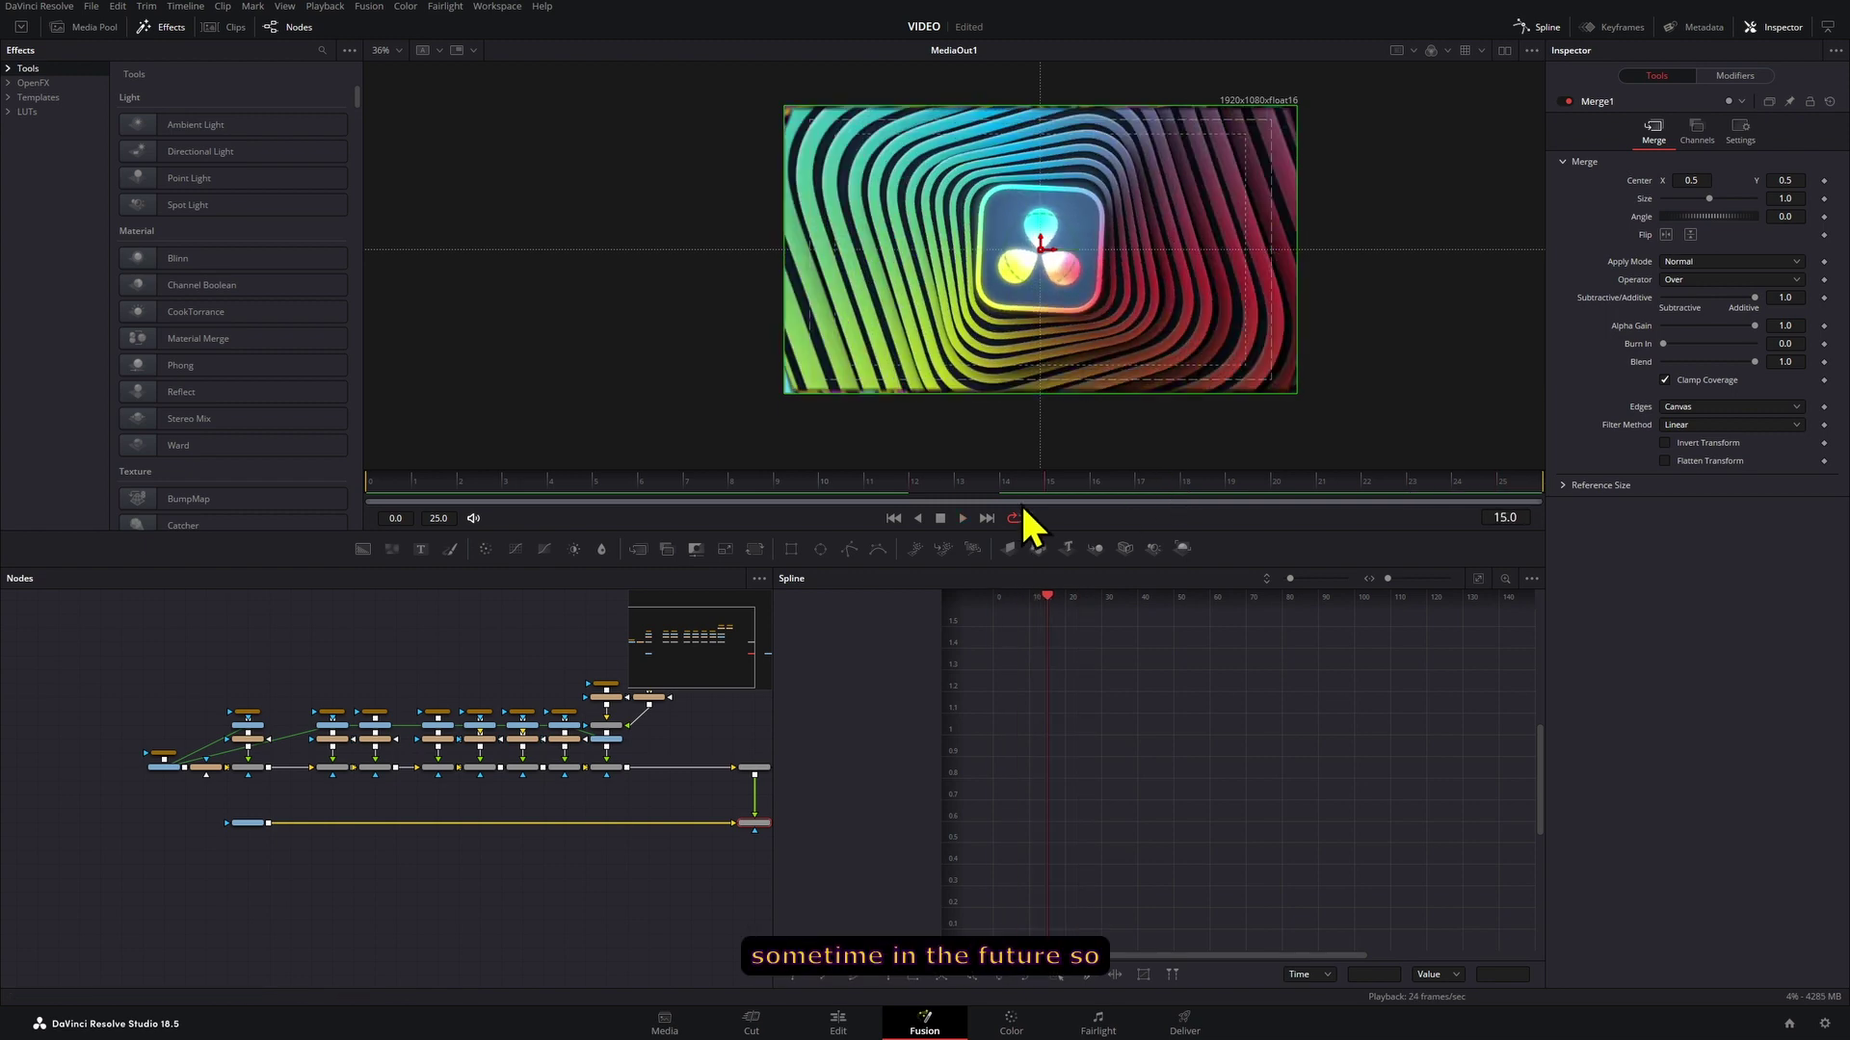
pyautogui.click(893, 518)
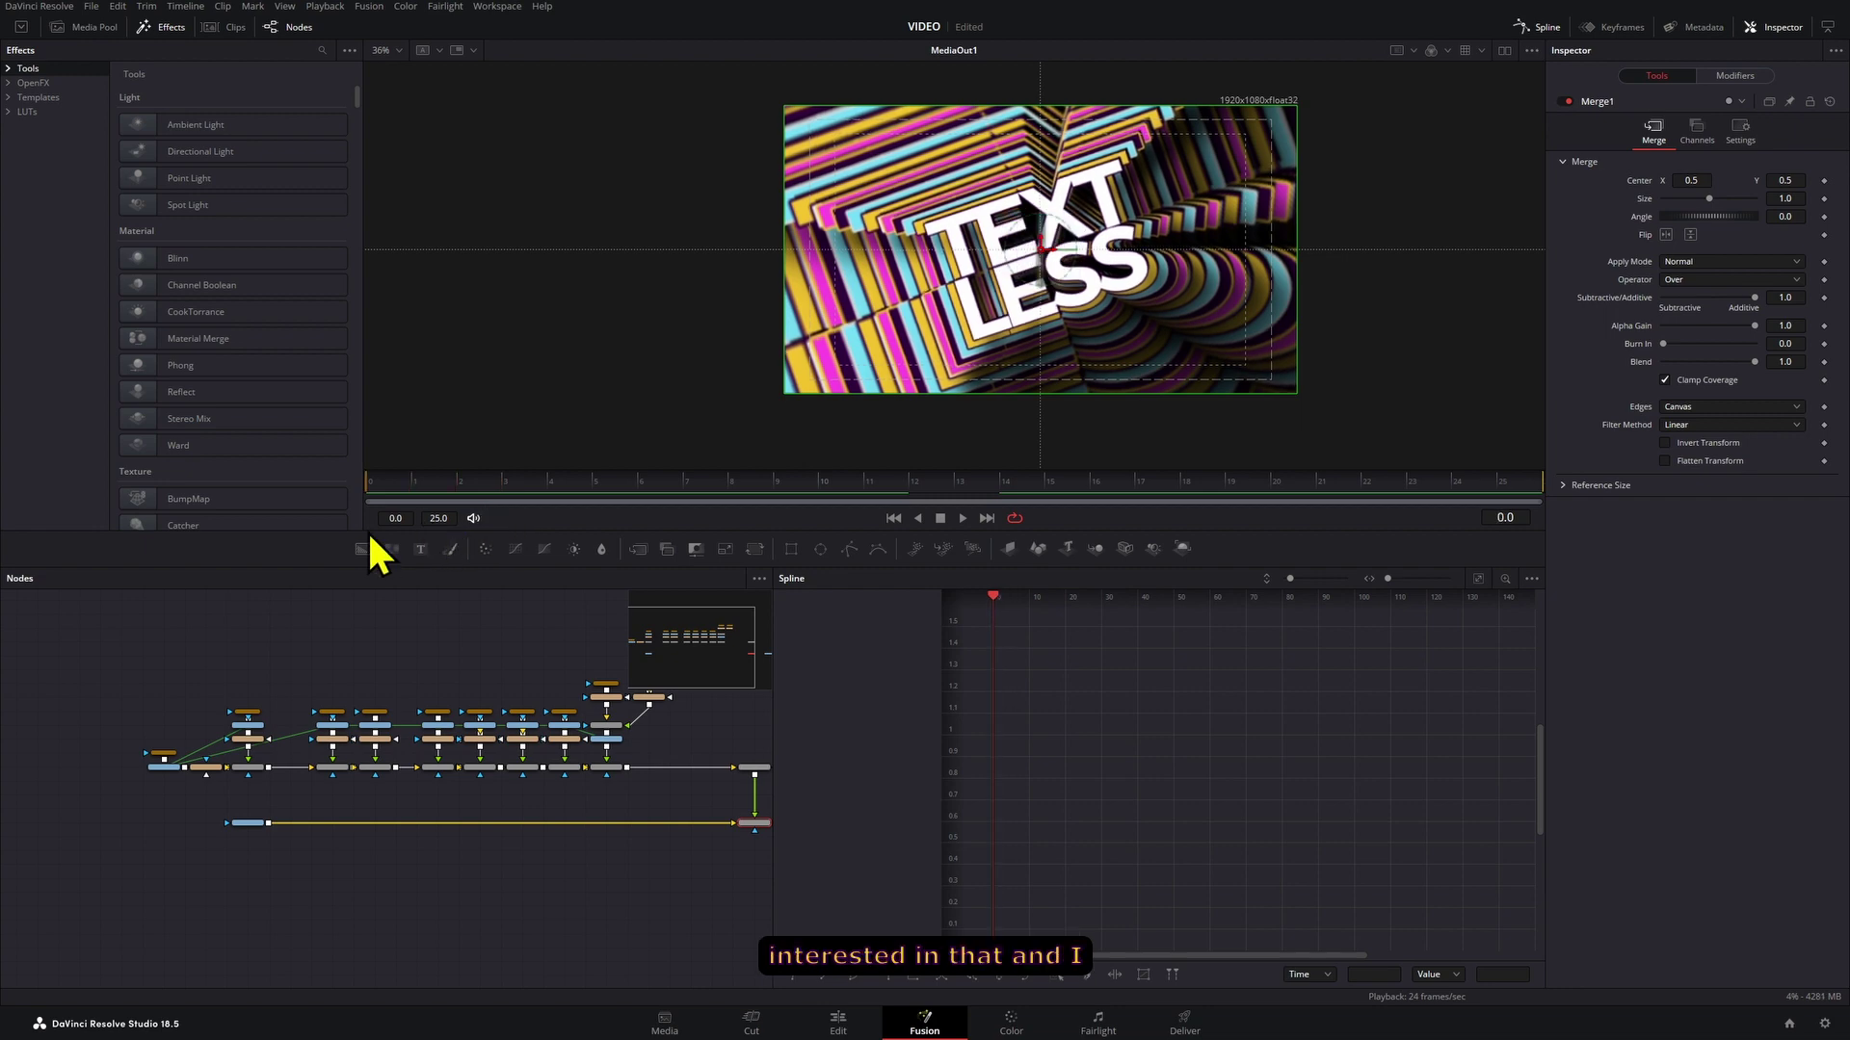
pyautogui.moveTo(368, 531); pyautogui.dragTo(710, 556)
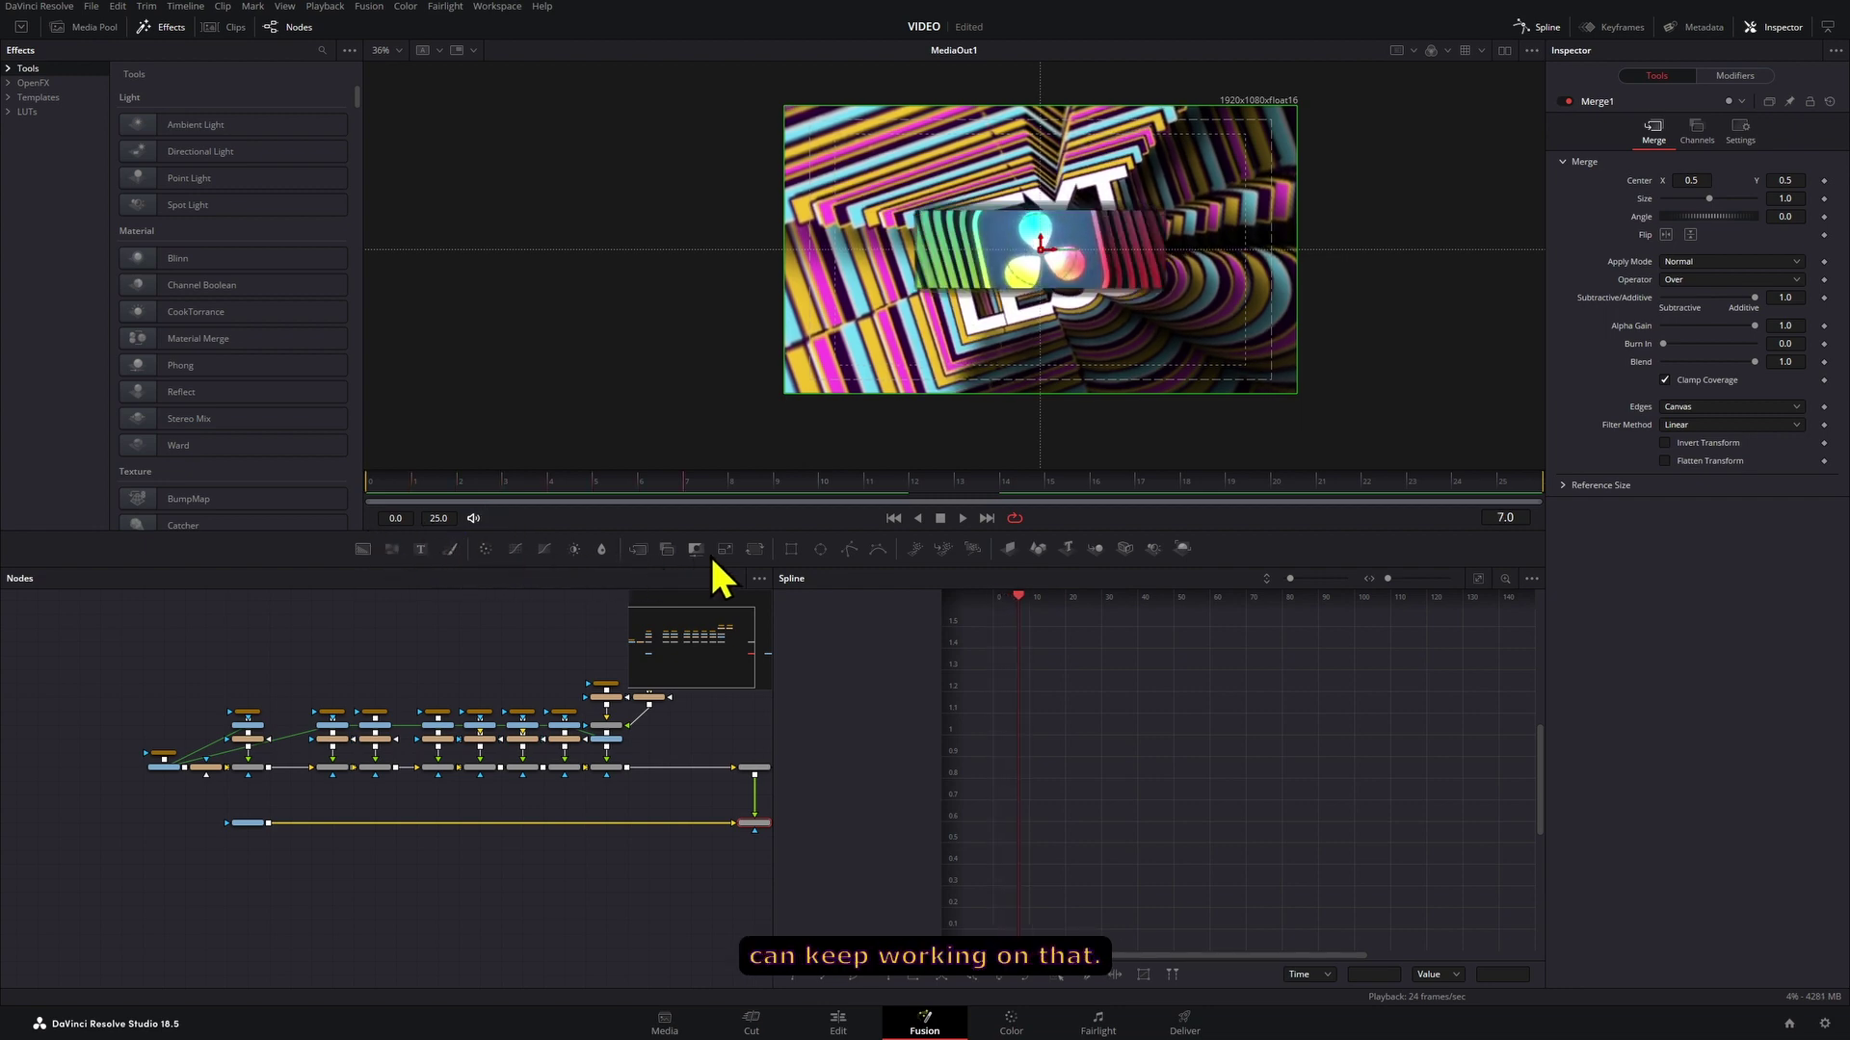